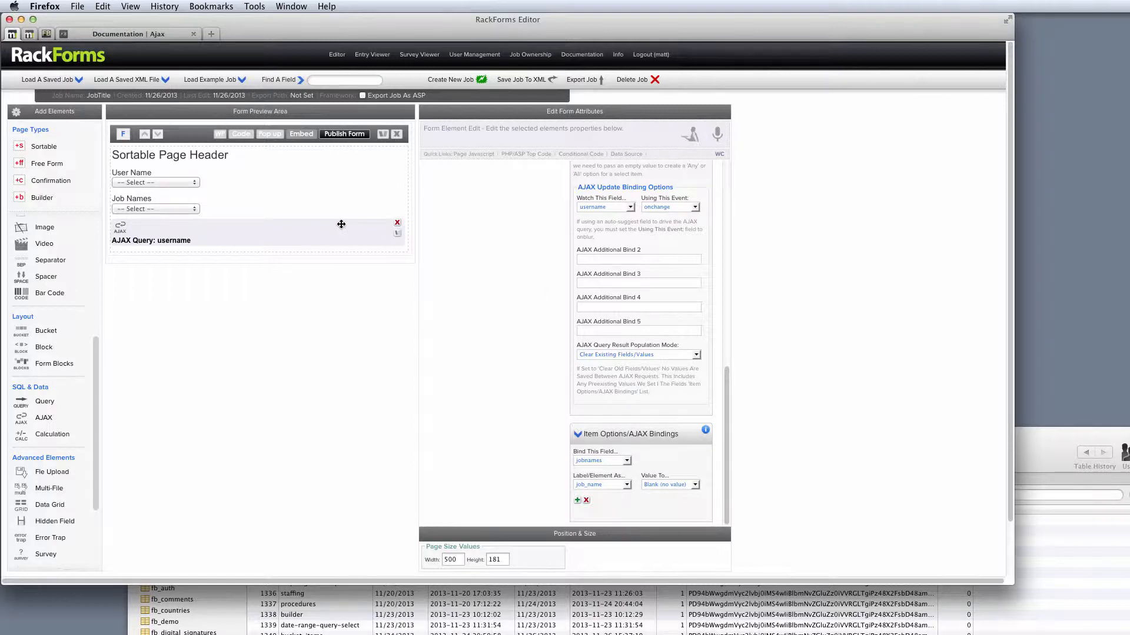
Inspect the Name/Value settings of the User Name and Job Names fields, along with the AJAX element's query
click(232, 180)
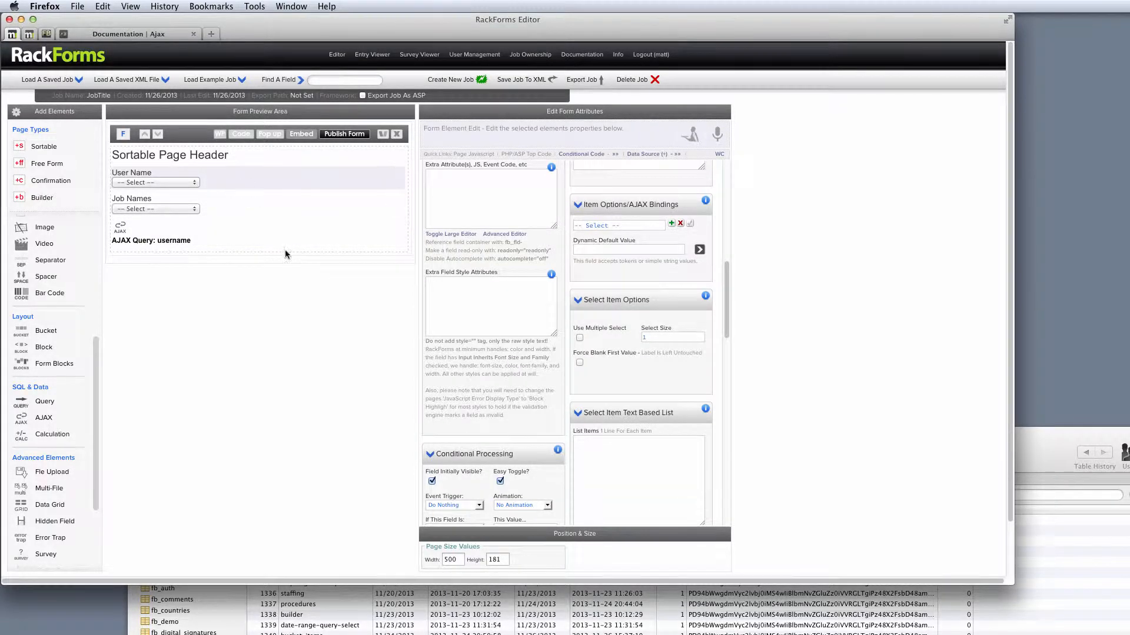
scroll(630, 330, up, 10)
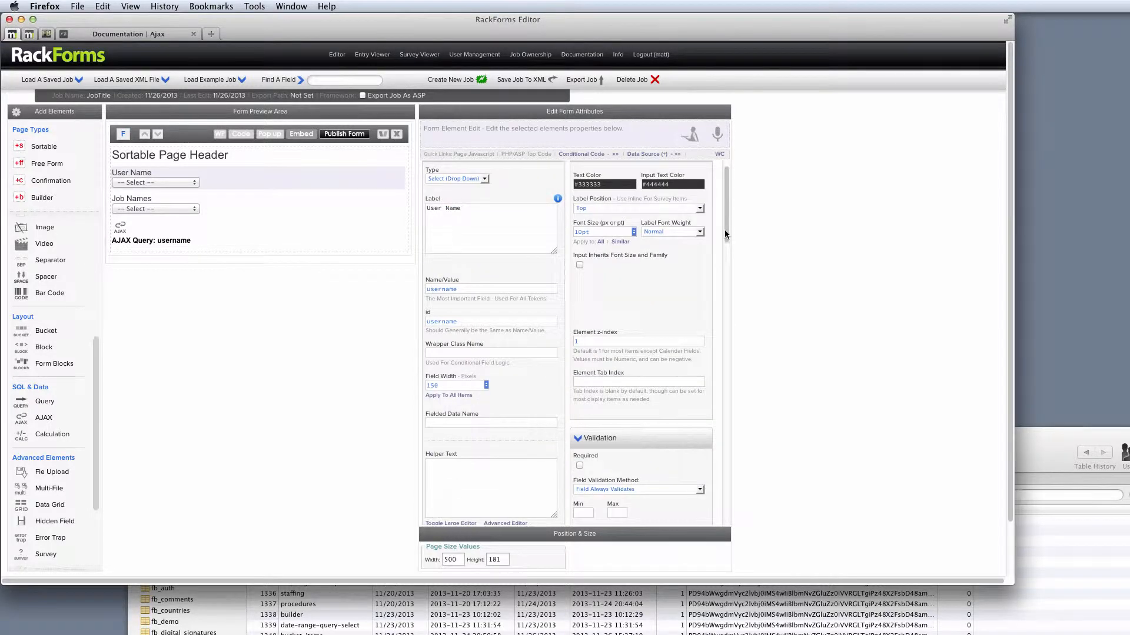
drag(725, 233, 725, 201)
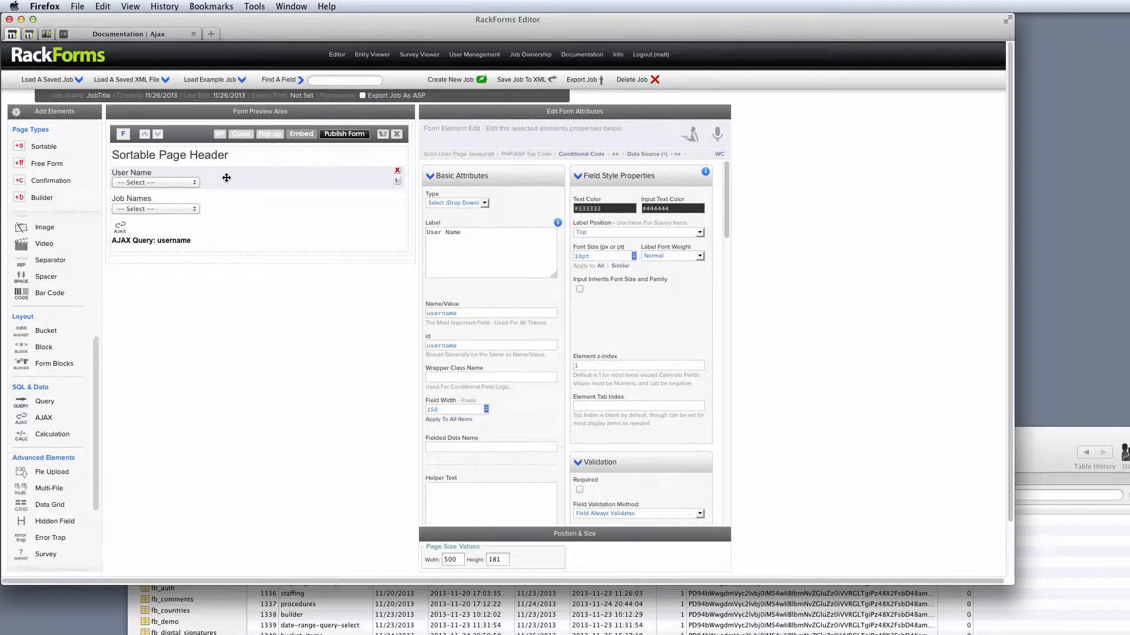
drag(462, 313, 425, 311)
click(223, 203)
drag(464, 313, 381, 309)
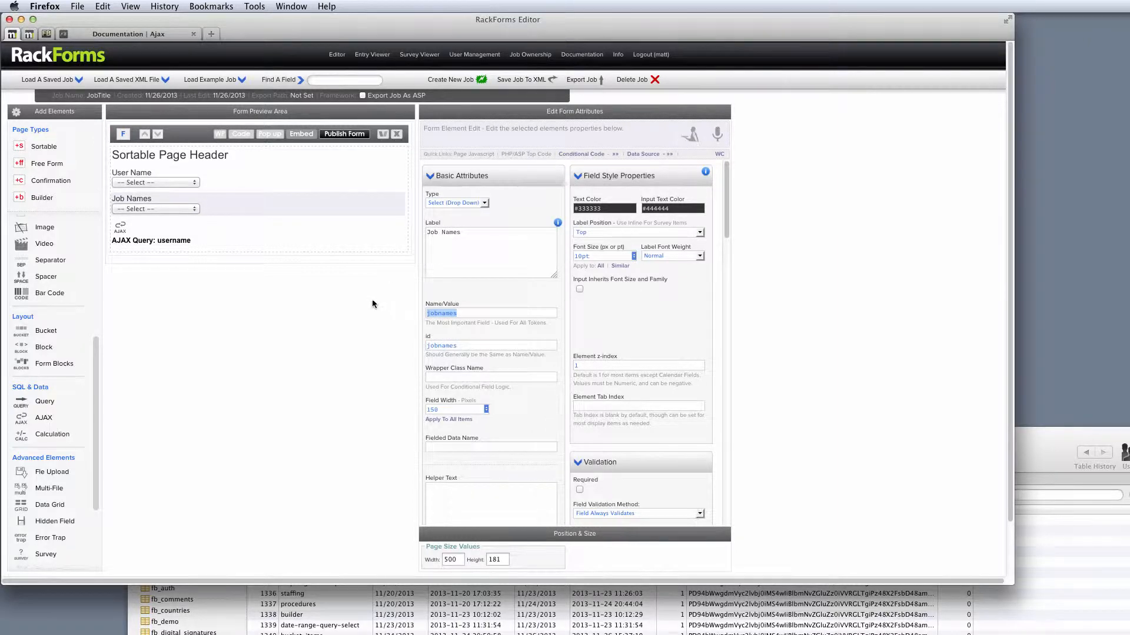
click(194, 232)
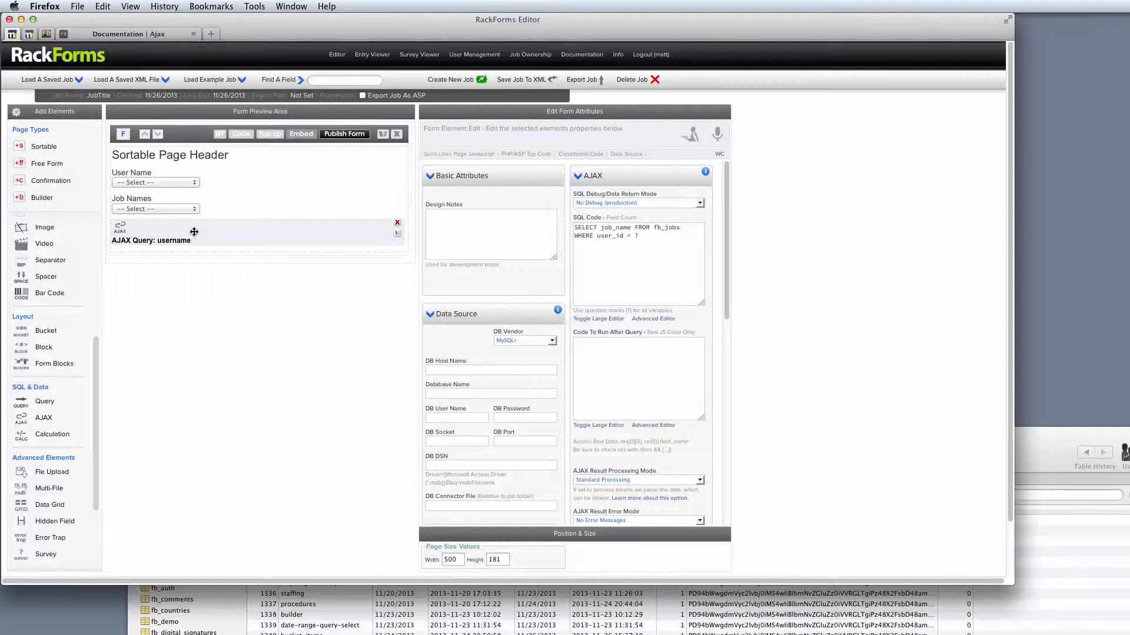
click(220, 182)
drag(459, 313, 428, 310)
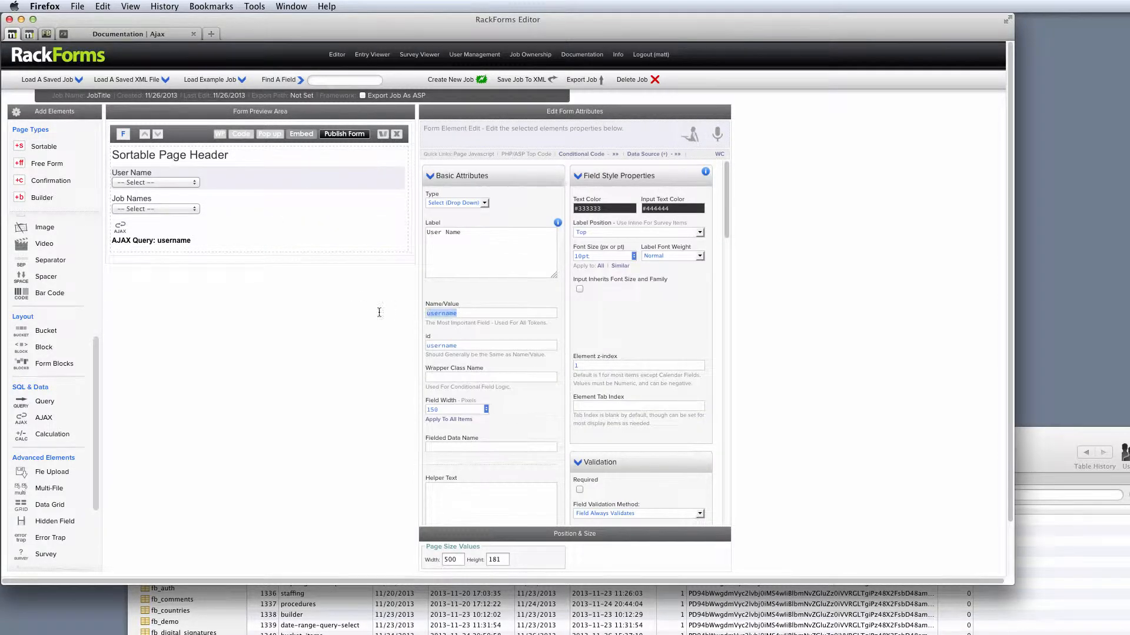
View the options in the User Name and Job Names menus in the form preview
click(178, 183)
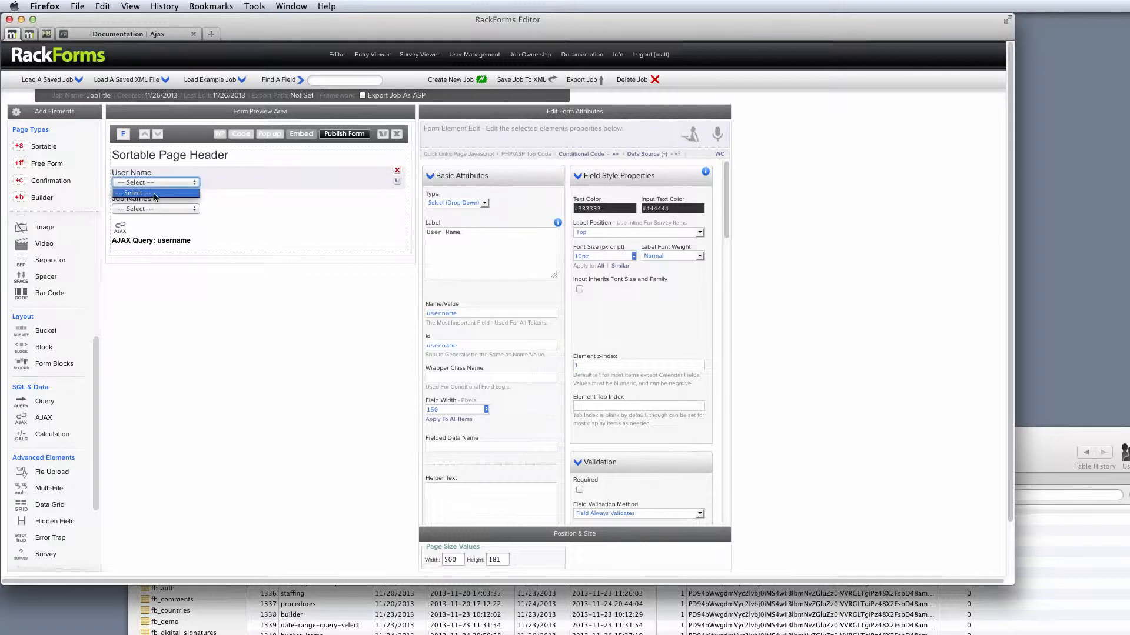
click(208, 212)
click(208, 213)
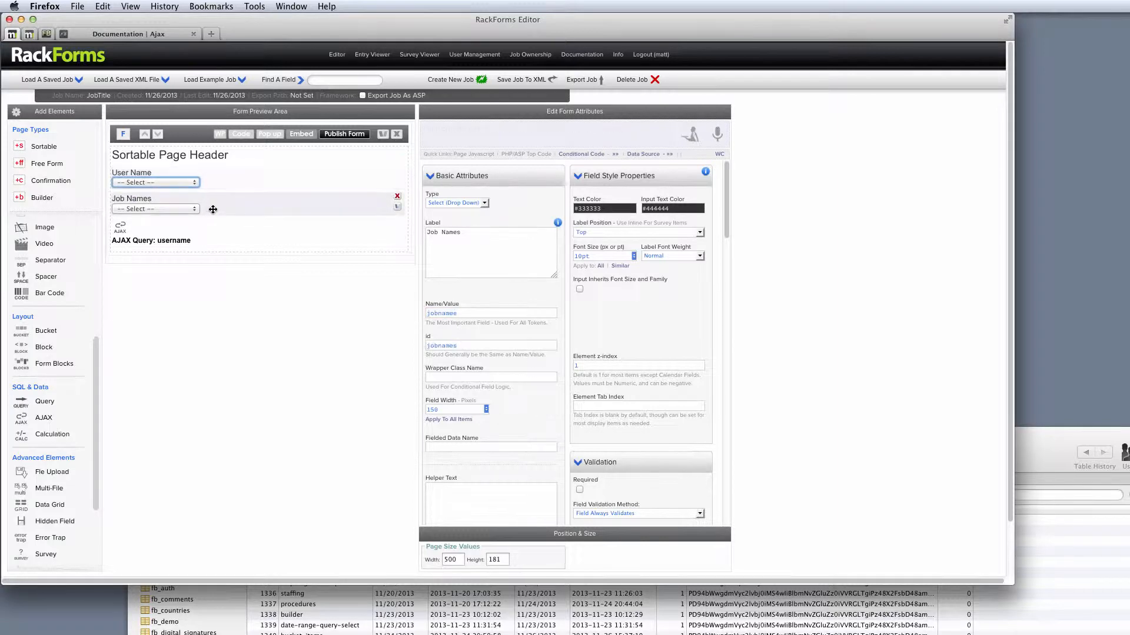
click(178, 209)
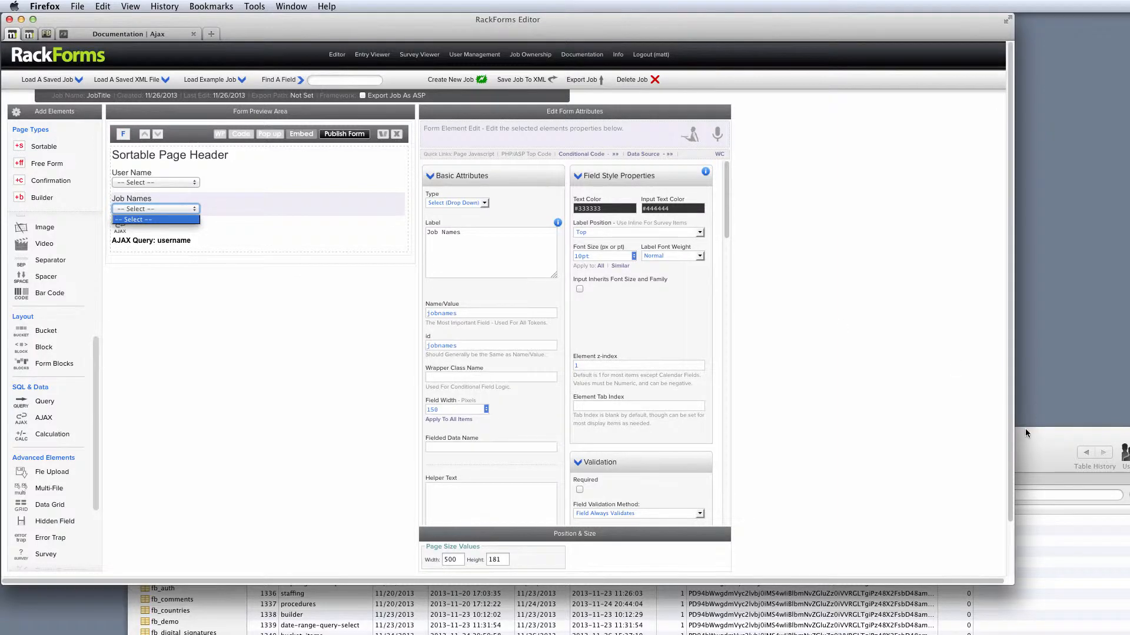
Switch to Sequel Pro and compare the user_id column in the fb_admin and fb_jobs tables
drag(1026, 433, 980, 250)
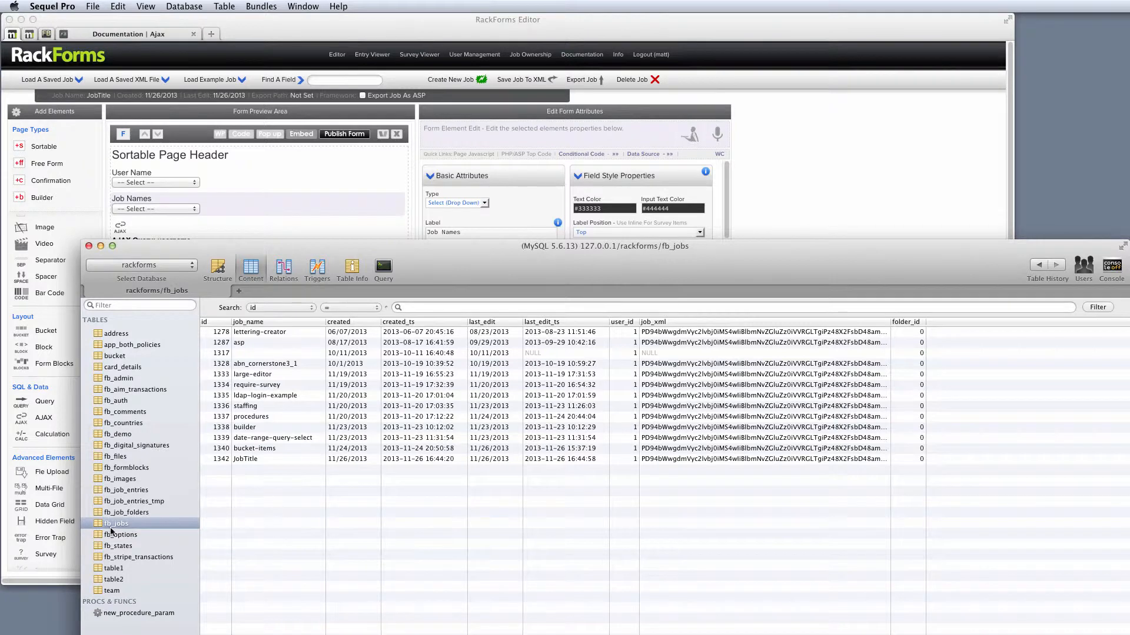
click(135, 379)
drag(342, 249, 352, 266)
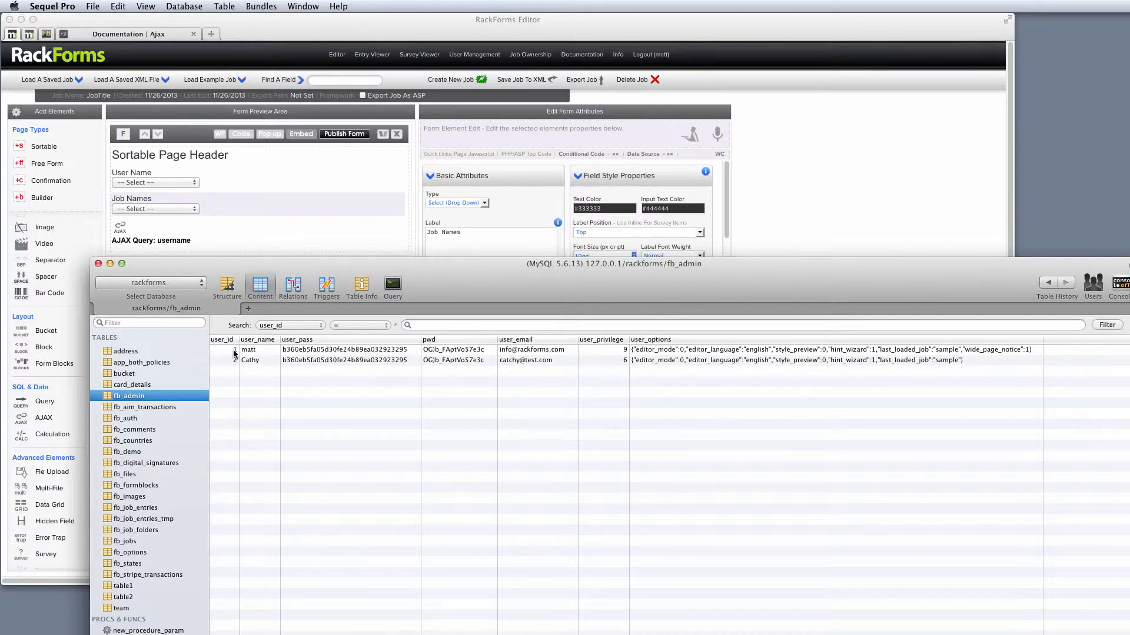
click(128, 542)
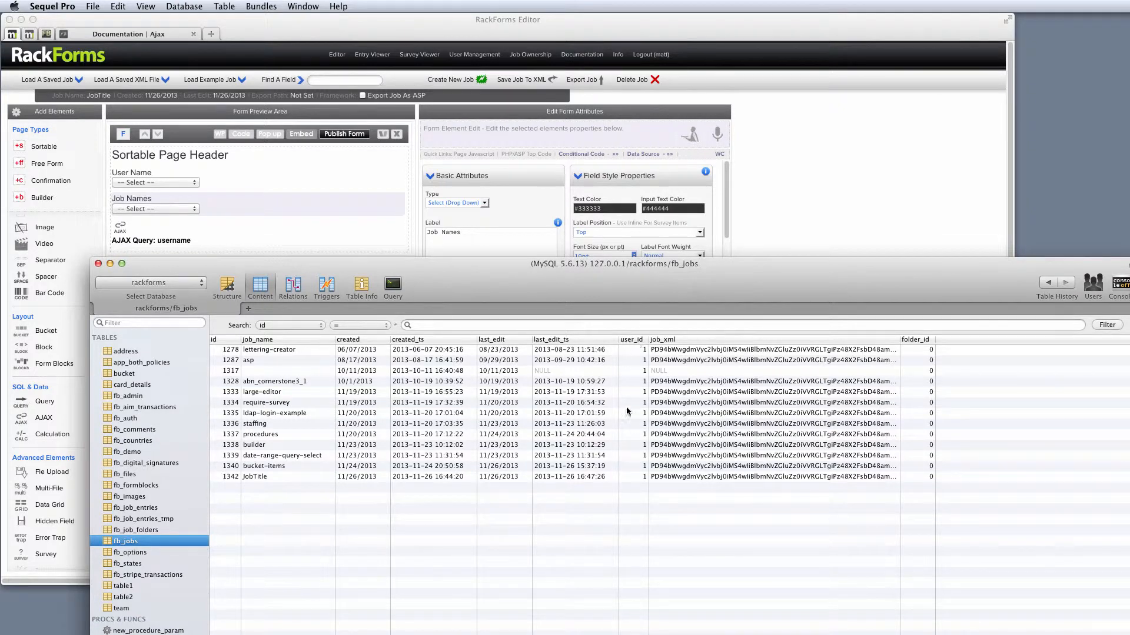
click(137, 399)
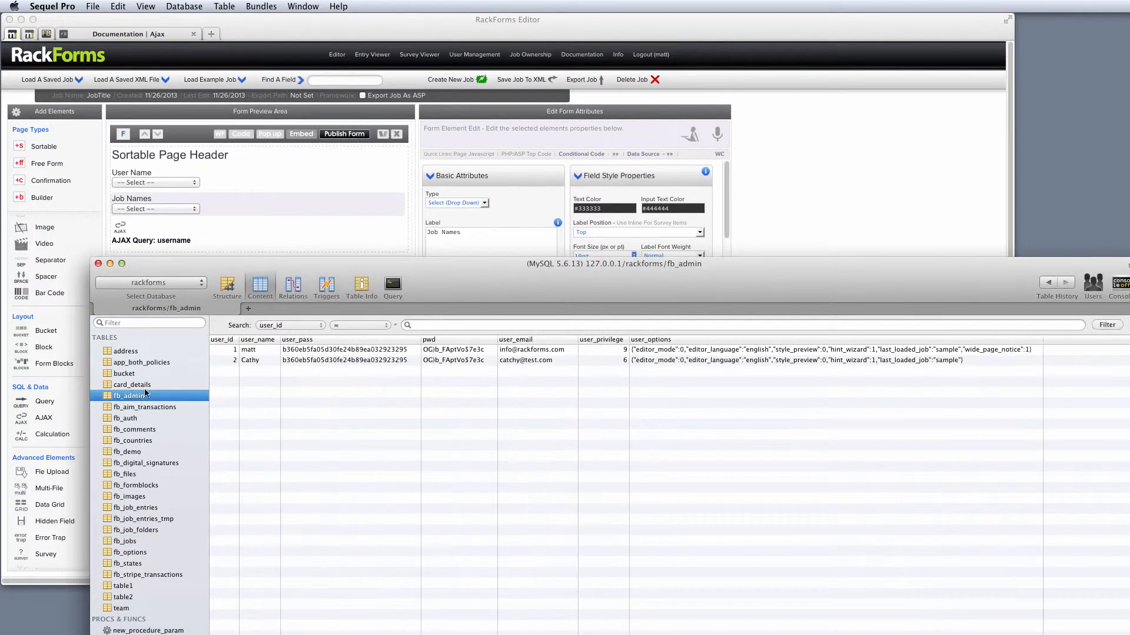
click(249, 353)
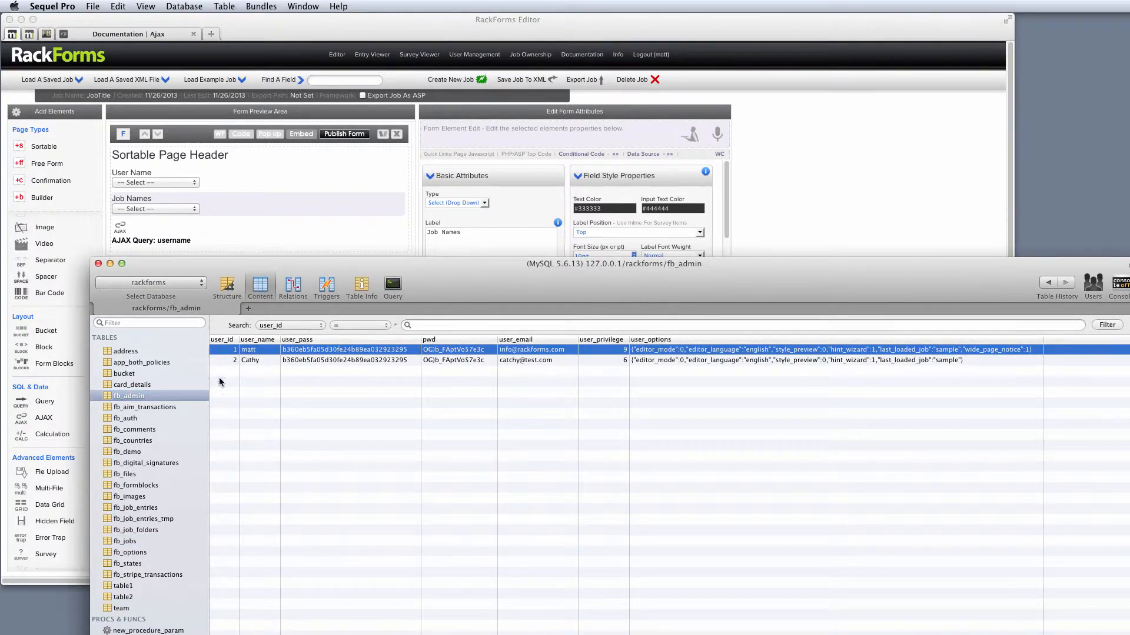
click(205, 542)
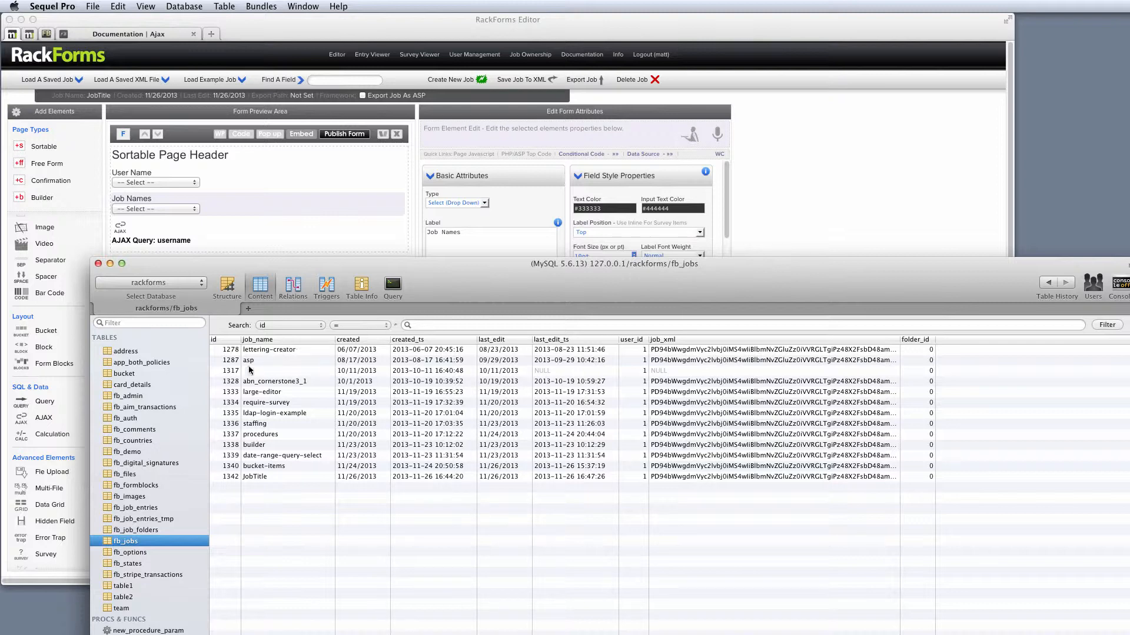
Add a record to the fb_admin table with a new user's name in user_name, and return to the fb_jobs table
click(141, 398)
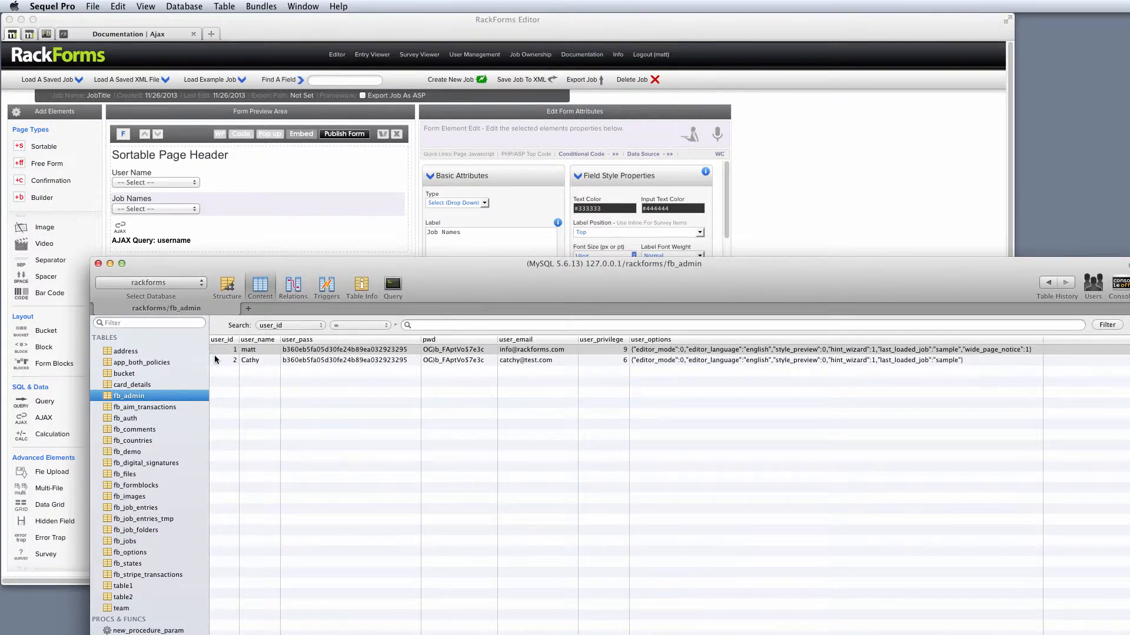
double_click(252, 368)
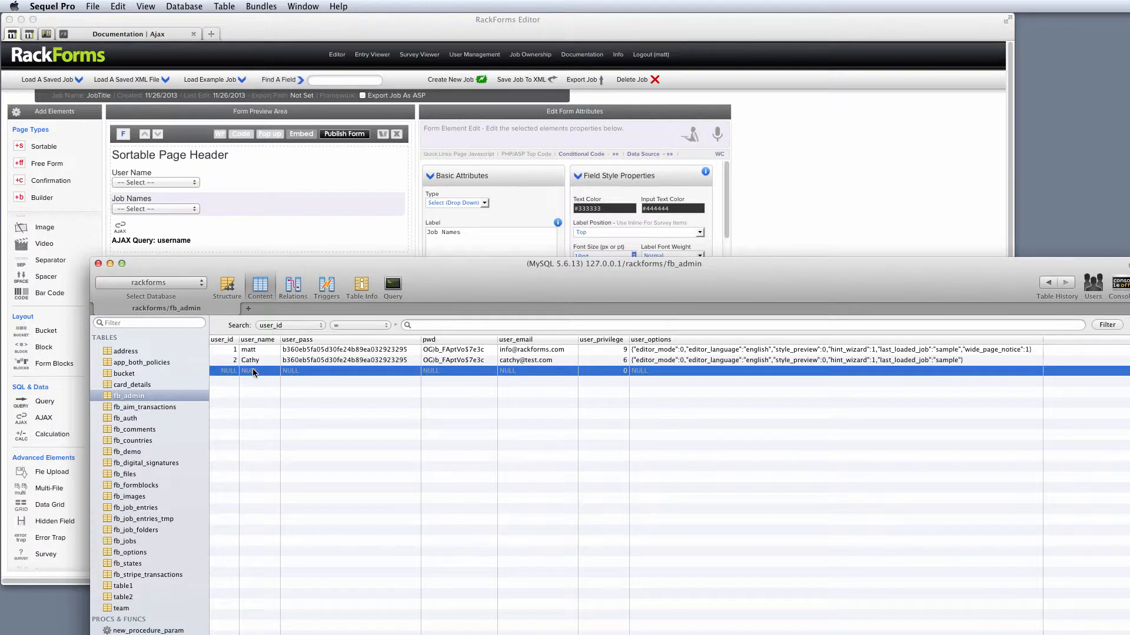
double_click(253, 371)
text(Frank)
key(Return)
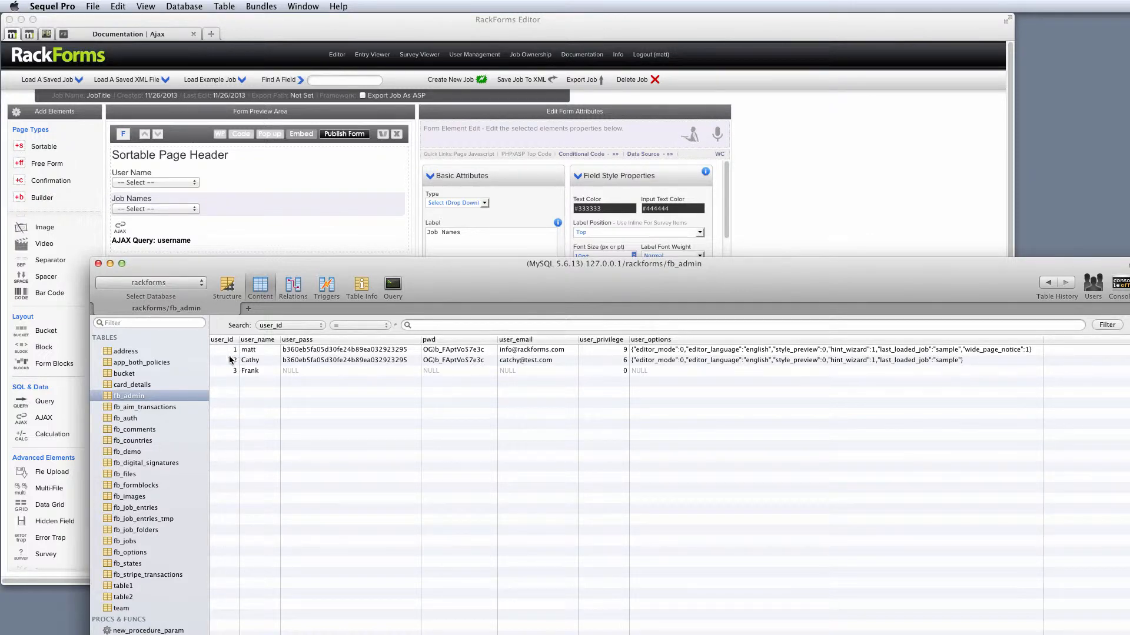
click(126, 541)
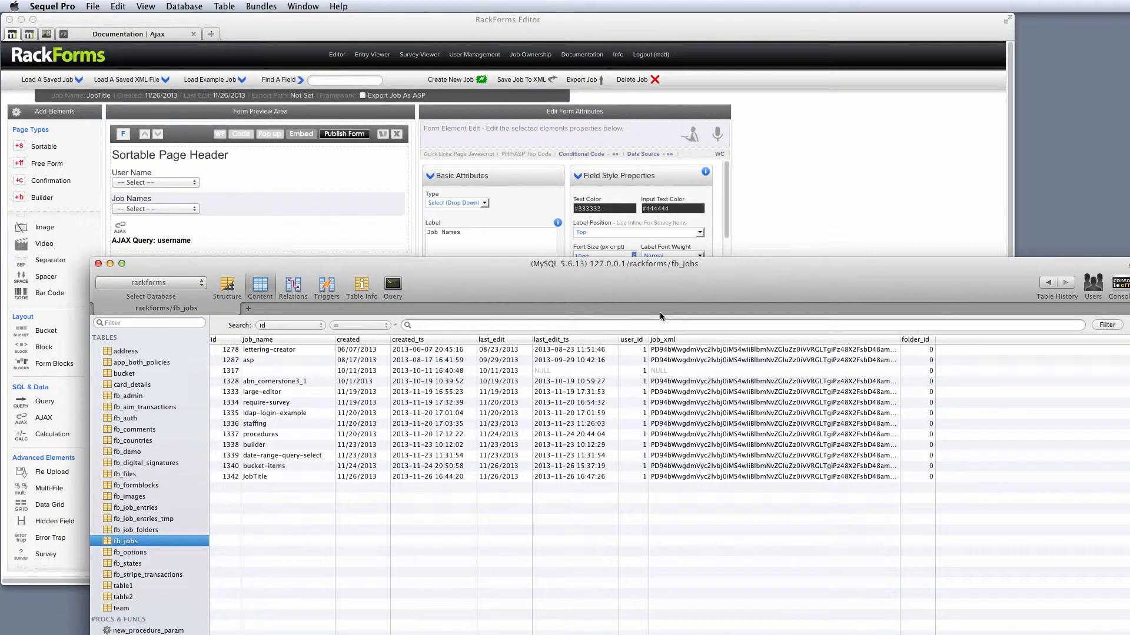
Publish the form from the RackForms editor in Firefox and view the options in both select menus
click(737, 216)
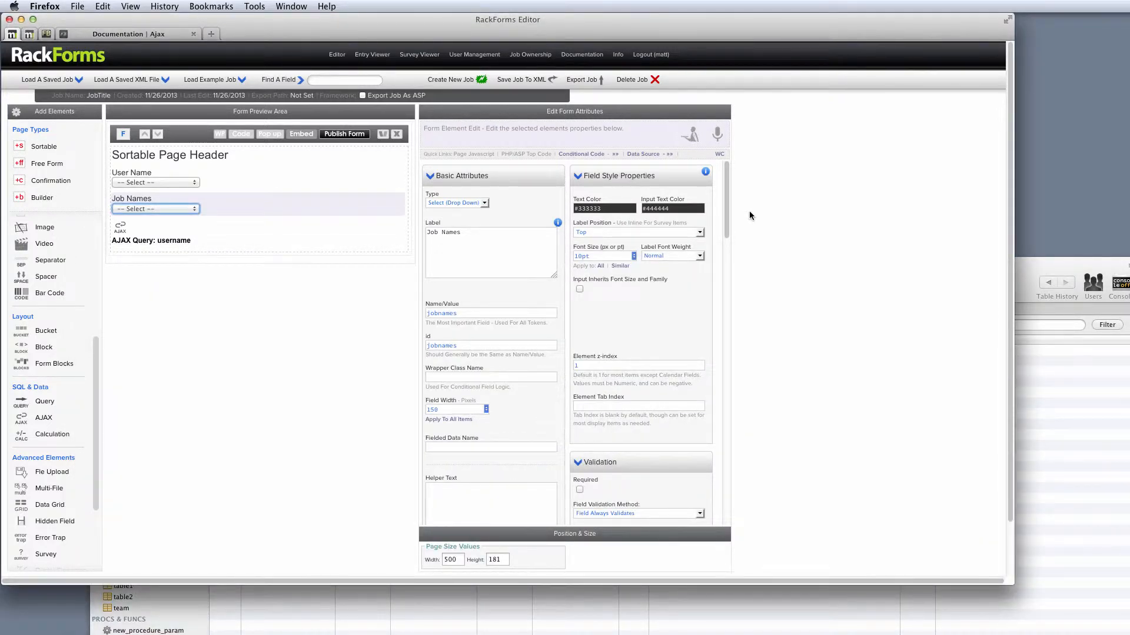
click(238, 179)
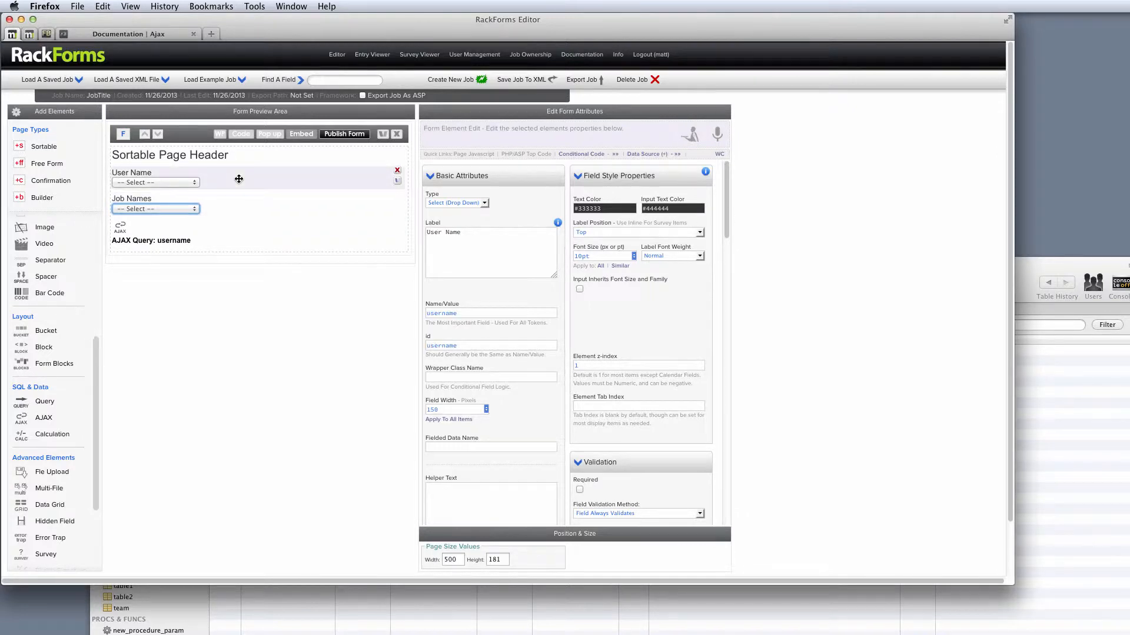
click(346, 134)
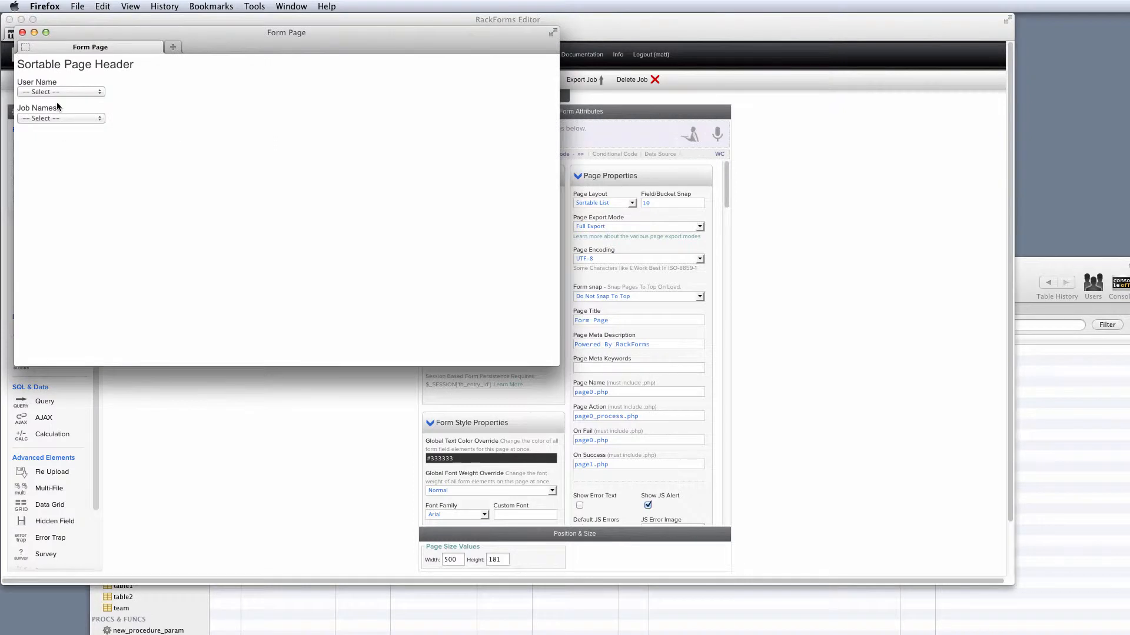
click(58, 91)
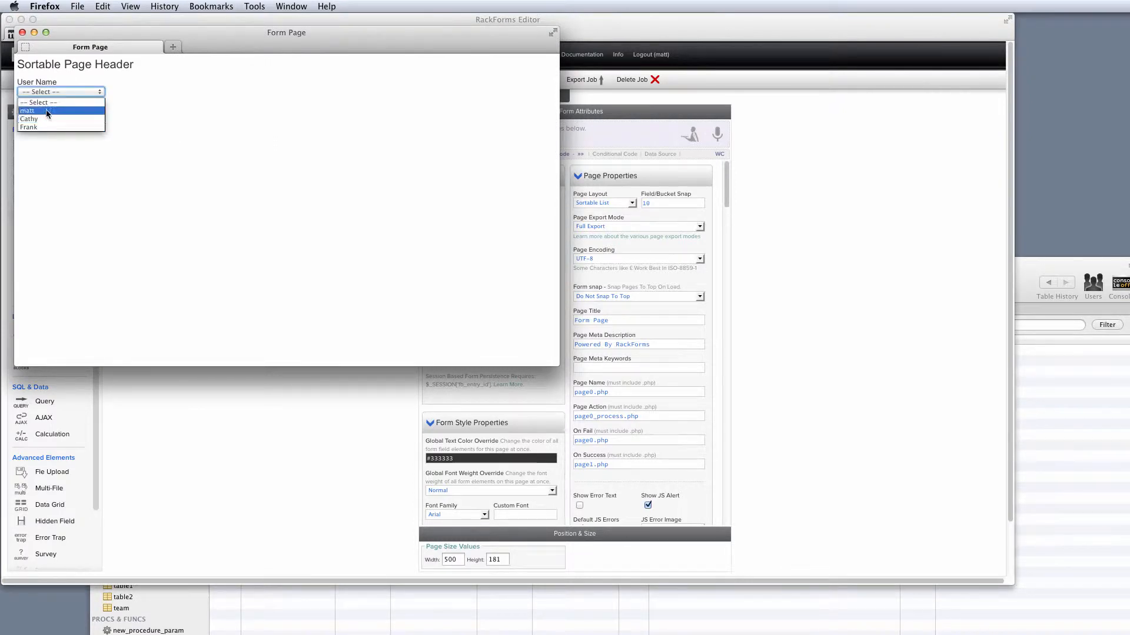
click(83, 112)
click(82, 118)
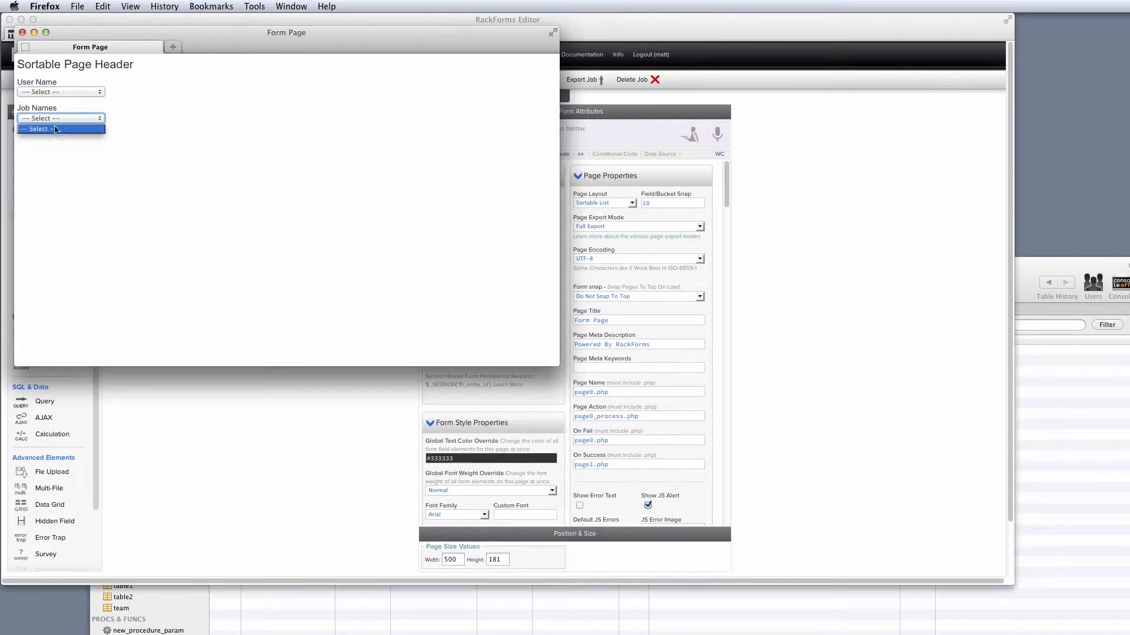
click(56, 129)
Test the published form with the first user by opening the Job Names list and picking abn_cornerstone3_1
click(53, 92)
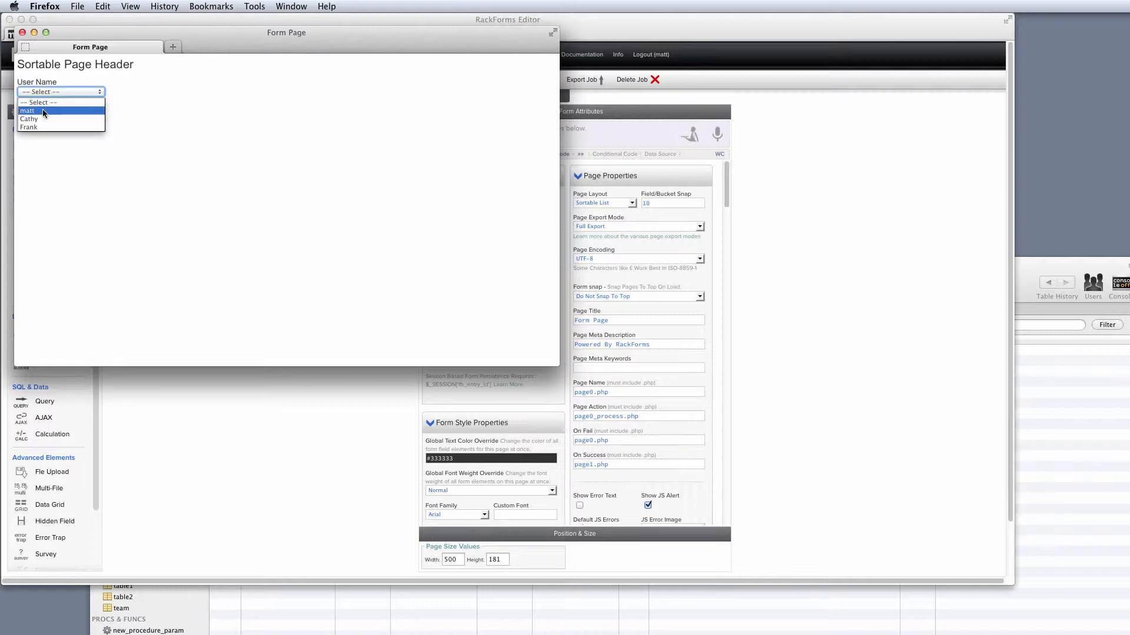
click(43, 113)
click(62, 118)
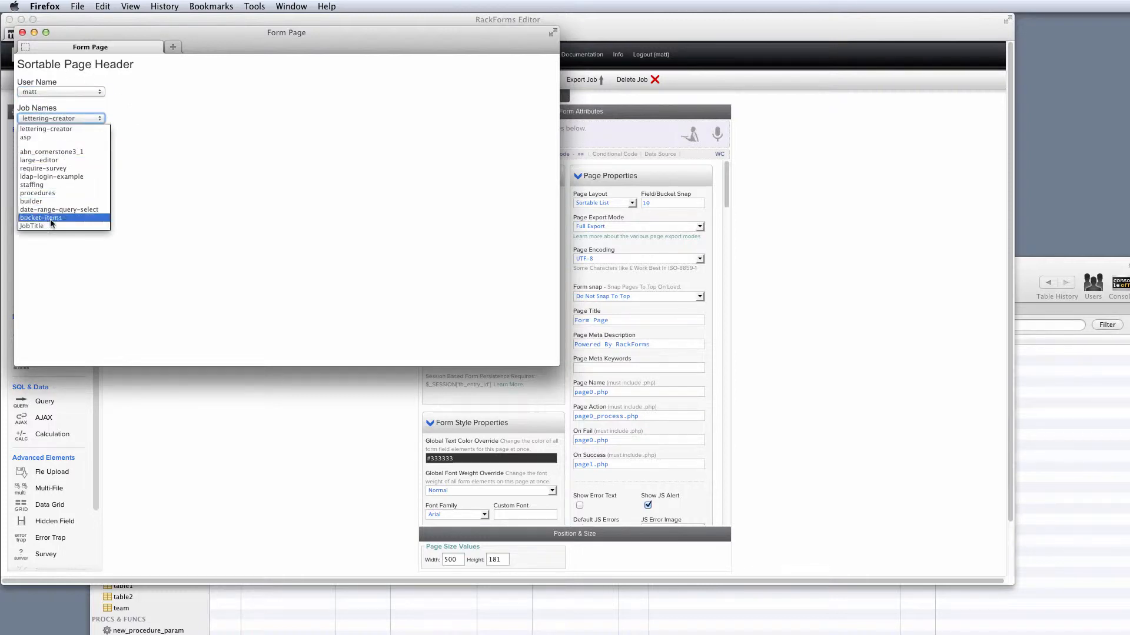
click(52, 152)
Check the Job Names list for the second and third users, and close the published form window
click(77, 93)
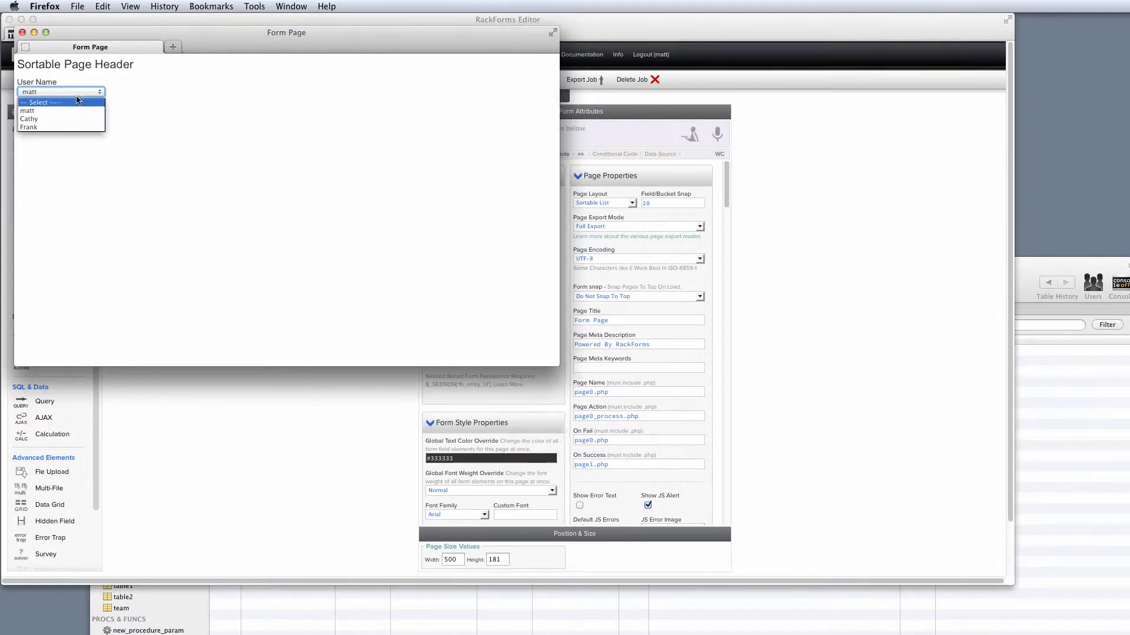
click(55, 119)
click(67, 118)
click(64, 128)
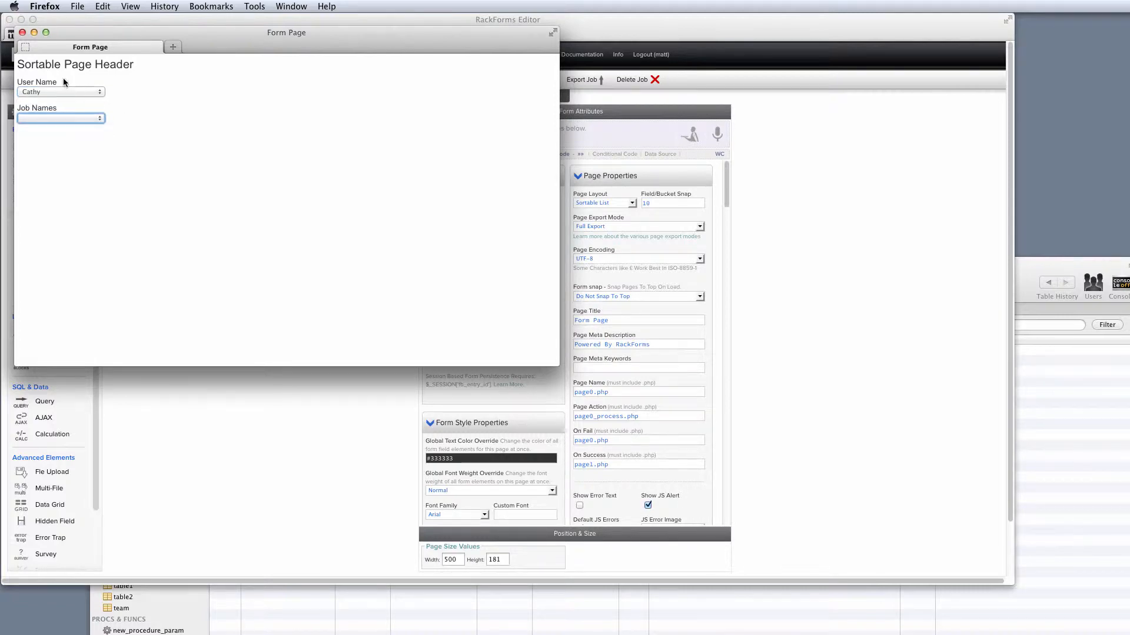
click(64, 92)
click(52, 125)
click(76, 118)
click(76, 128)
click(22, 32)
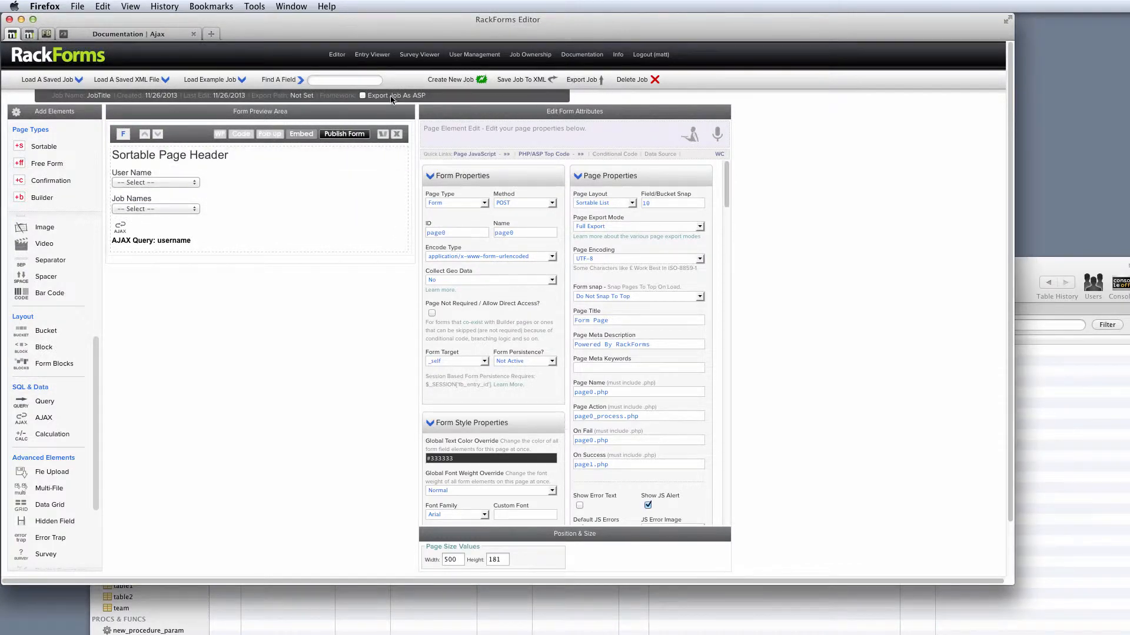
Delete the existing form page and add a new Sortable page
click(398, 135)
click(541, 264)
click(49, 148)
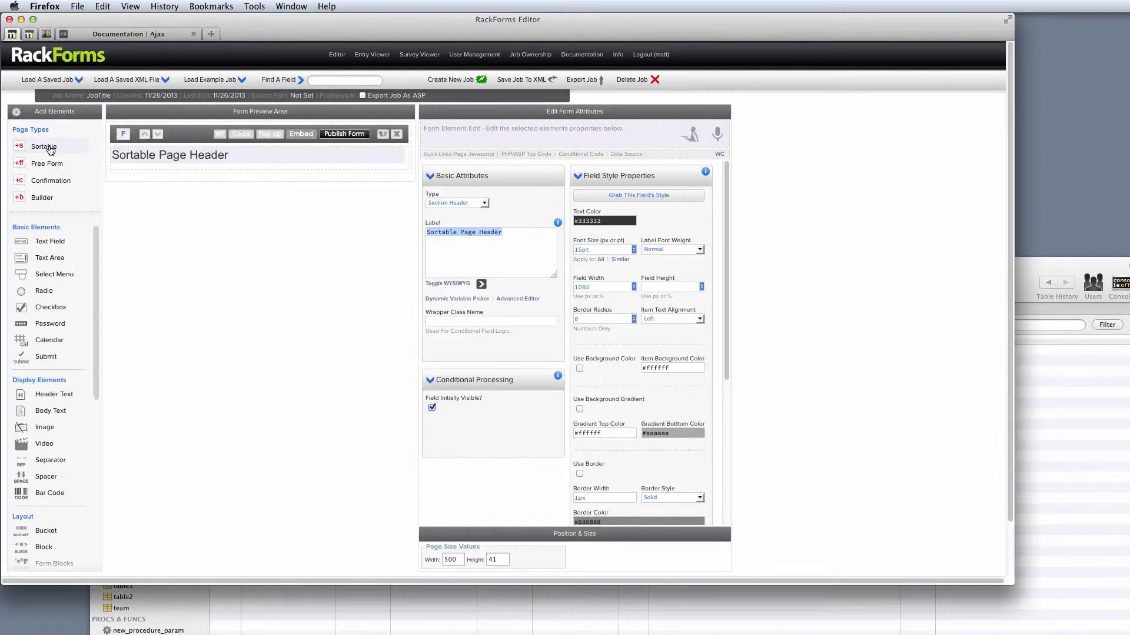
Add two select menus and give the first one the label User names and the name usernames
click(61, 278)
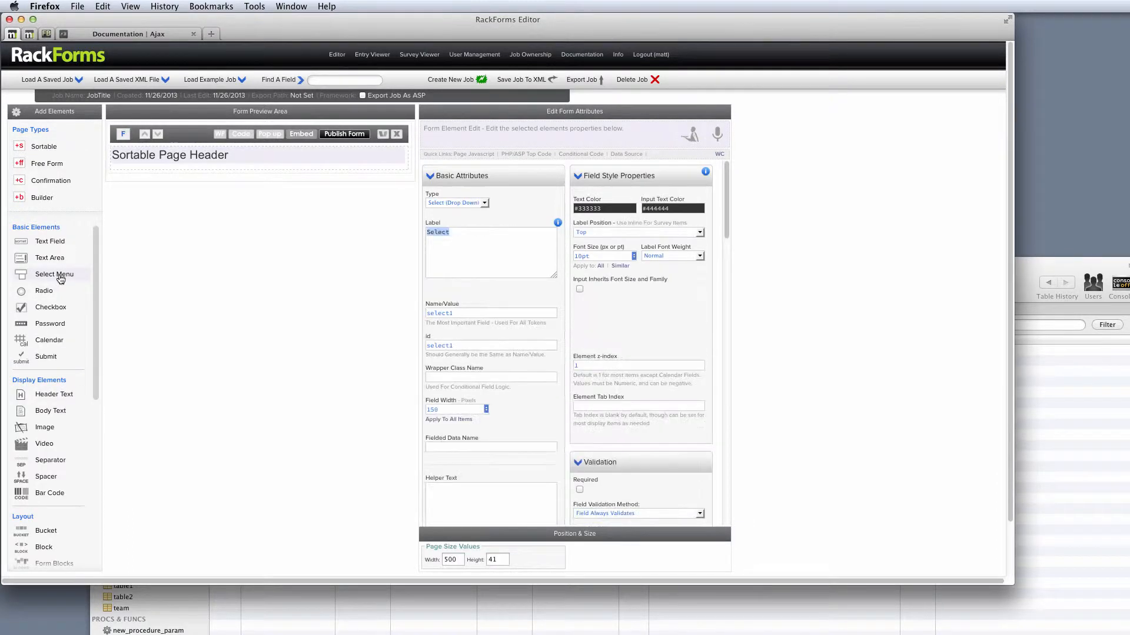
click(61, 279)
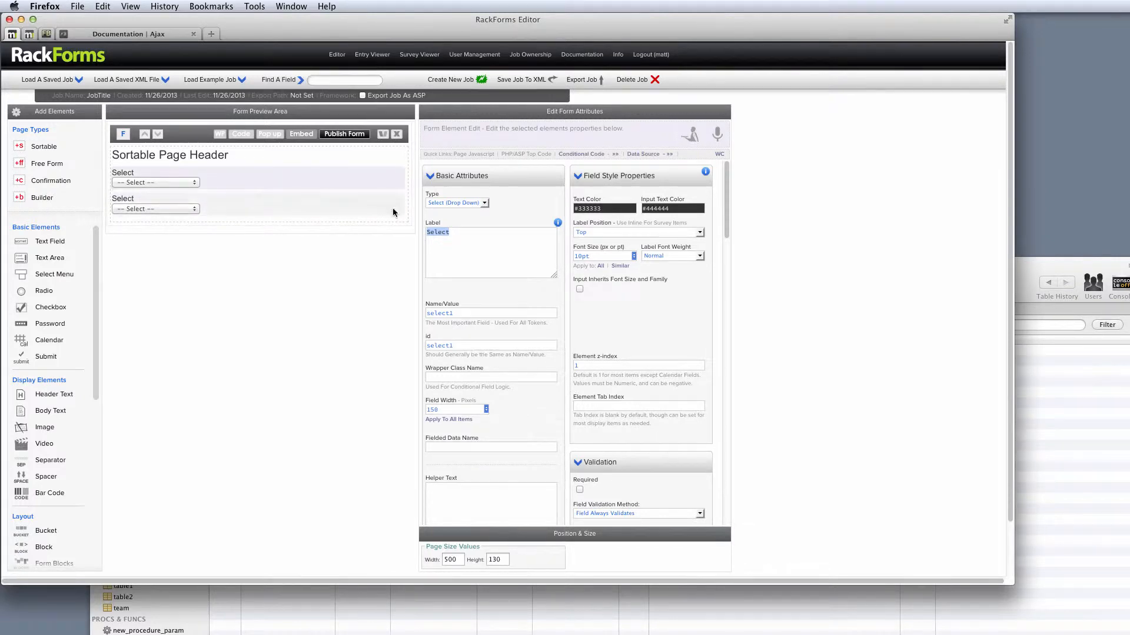
text(User )
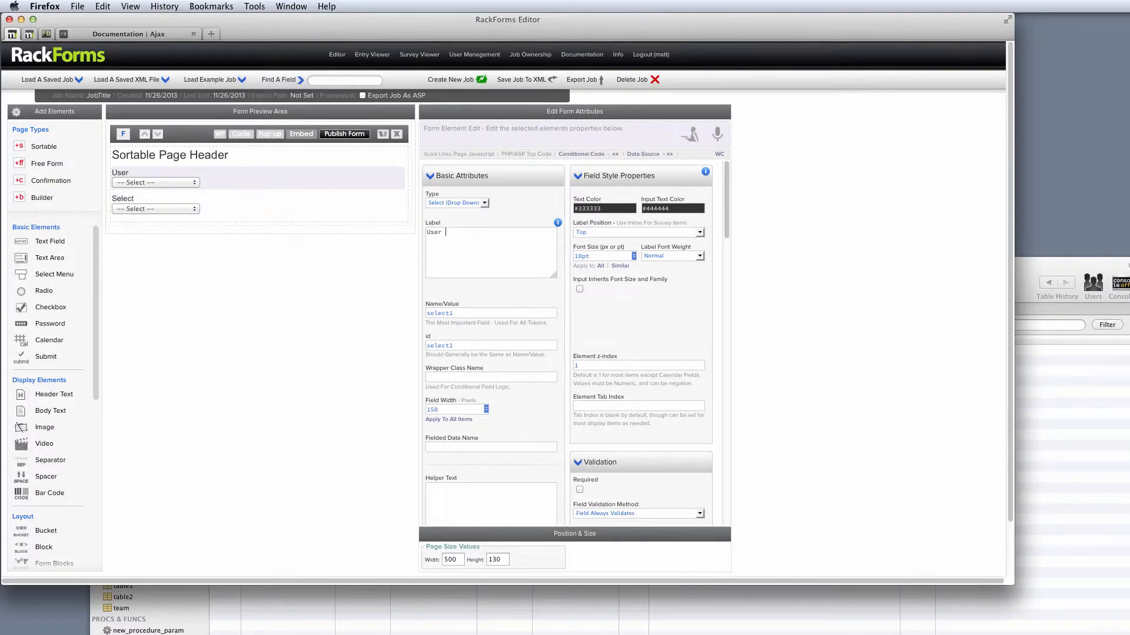
text(names)
double_click(457, 315)
text(usernames)
drag(468, 314, 317, 310)
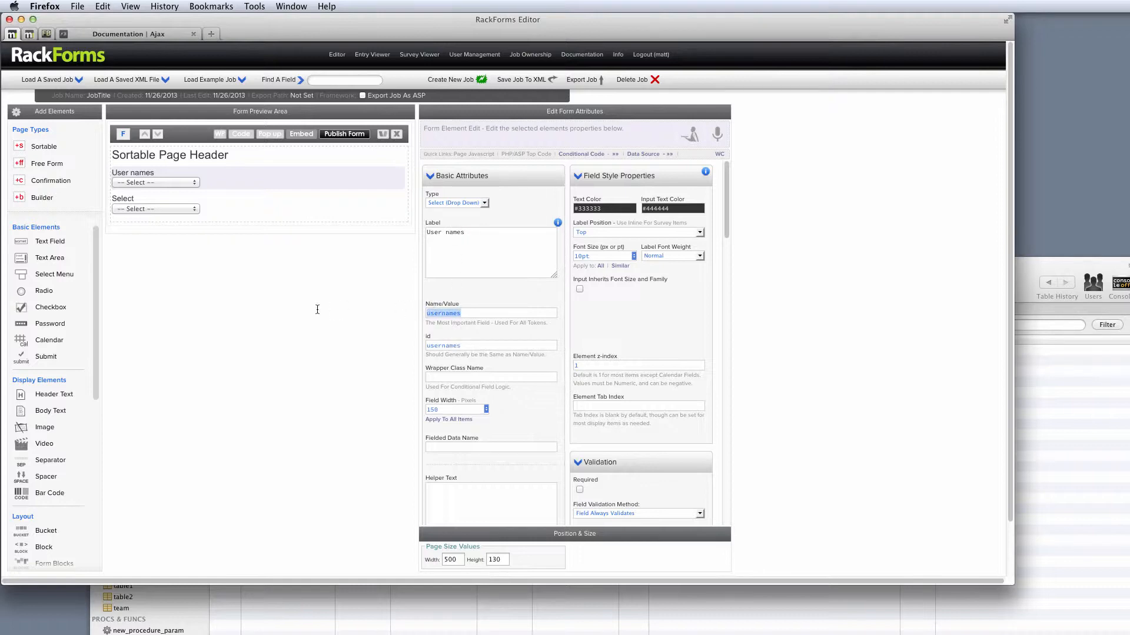
Label the second select menu Job Names and set its Name/Value to jobnames
click(231, 203)
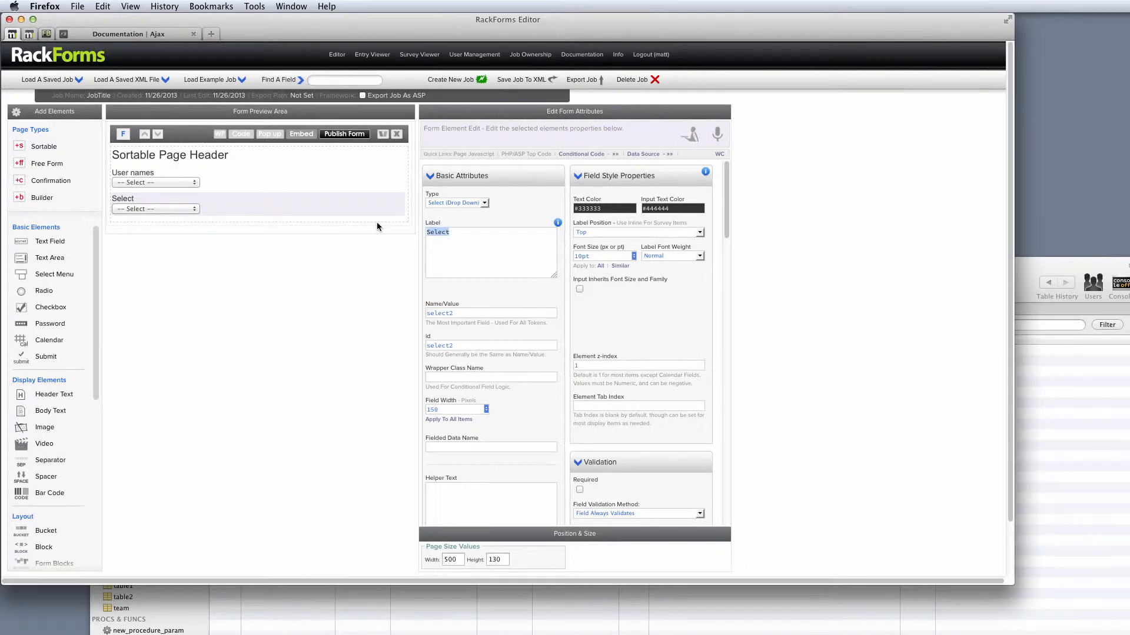
text(JOb Name)
text(o)
drag(464, 314, 387, 315)
text(jobnam)
drag(465, 313, 387, 319)
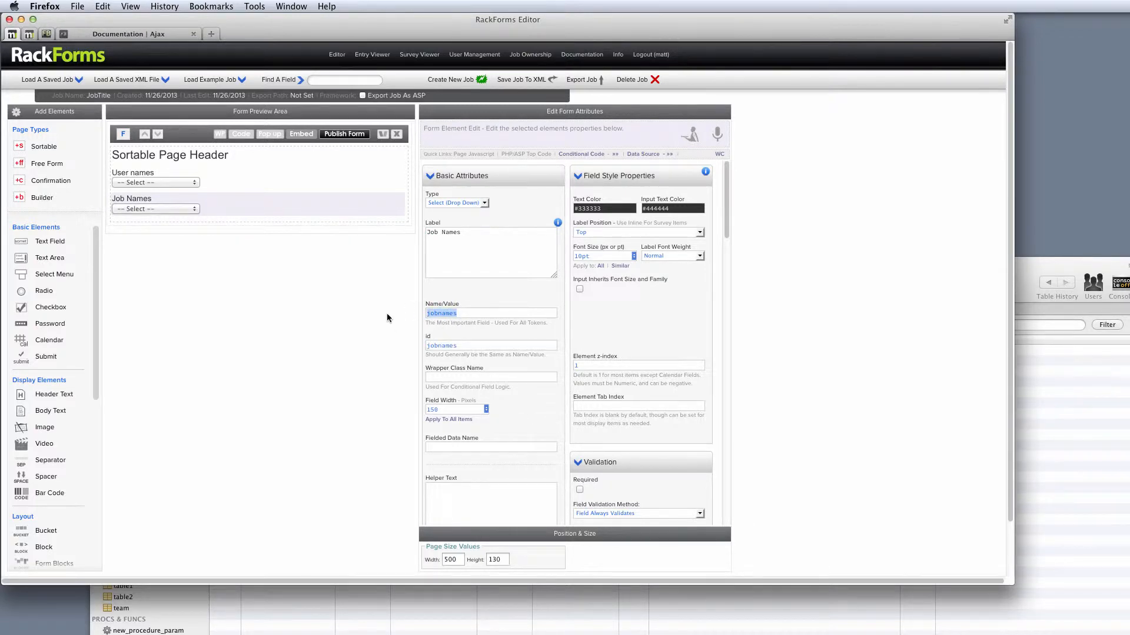
Select the User names field and open the fb_admin table in Sequel Pro, keeping its rows visible beneath the form editor
click(230, 184)
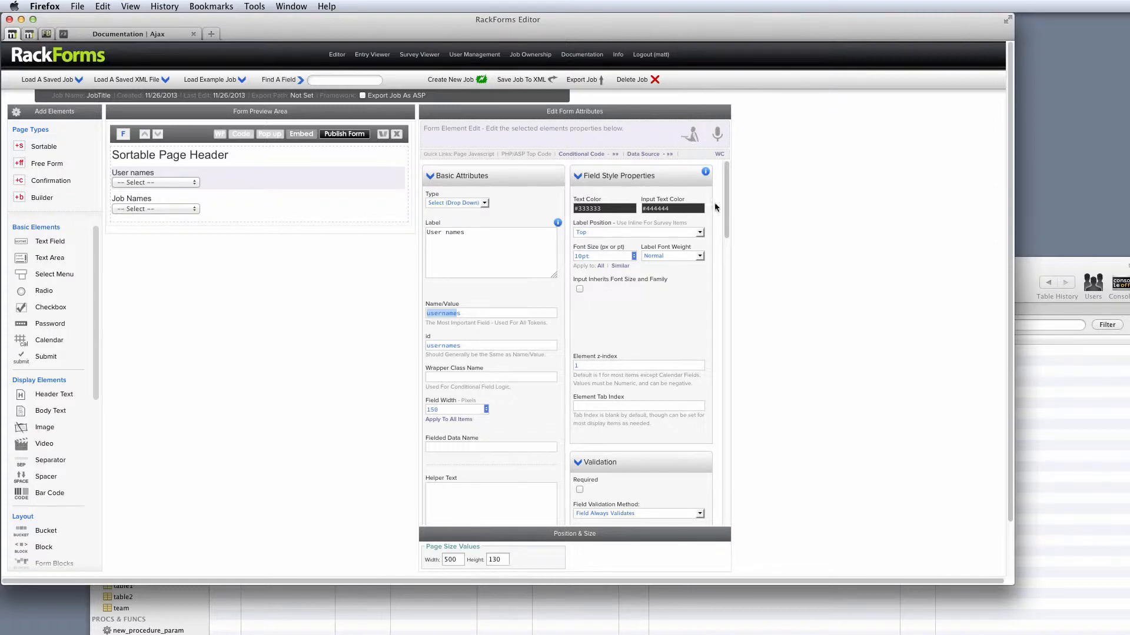
drag(727, 191, 725, 277)
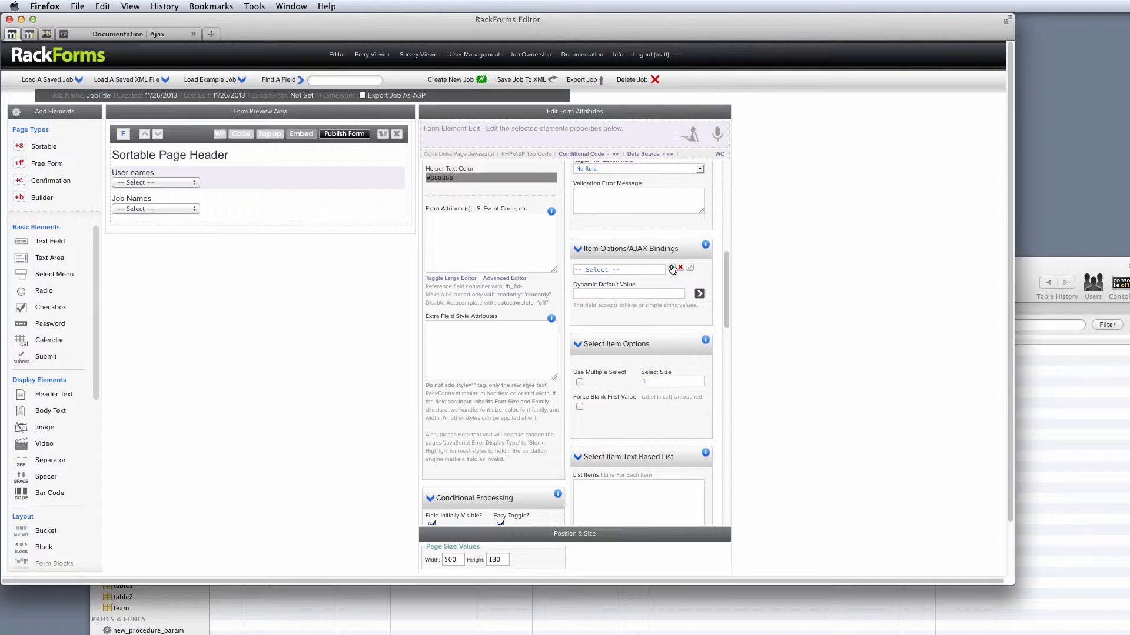
drag(1057, 266, 1034, 259)
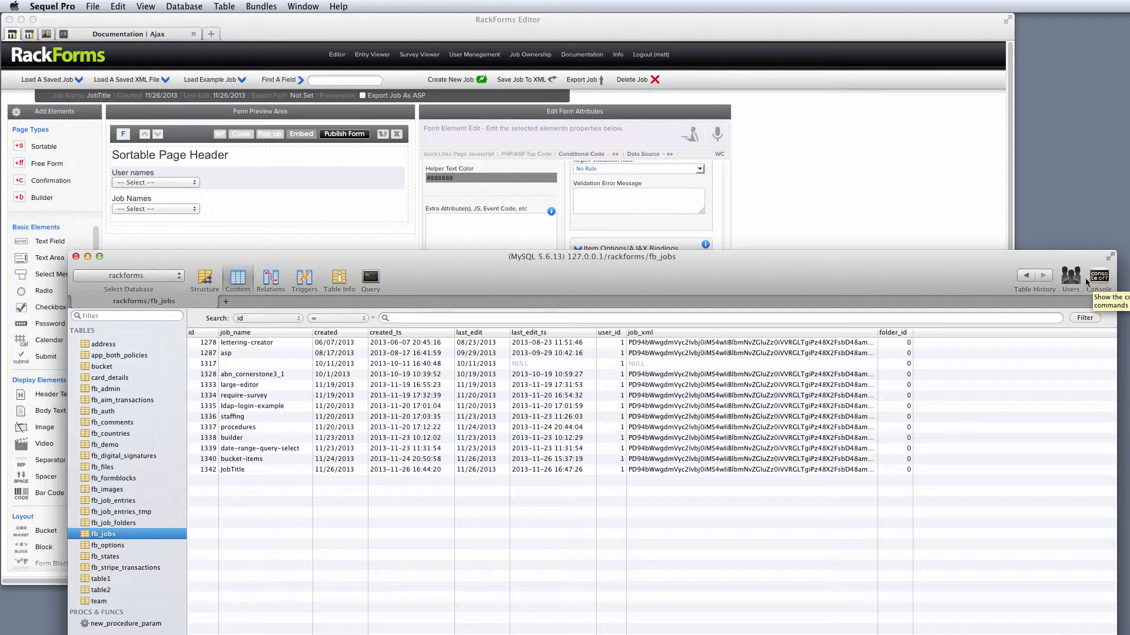
click(107, 412)
click(113, 391)
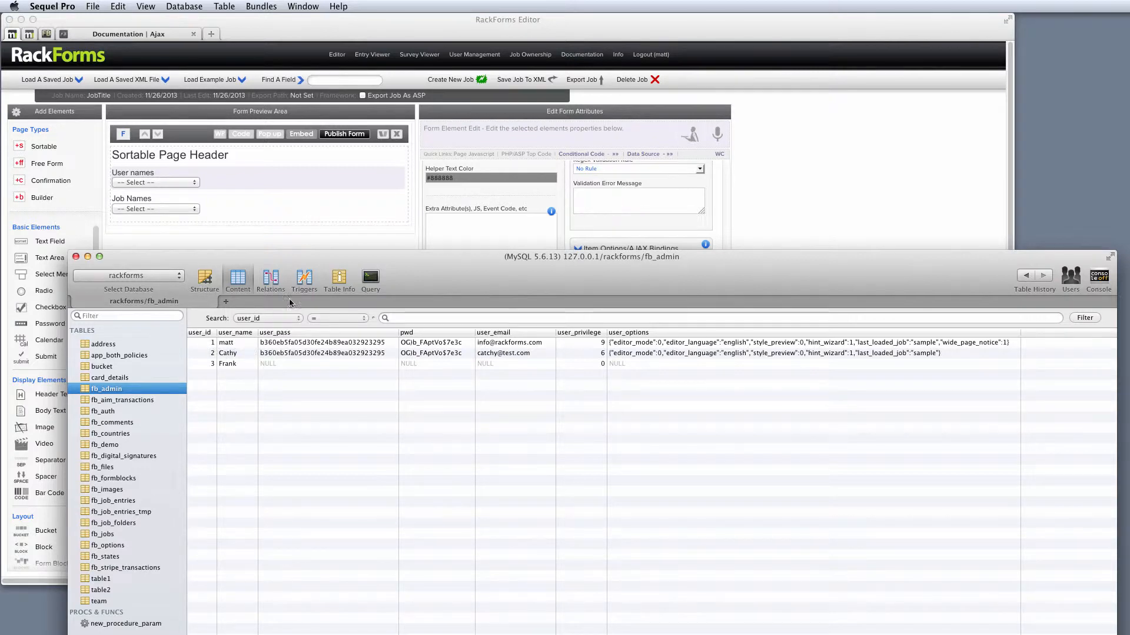
drag(494, 256, 501, 519)
click(410, 463)
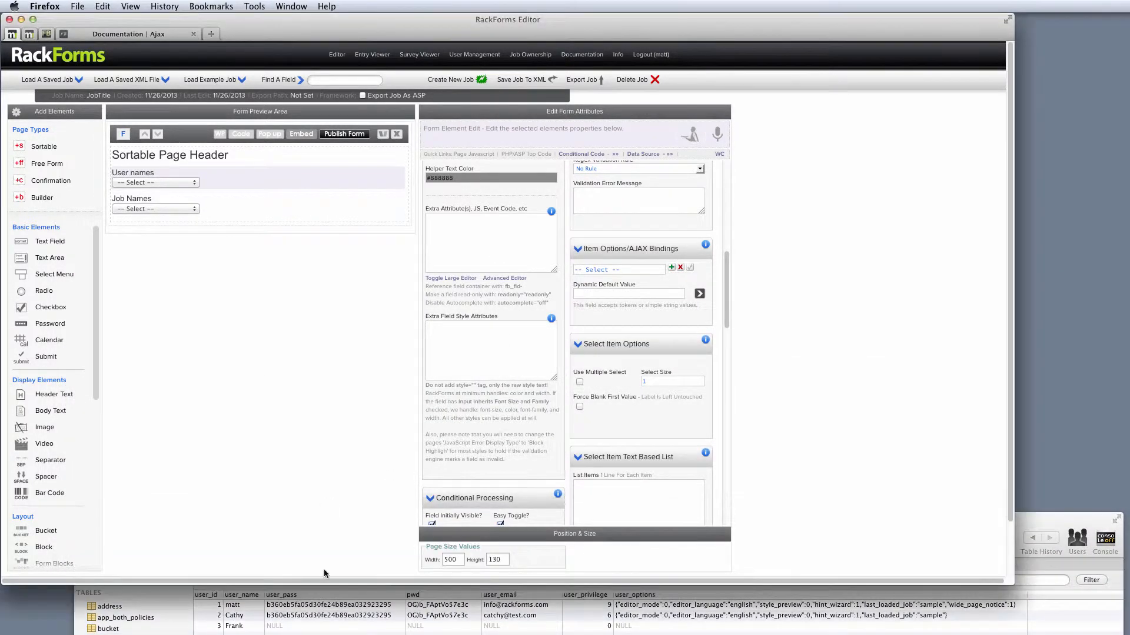
drag(344, 582, 358, 549)
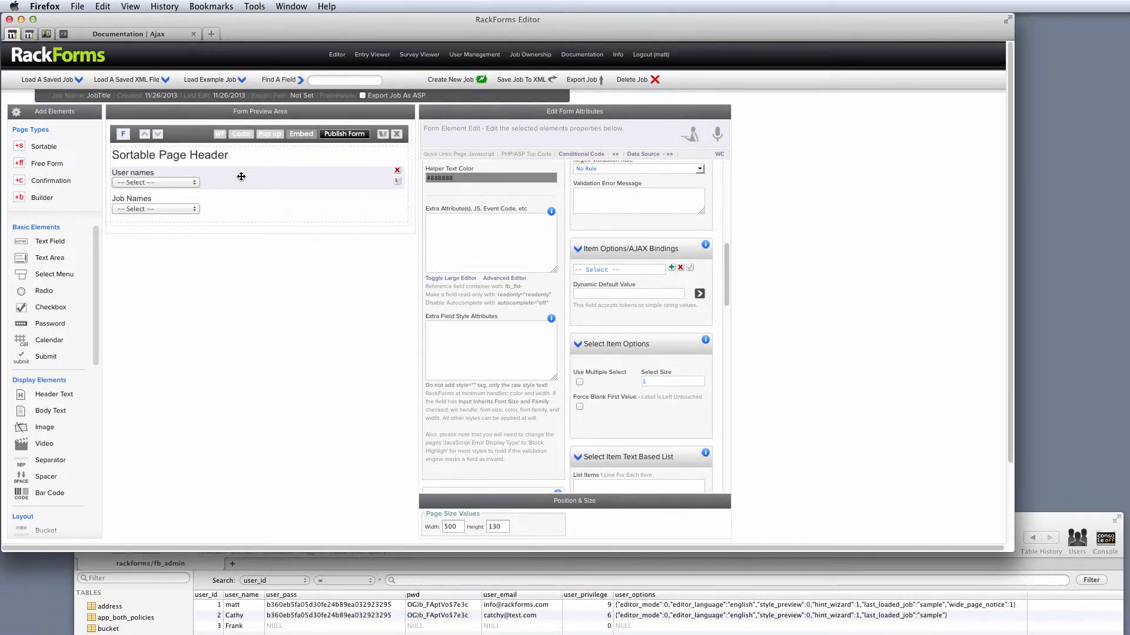
Enable the dynamic query for the User names field and set its Source SQL to SELECT user_id, user_name FROM fb_admin
drag(727, 250, 725, 297)
scroll(471, 185, down, 10)
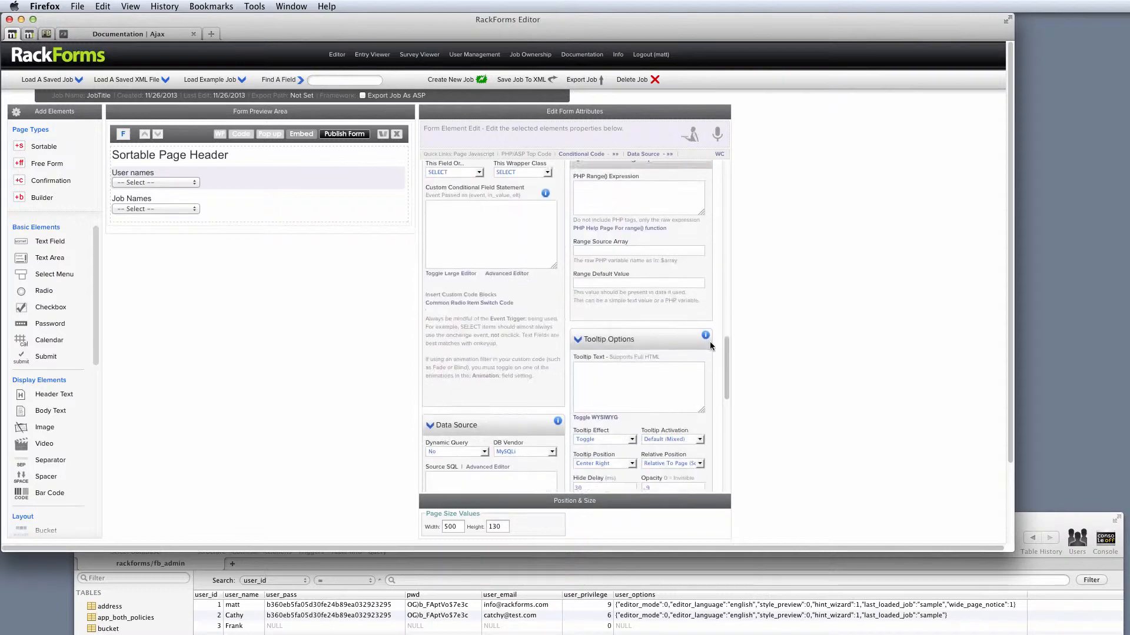
drag(478, 184, 439, 182)
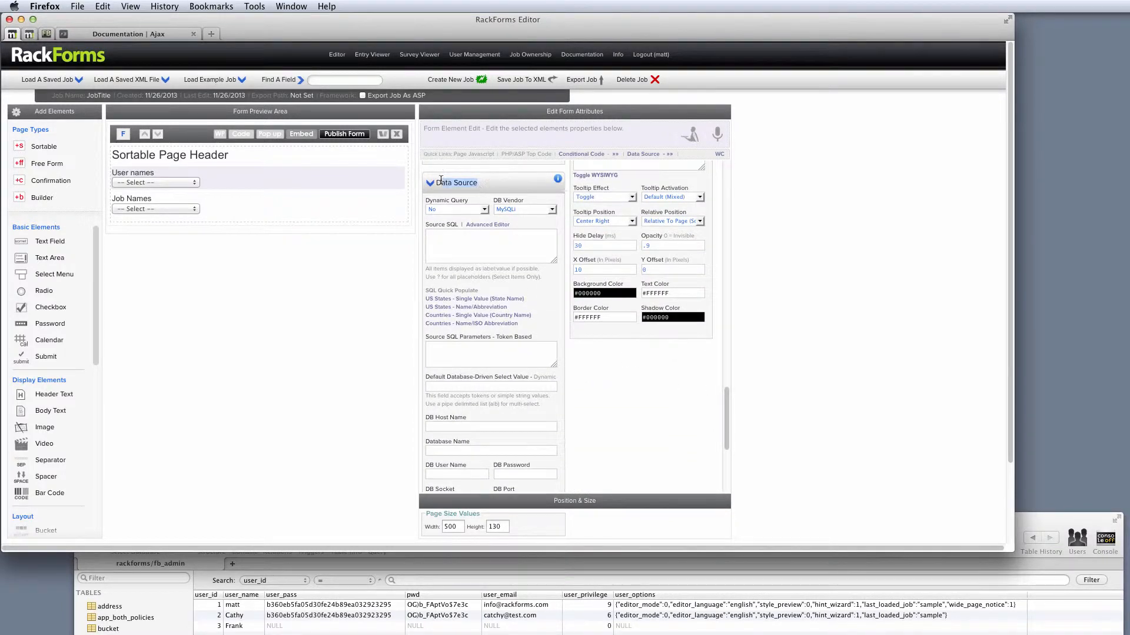
click(463, 210)
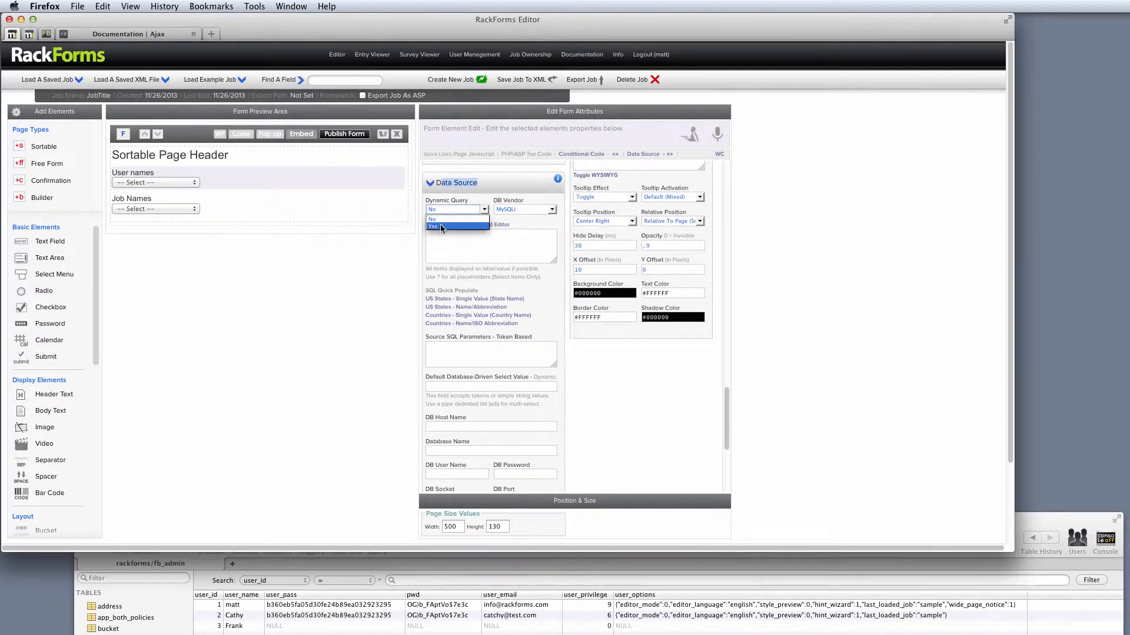
click(446, 227)
click(445, 241)
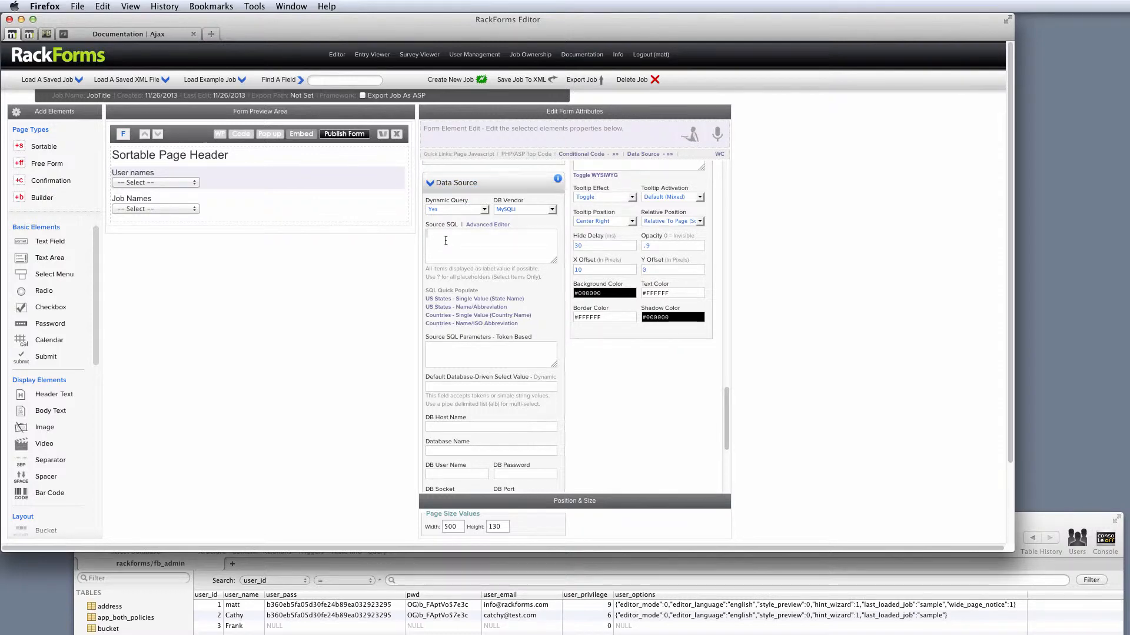
text(SELECT user_id, user_name FROM fb_admin)
key(super+a)
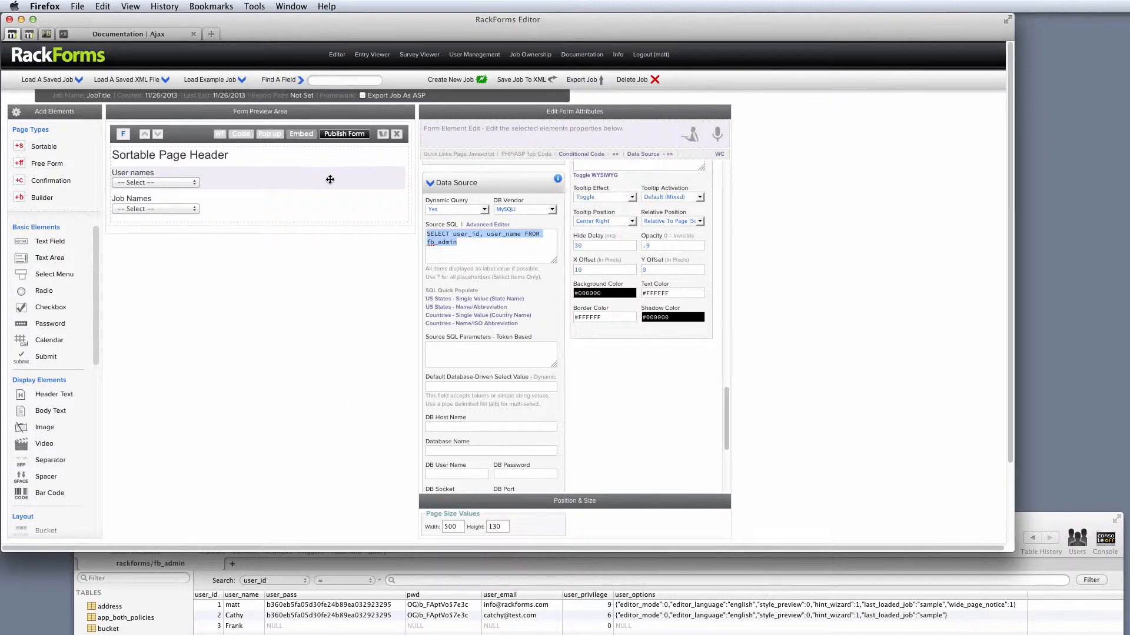
Publish the form and check the options offered in the User names list
click(356, 134)
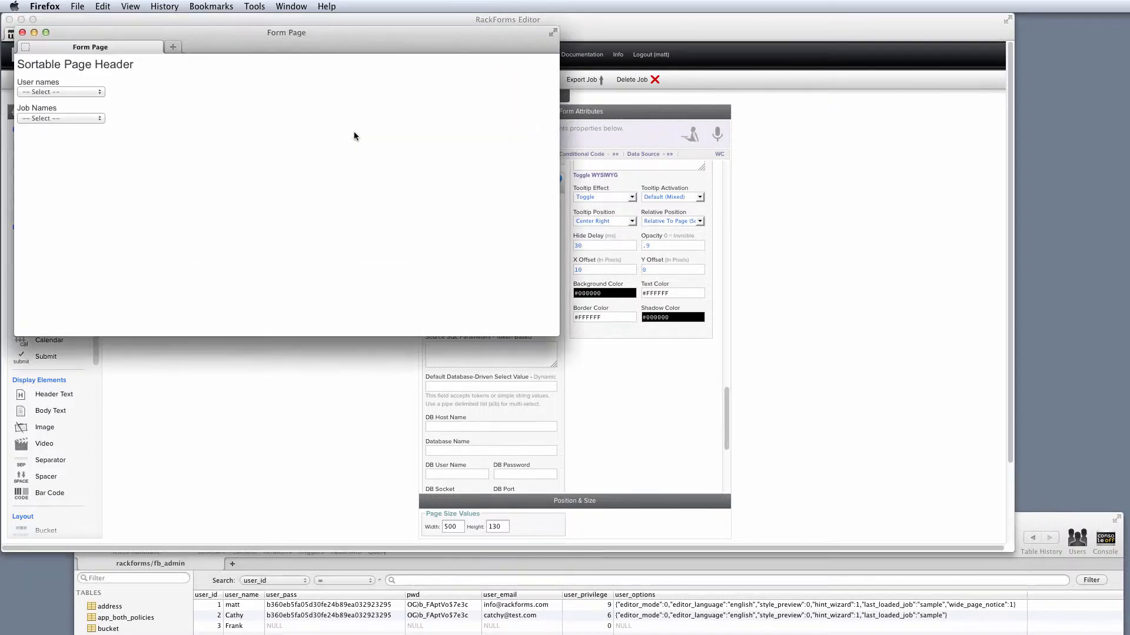
click(43, 92)
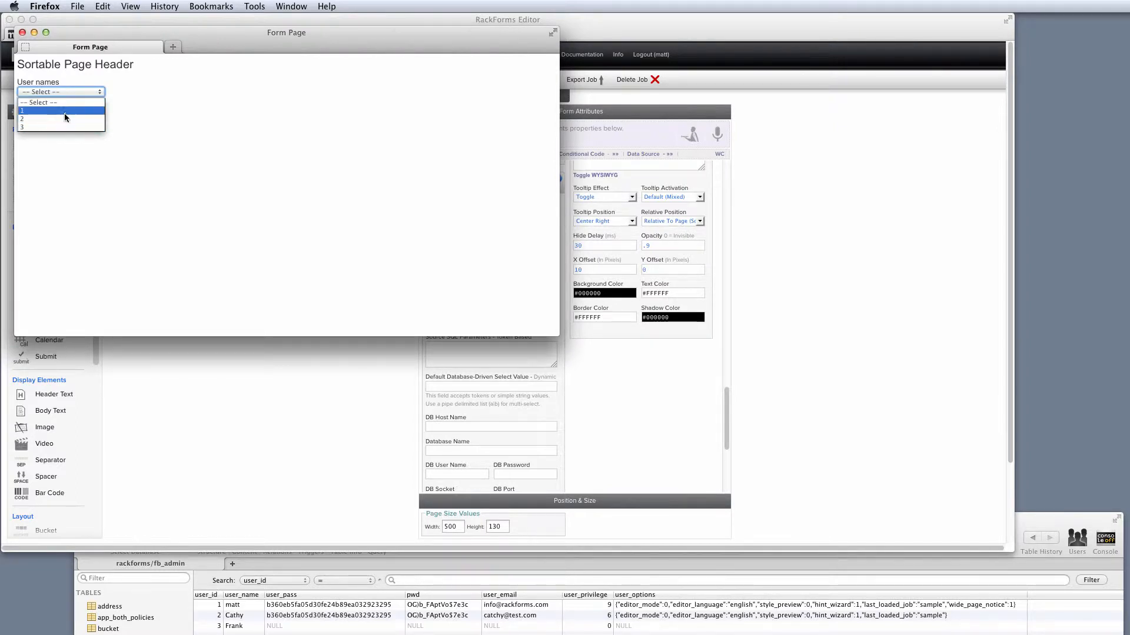
click(229, 123)
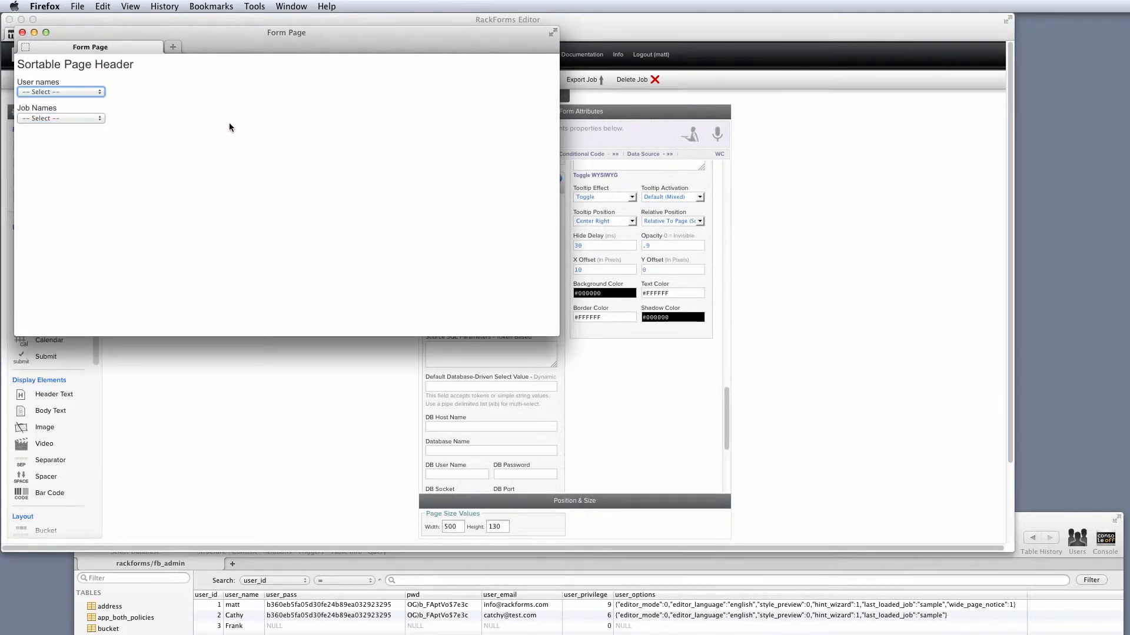
Inspect the User names select element's HTML in the published form and compare its option values with the listed labels
key(F12)
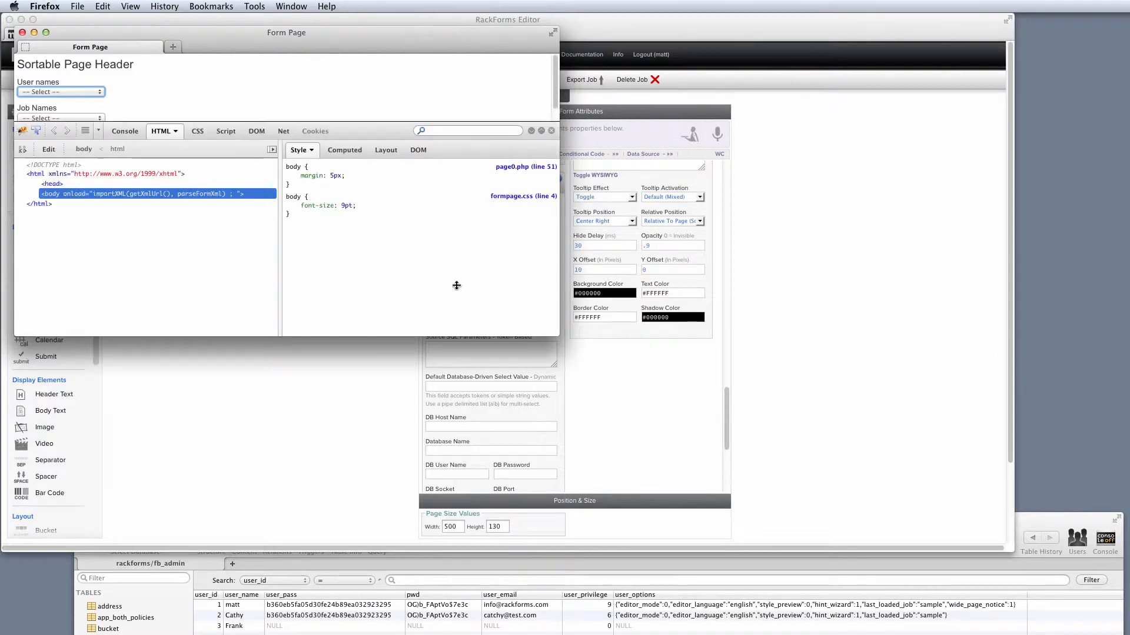
drag(541, 333, 692, 485)
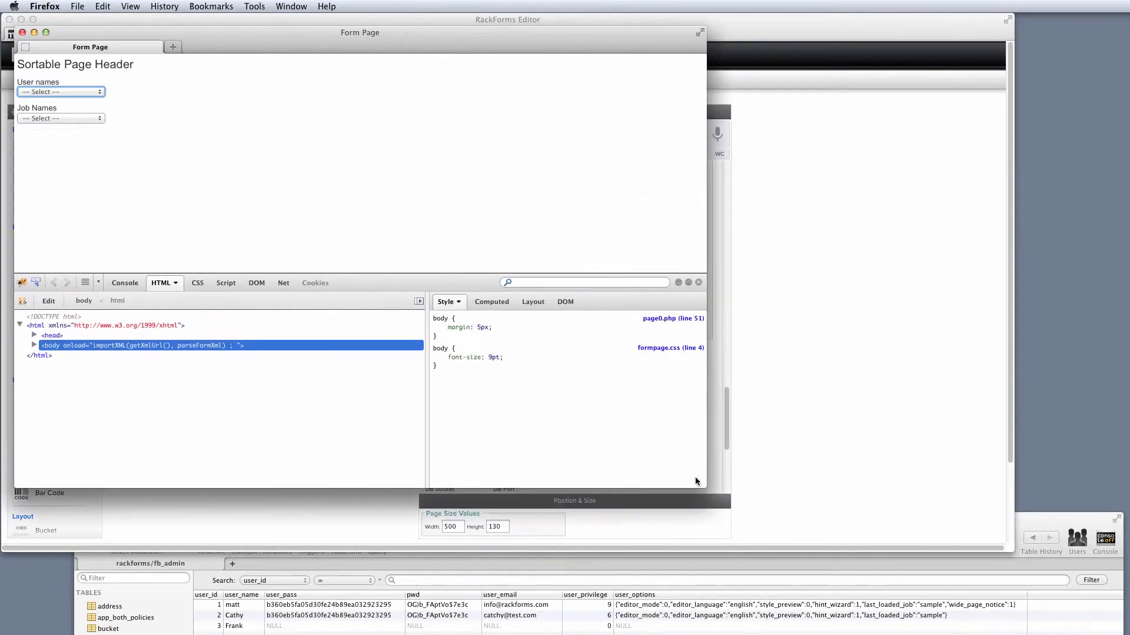
click(36, 282)
click(88, 93)
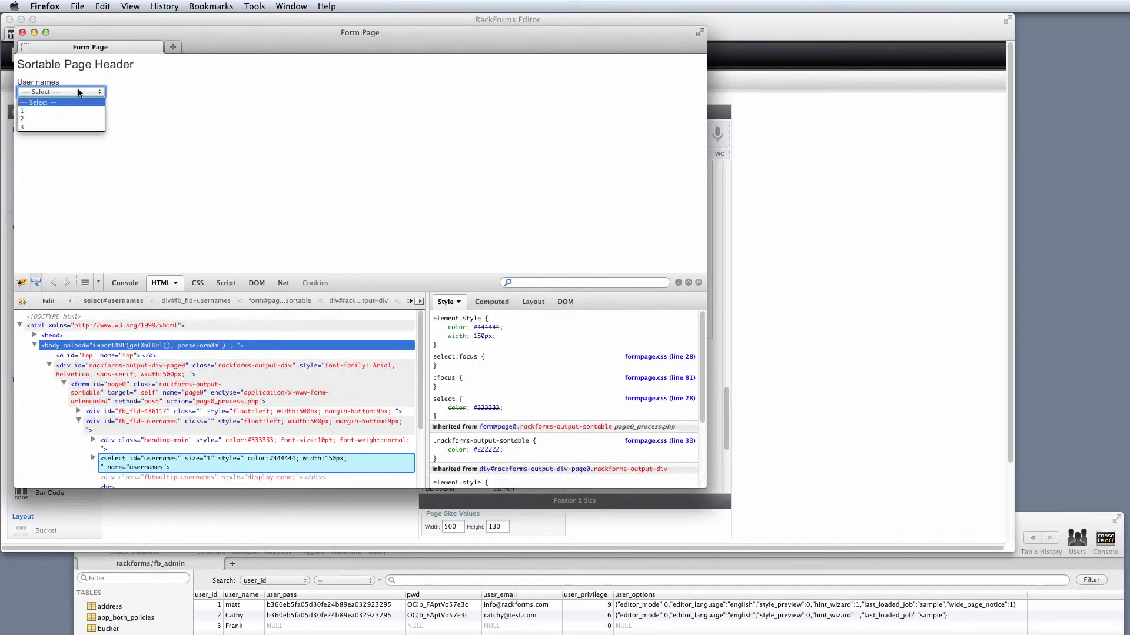
click(93, 434)
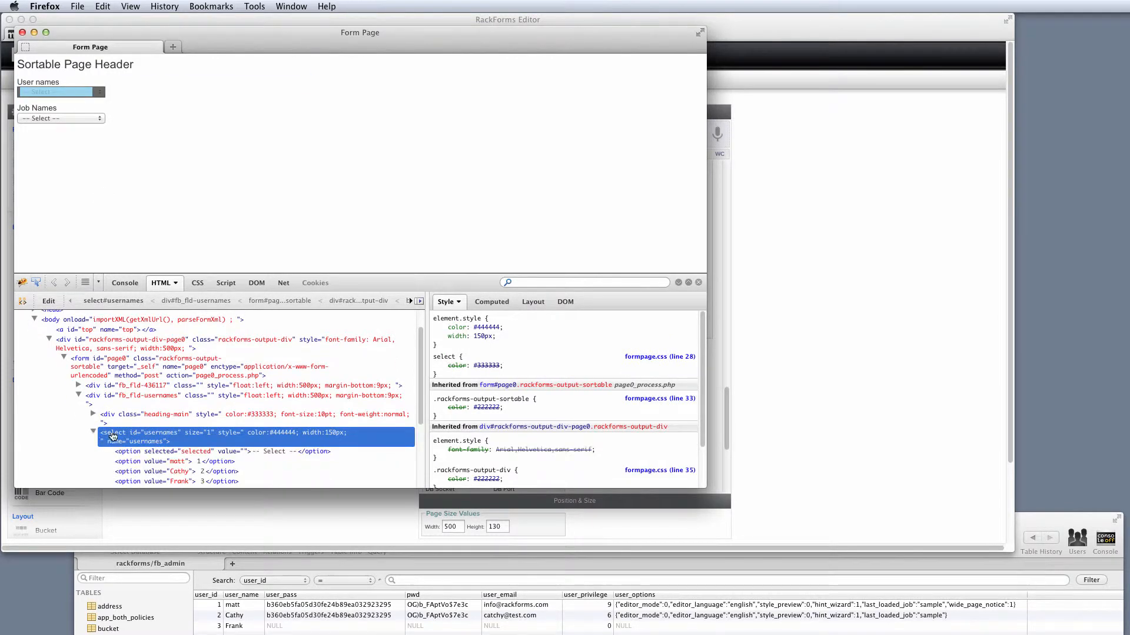
scroll(132, 435, down, 1)
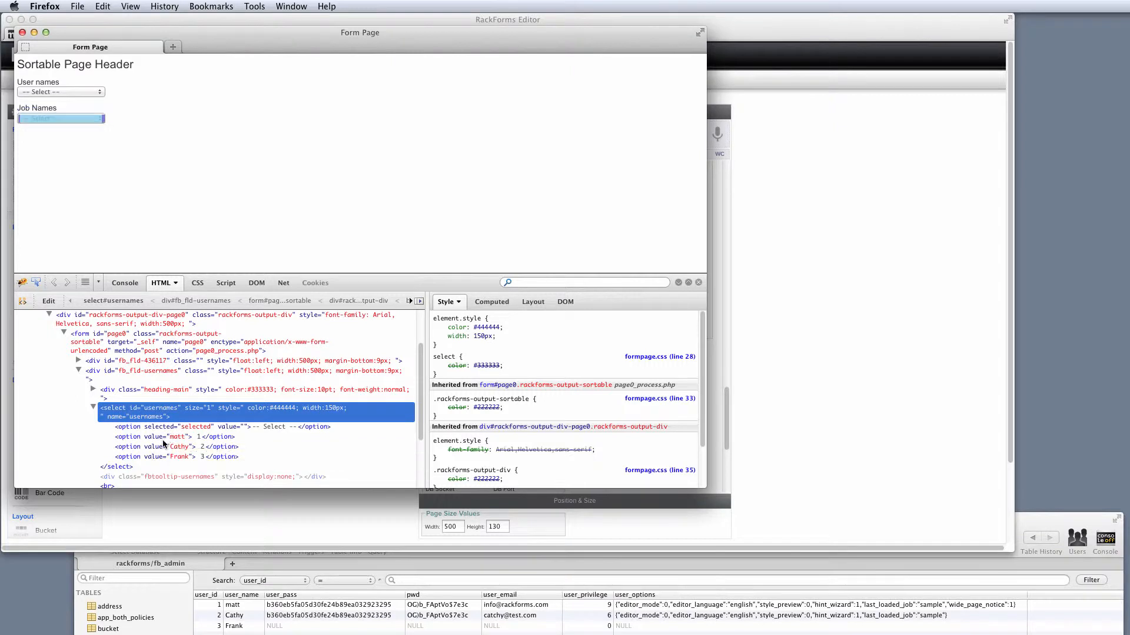
click(176, 436)
click(61, 92)
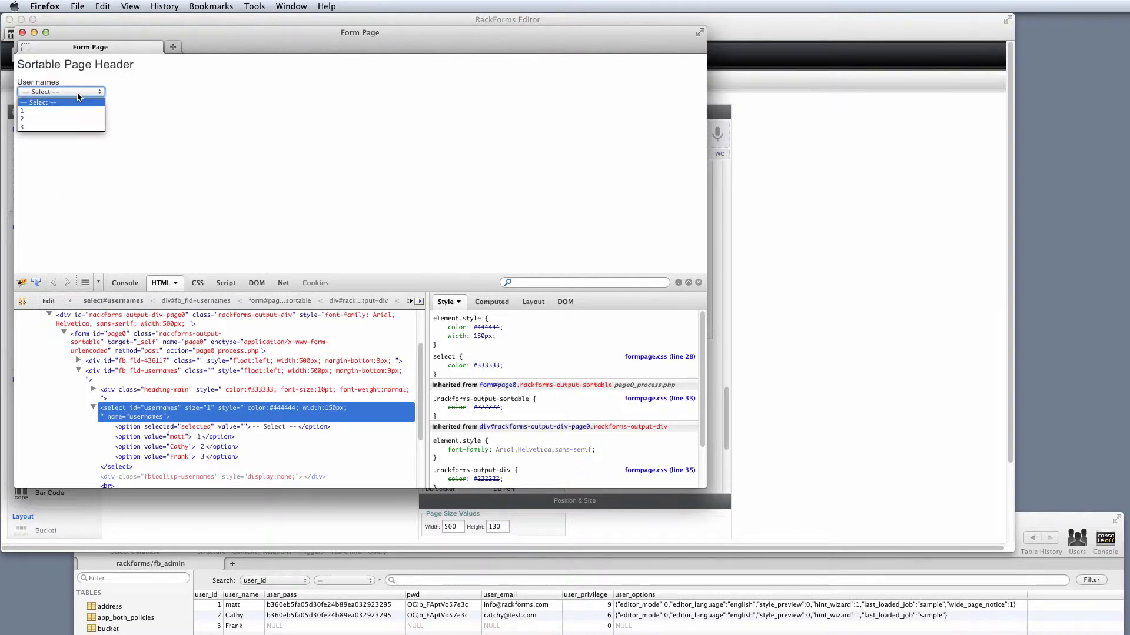
click(216, 204)
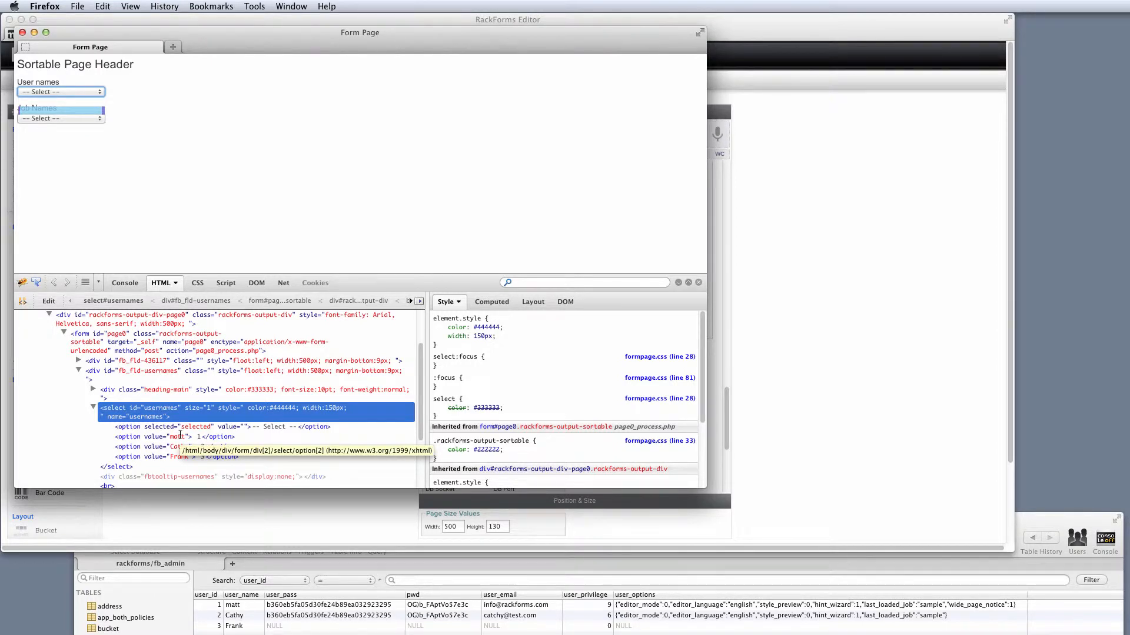
Add a new row to the fb_admin table in Sequel Pro with a new user's first name as user_name
click(340, 619)
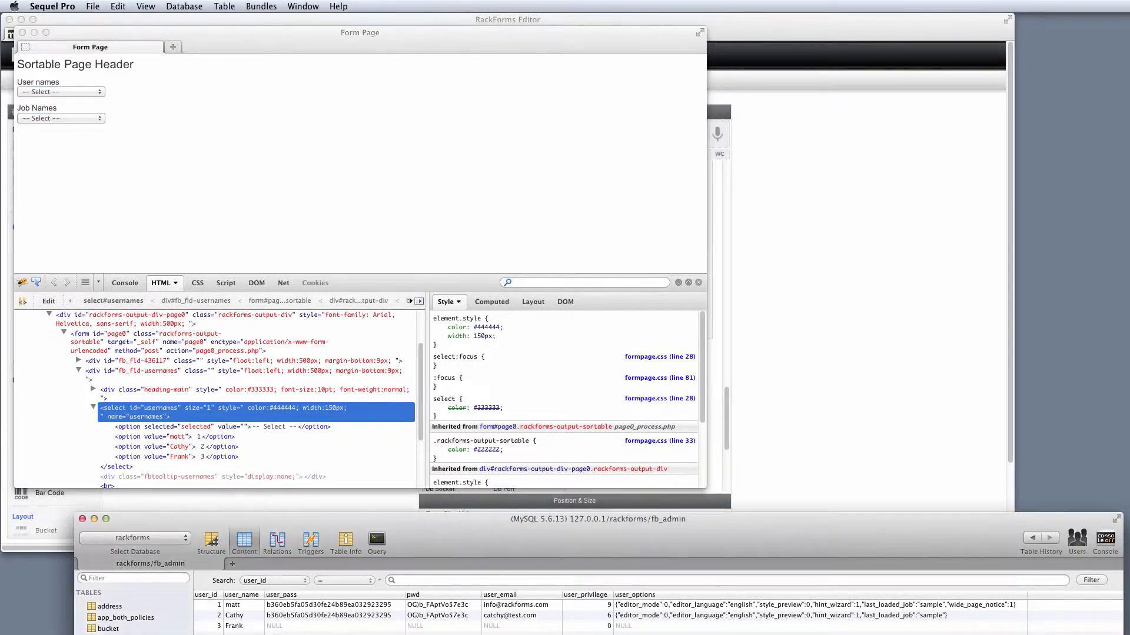
drag(416, 531, 418, 489)
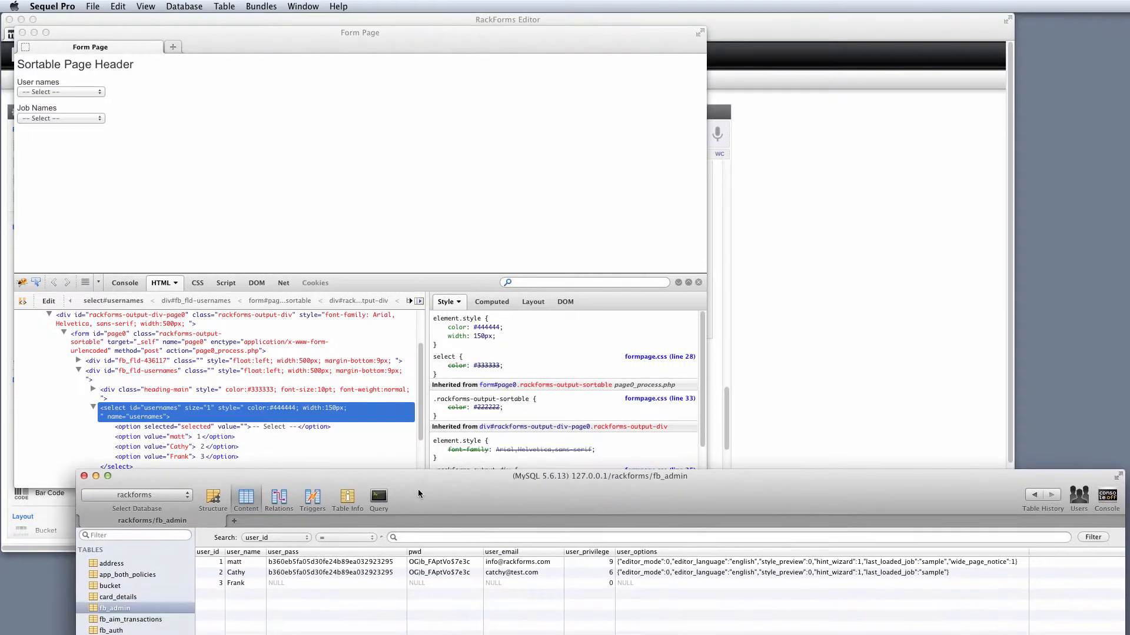
double_click(243, 596)
key(Tab)
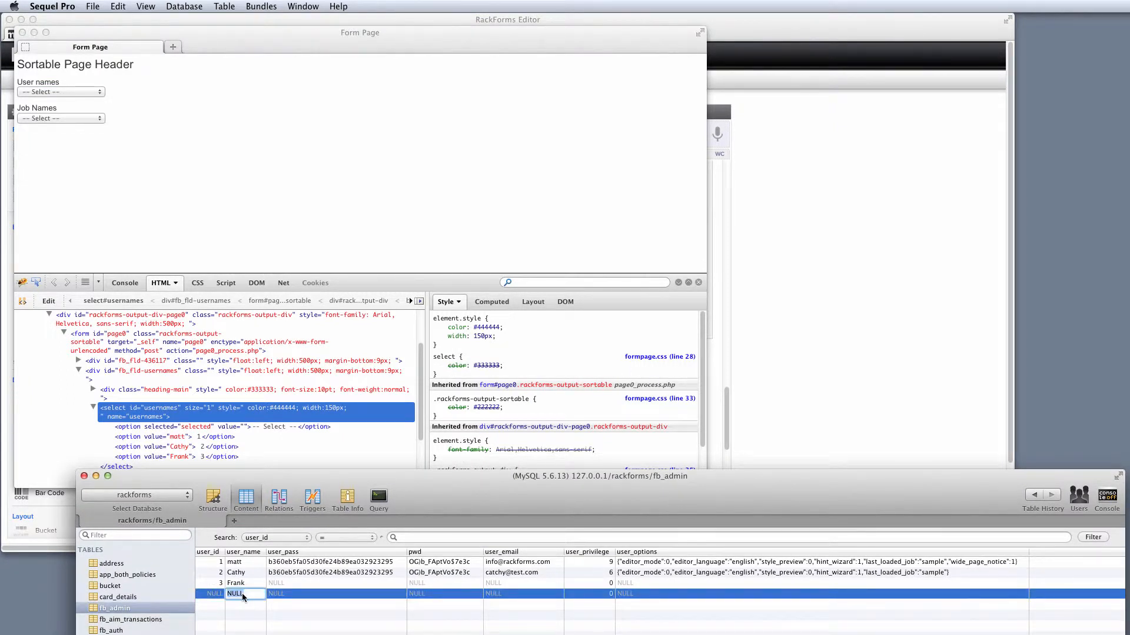
text(John)
click(288, 624)
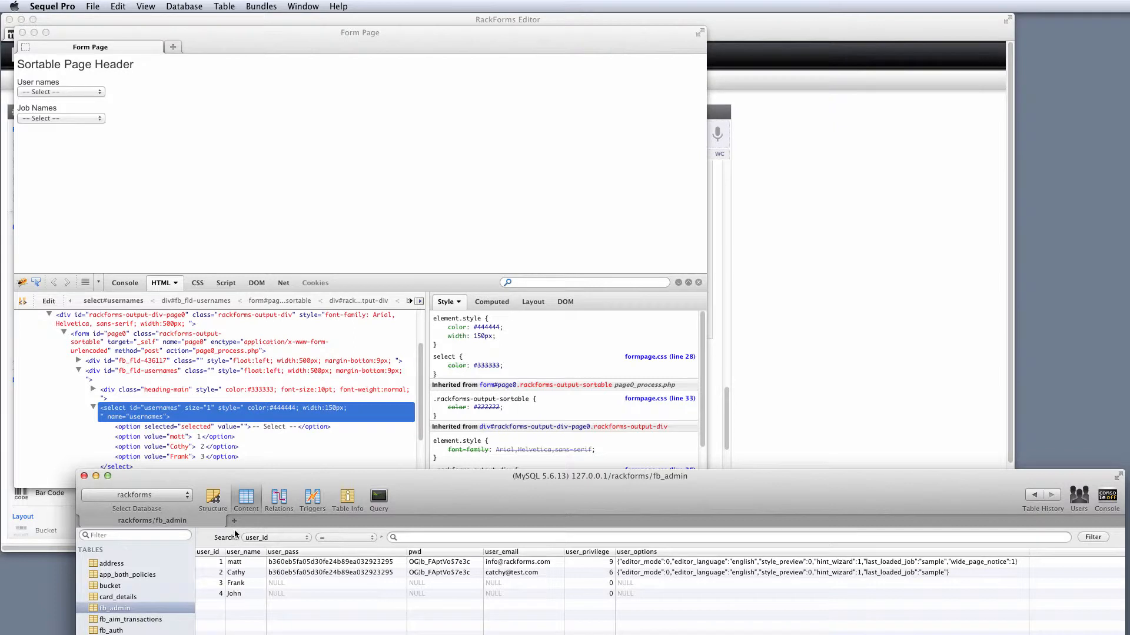
Return to the published form, examine the first user's option value in the HTML, and close the form window
click(195, 116)
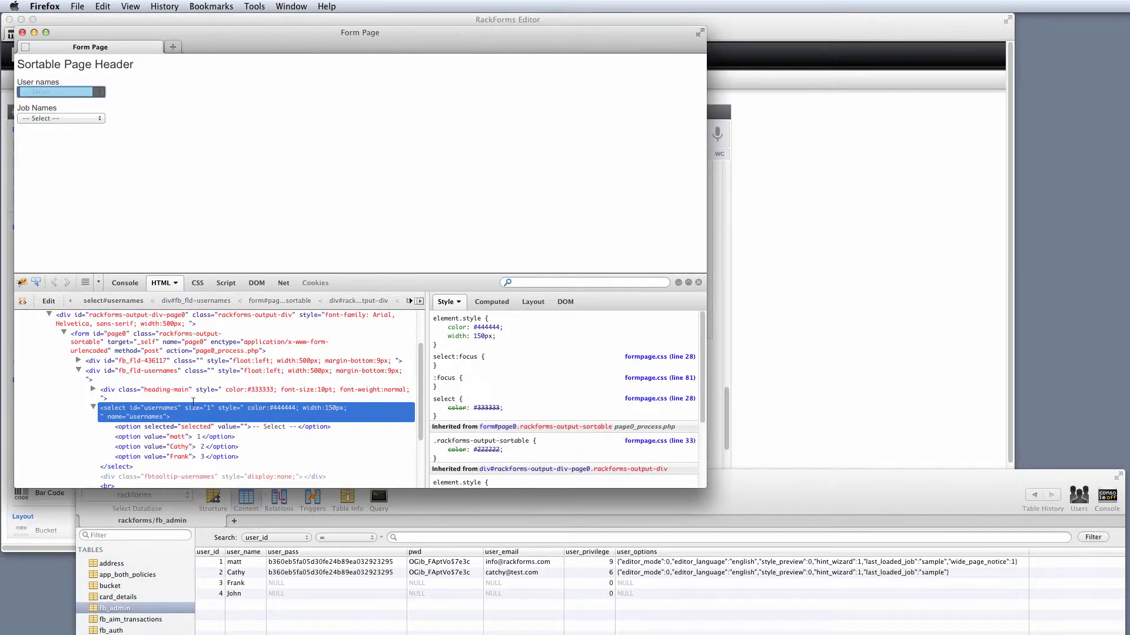
click(176, 437)
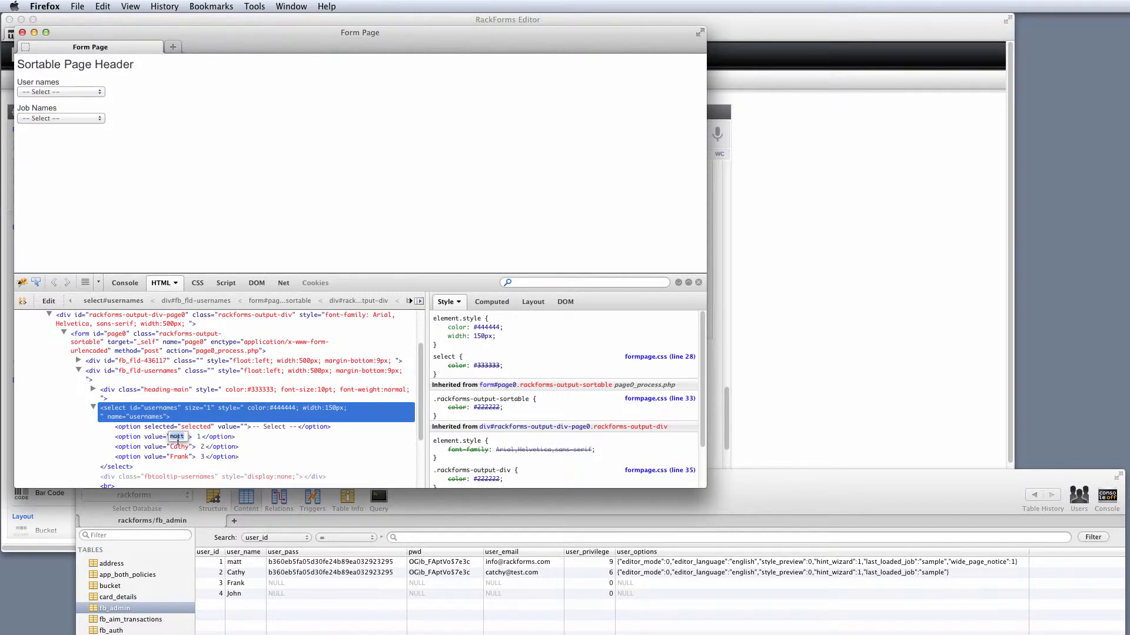
click(22, 33)
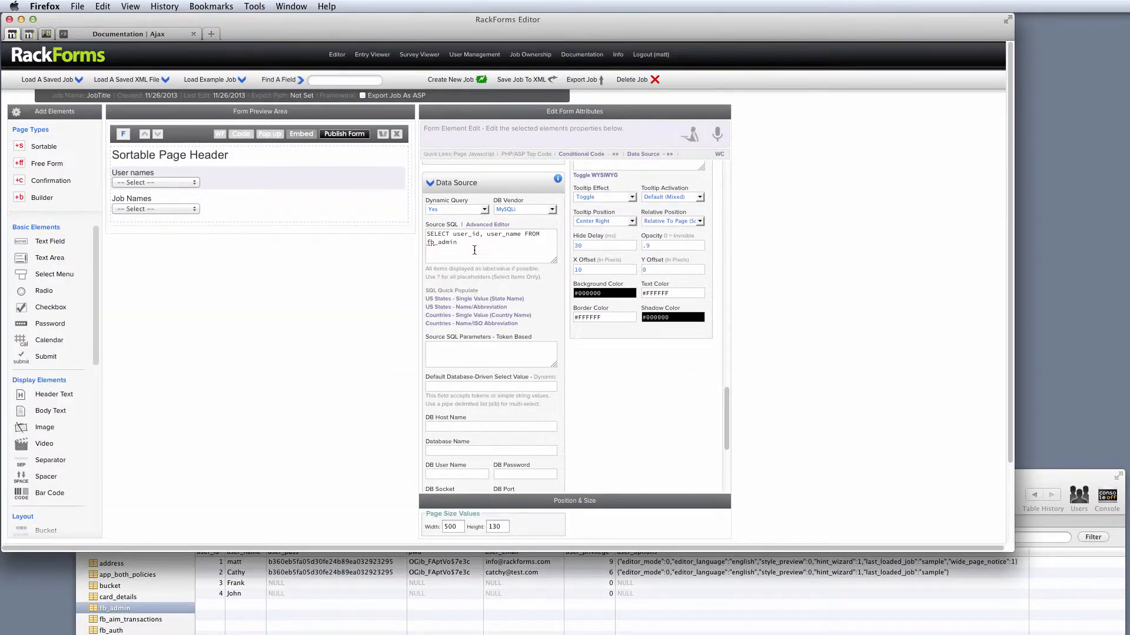
Review the User names field's Source SQL, then republish the form and check the User names list for the added record
drag(443, 229, 425, 227)
drag(483, 269, 513, 267)
click(466, 260)
drag(452, 236, 478, 235)
click(344, 134)
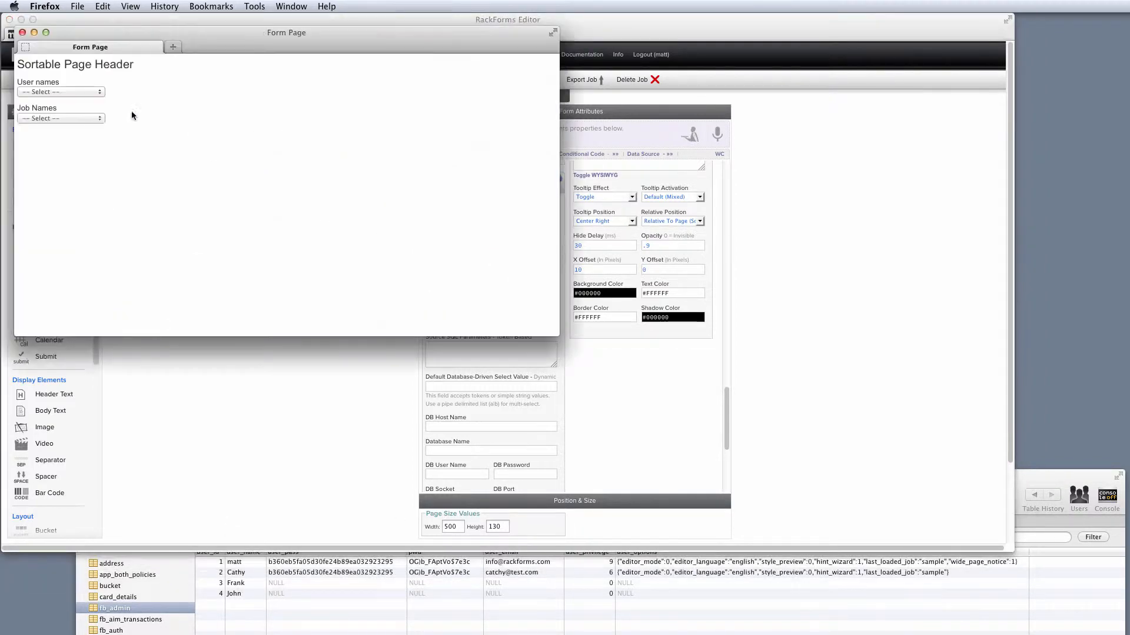
click(89, 92)
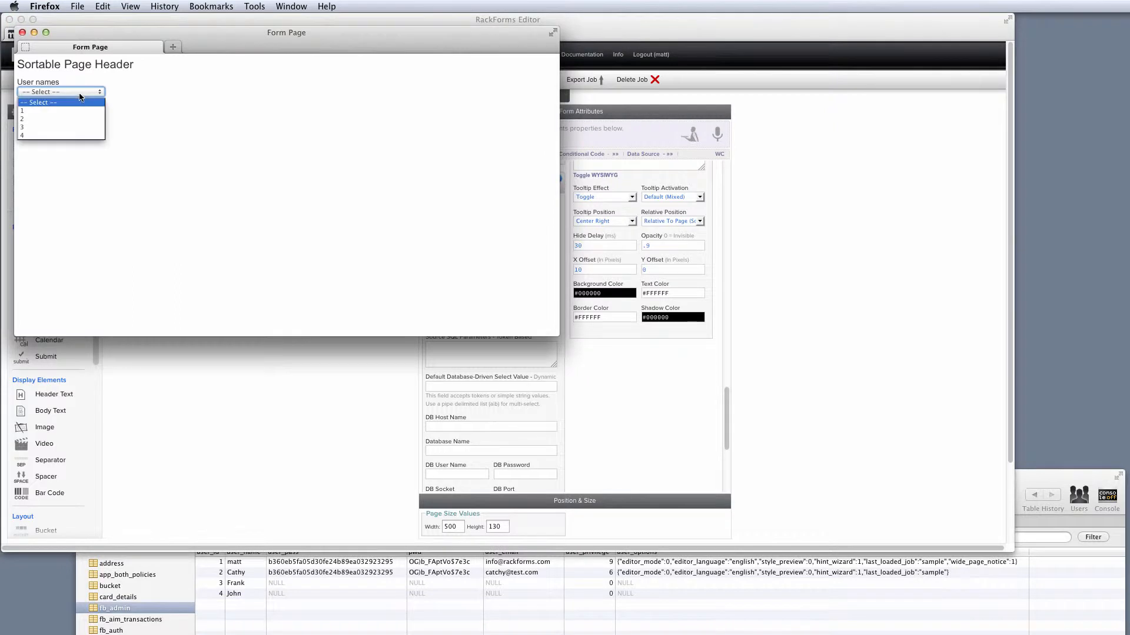
click(22, 33)
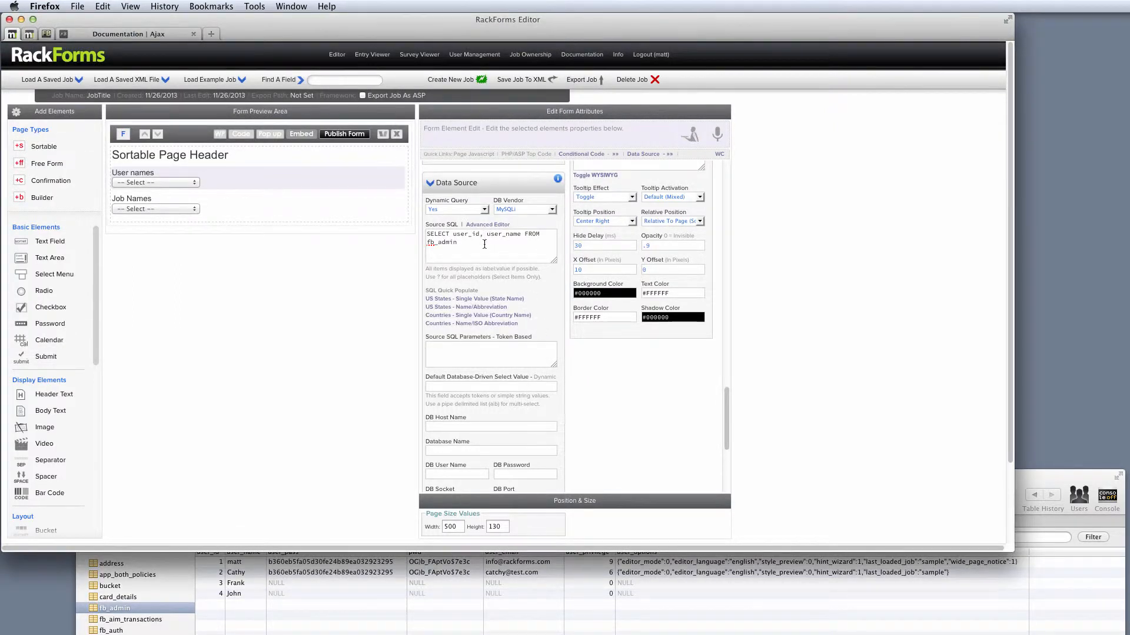
Reorder the Source SQL columns so user_name comes before user_id, and republish the form to check the User names list
drag(479, 234, 455, 237)
key(super+c)
key(BackSpace)
key(Delete)
key(Delete)
text(,)
key(super+v)
click(349, 142)
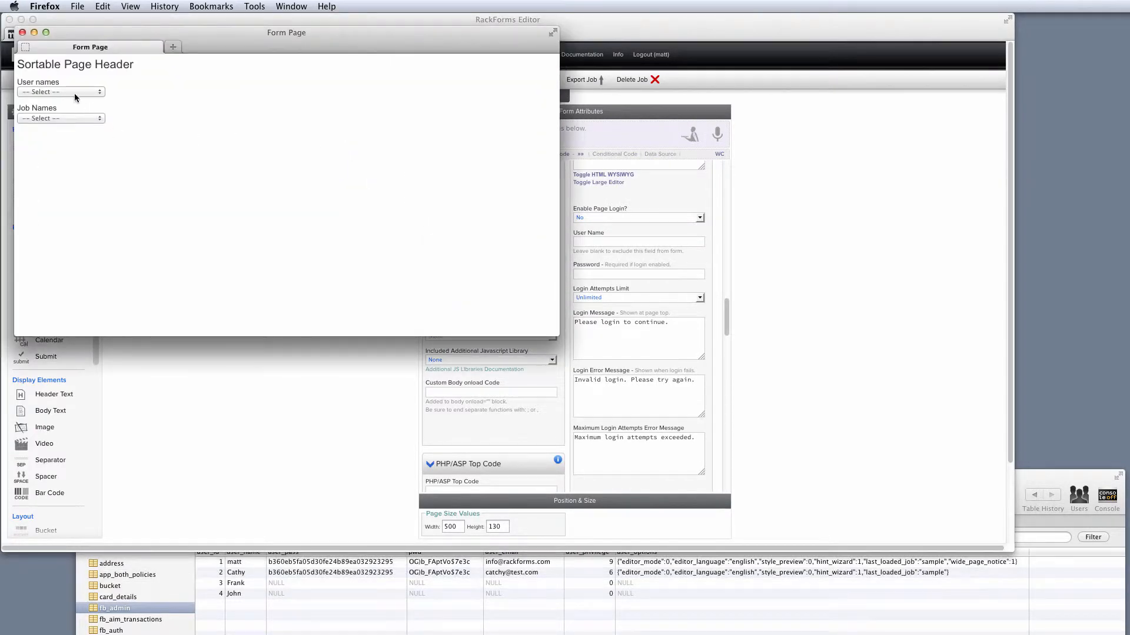
click(74, 92)
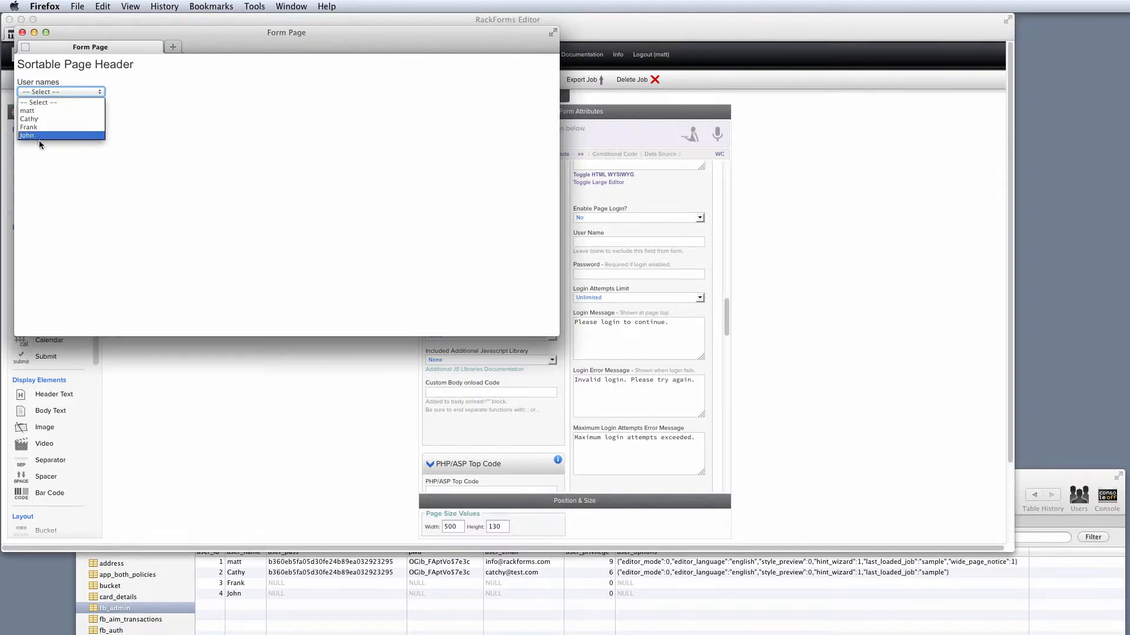
Inspect the User names menu in the published form's HTML, examine its option values, and close the form window
click(142, 109)
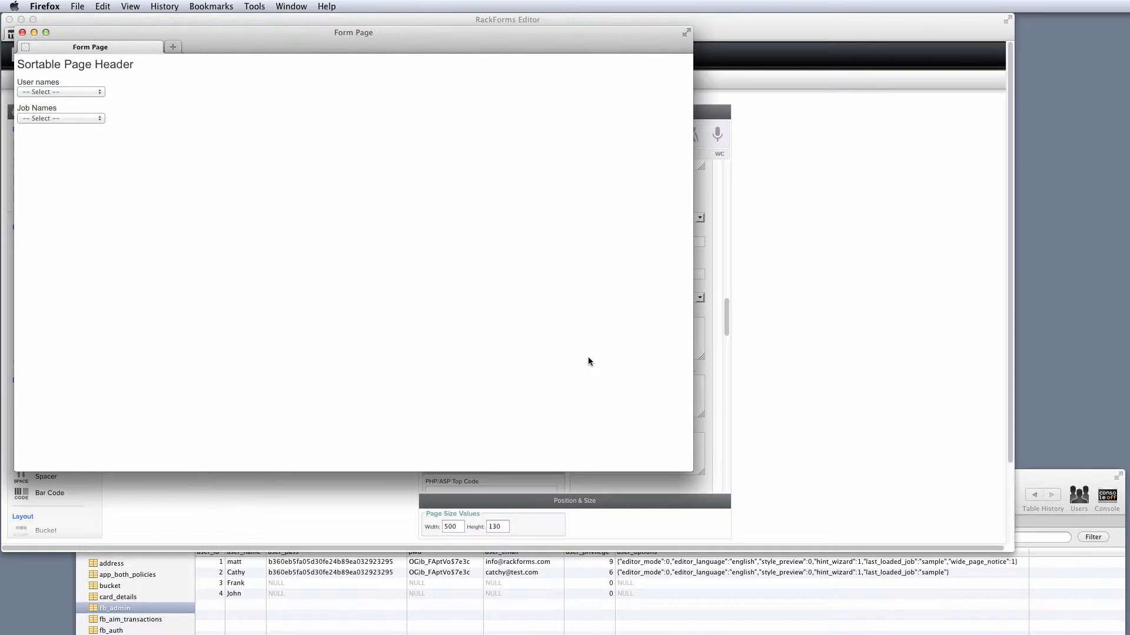
key(F12)
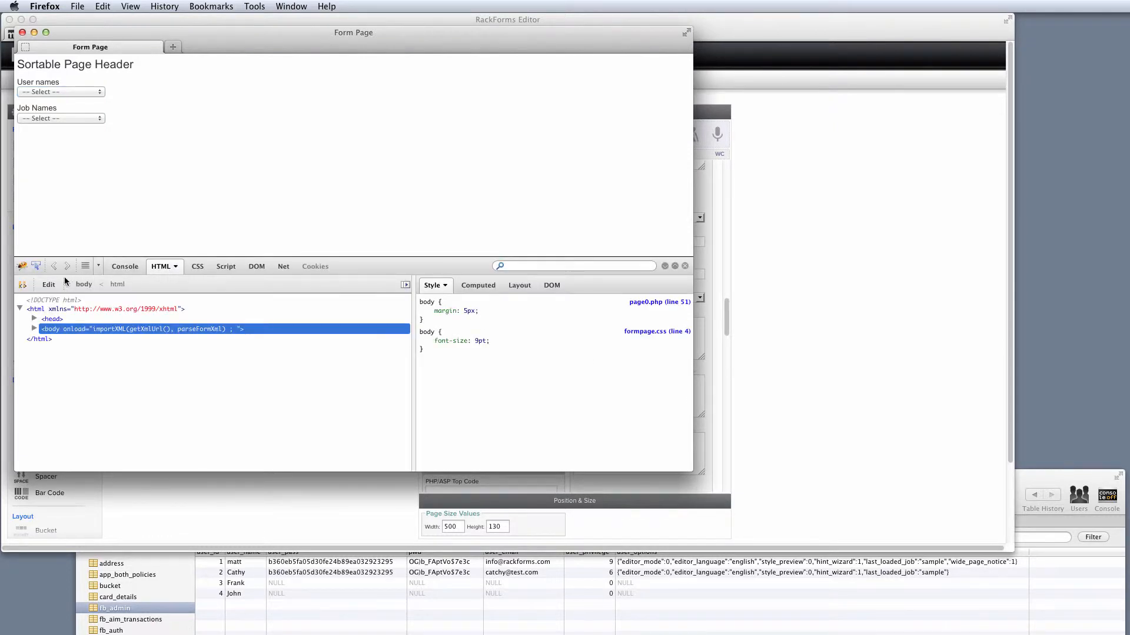
click(36, 266)
click(58, 92)
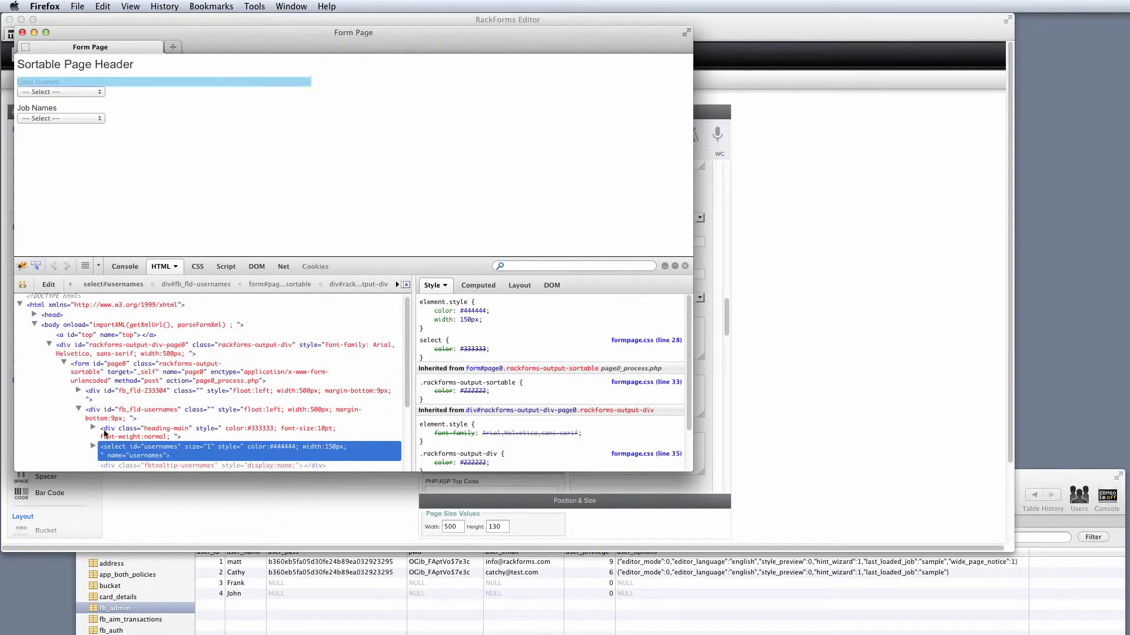
click(93, 451)
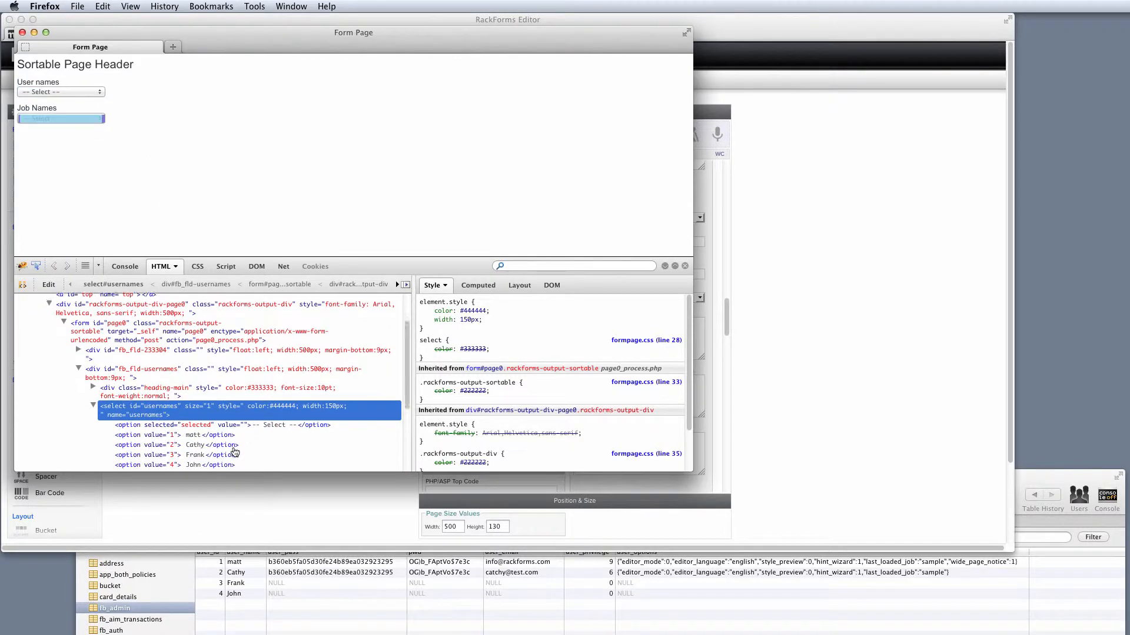
click(22, 32)
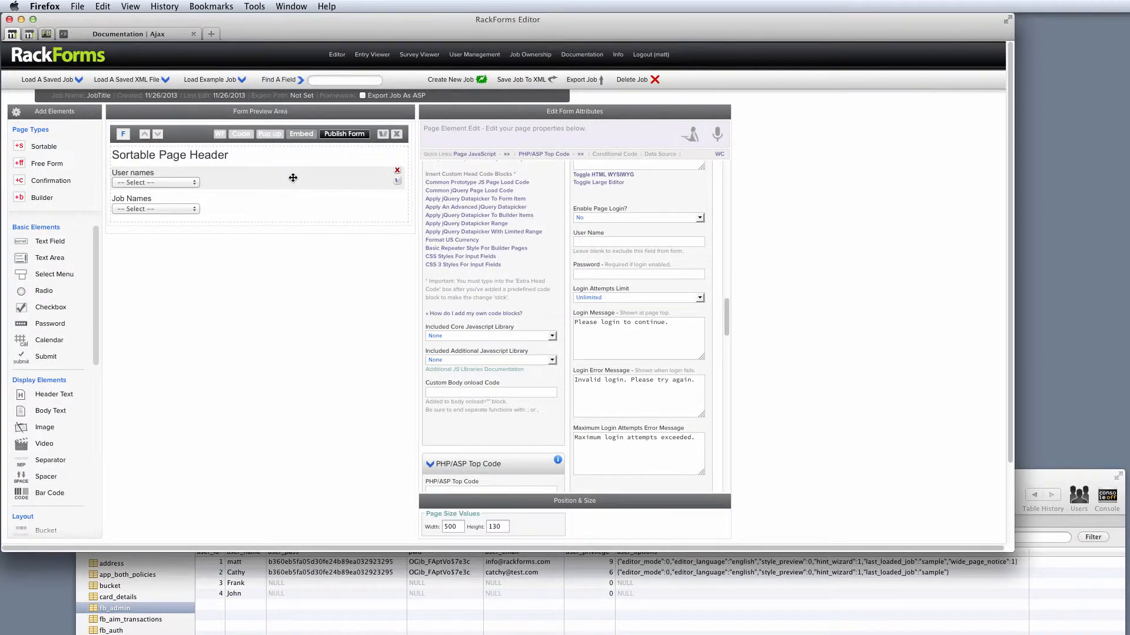
Add an AJAX element below the Job Names field and review its default SQL Code
click(246, 204)
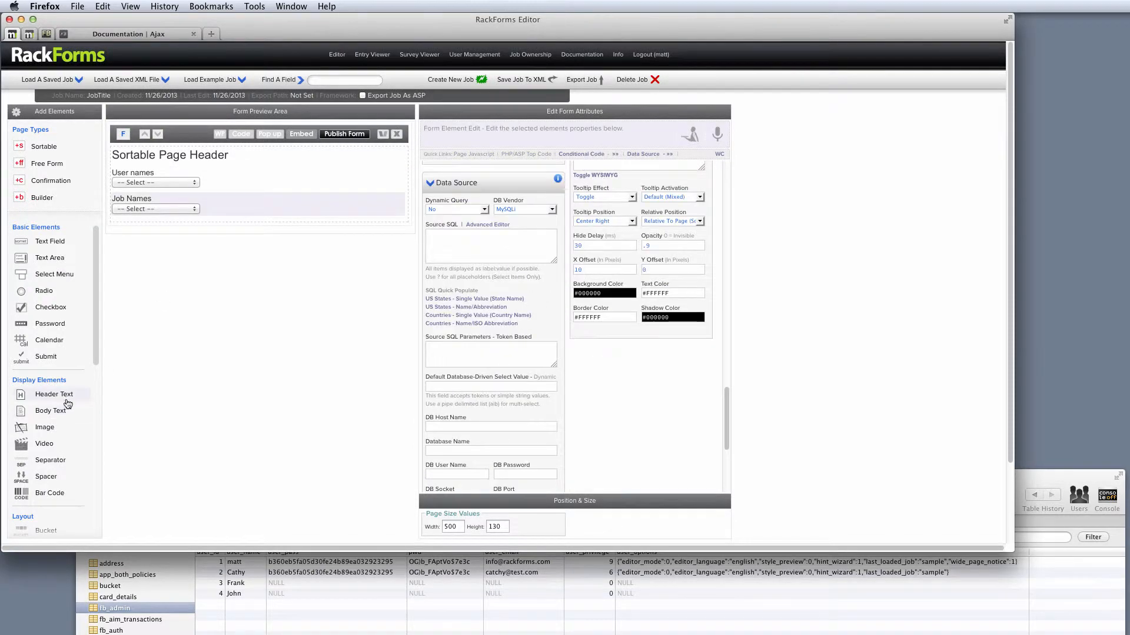
scroll(59, 409, down, 3)
scroll(59, 409, down, 2)
click(43, 462)
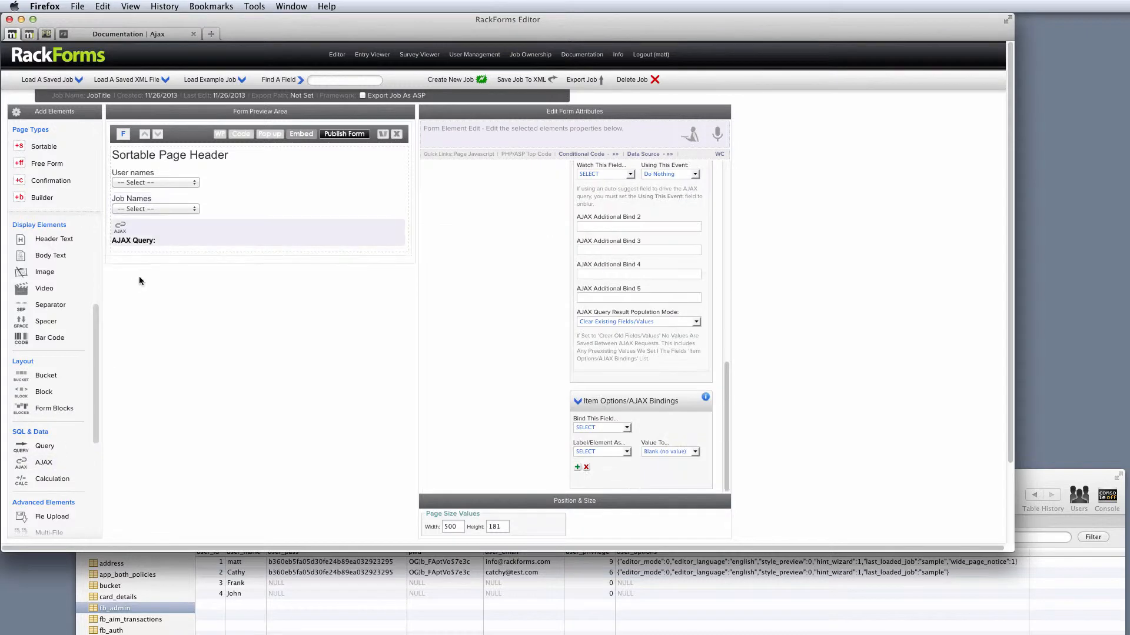
drag(730, 429, 729, 188)
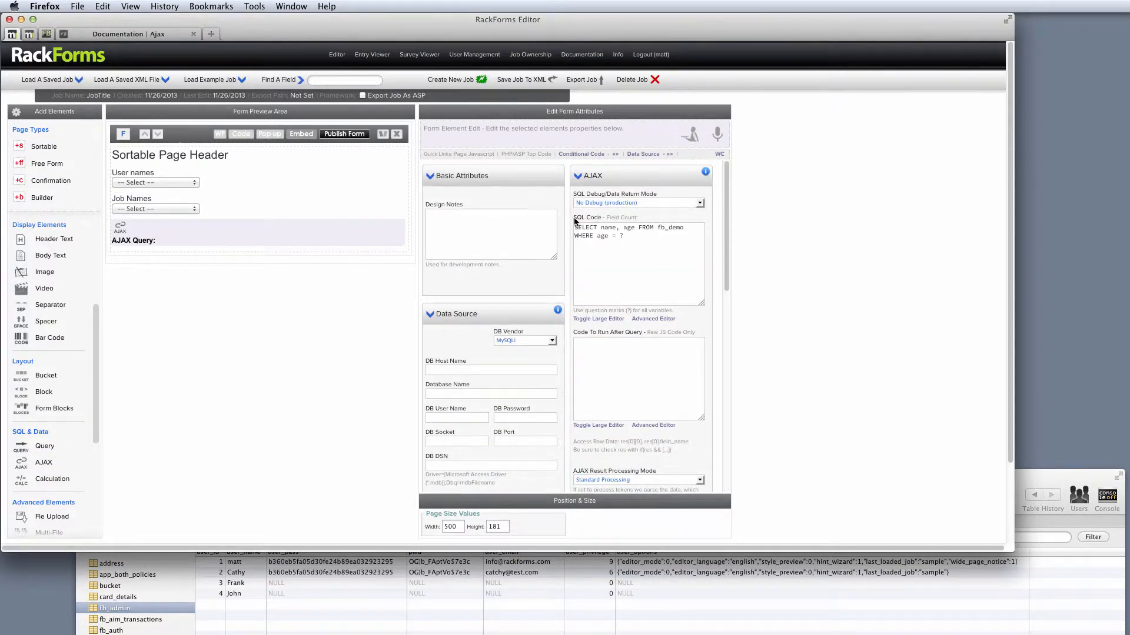
drag(573, 218, 499, 205)
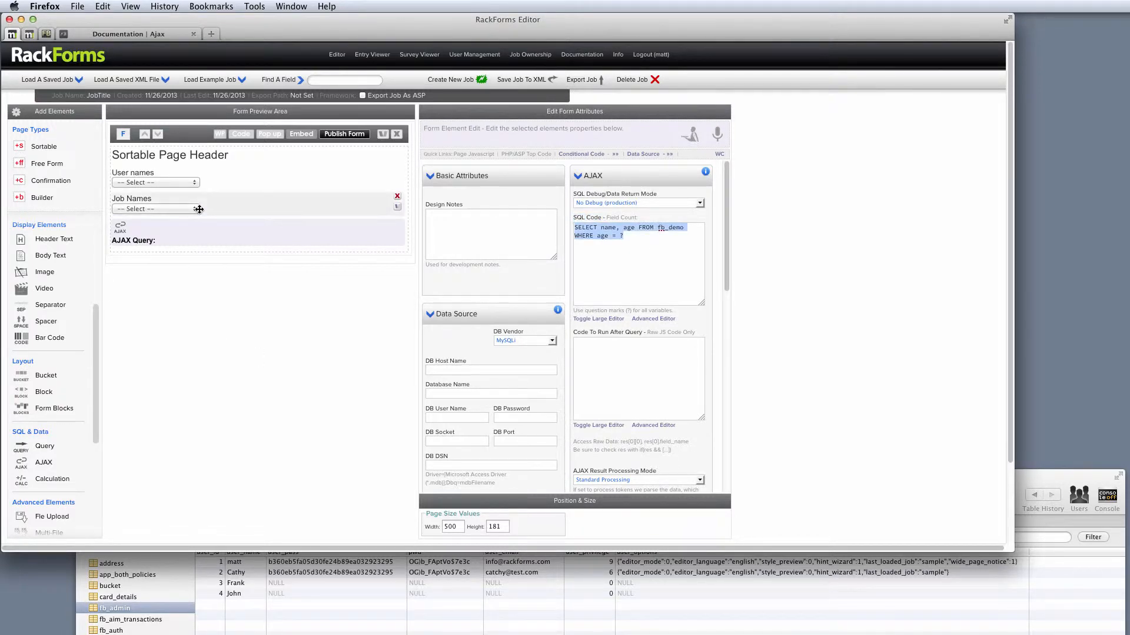
Switch to Sequel Pro and examine the columns and records of the fb_jobs table
click(410, 591)
drag(436, 485, 439, 299)
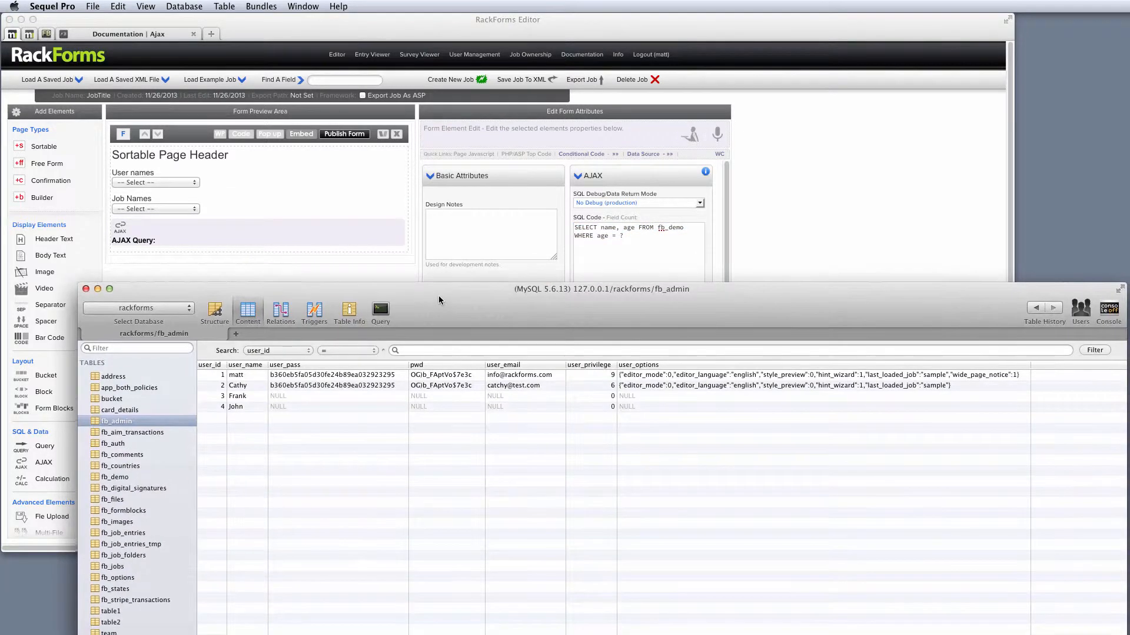
click(119, 568)
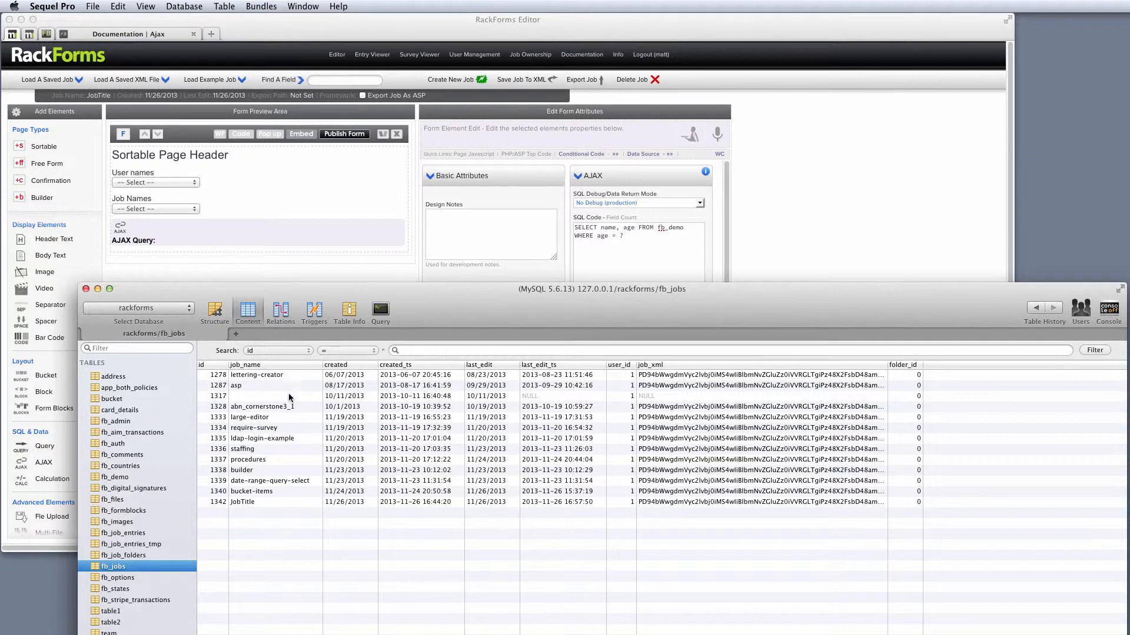
drag(428, 299, 443, 502)
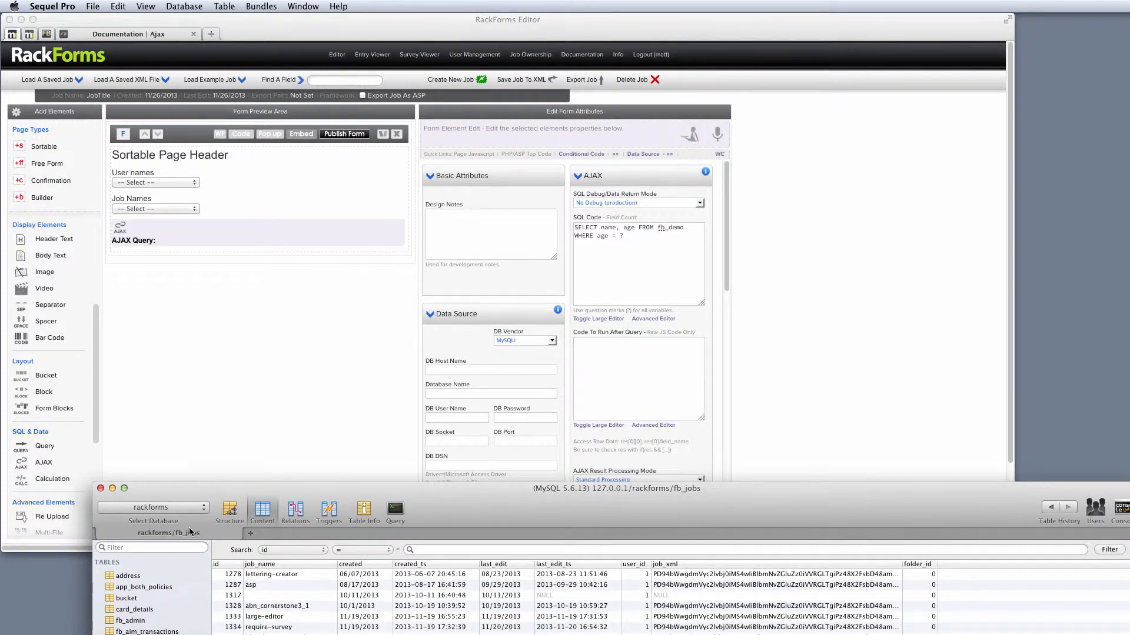
Return to the RackForms editor and change the start of the AJAX element's SQL Code to SELECT job_name FROM fb_jobs
triple_click(662, 260)
drag(601, 228, 637, 229)
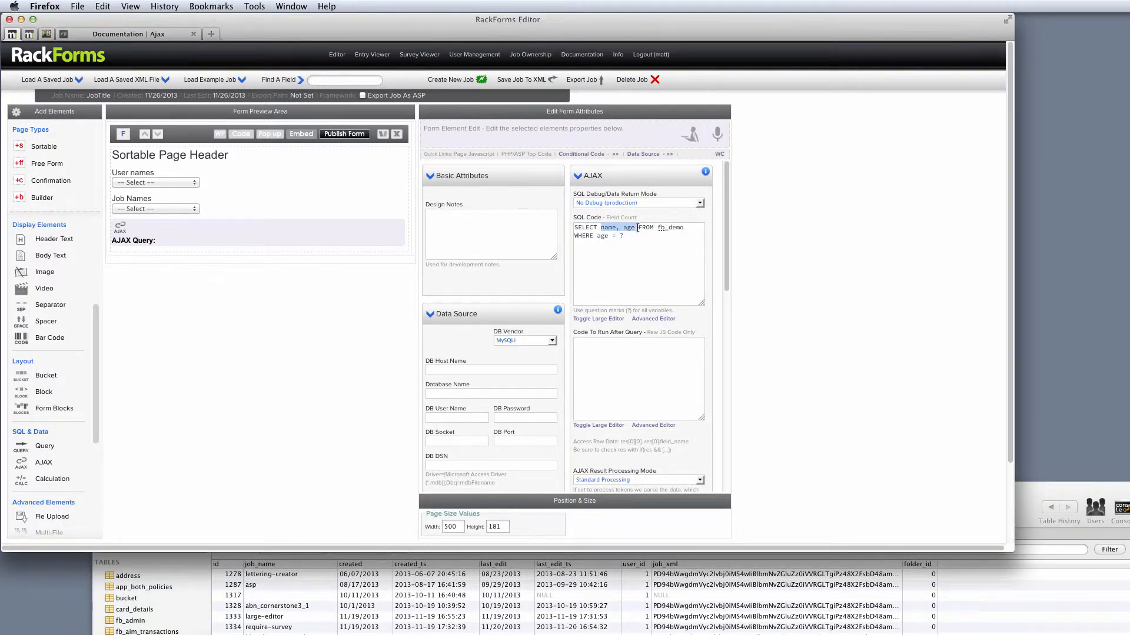
text(job_name)
key(Delete)
key(Delete)
key(Delete)
key(Delete)
key(Delete)
key(Delete)
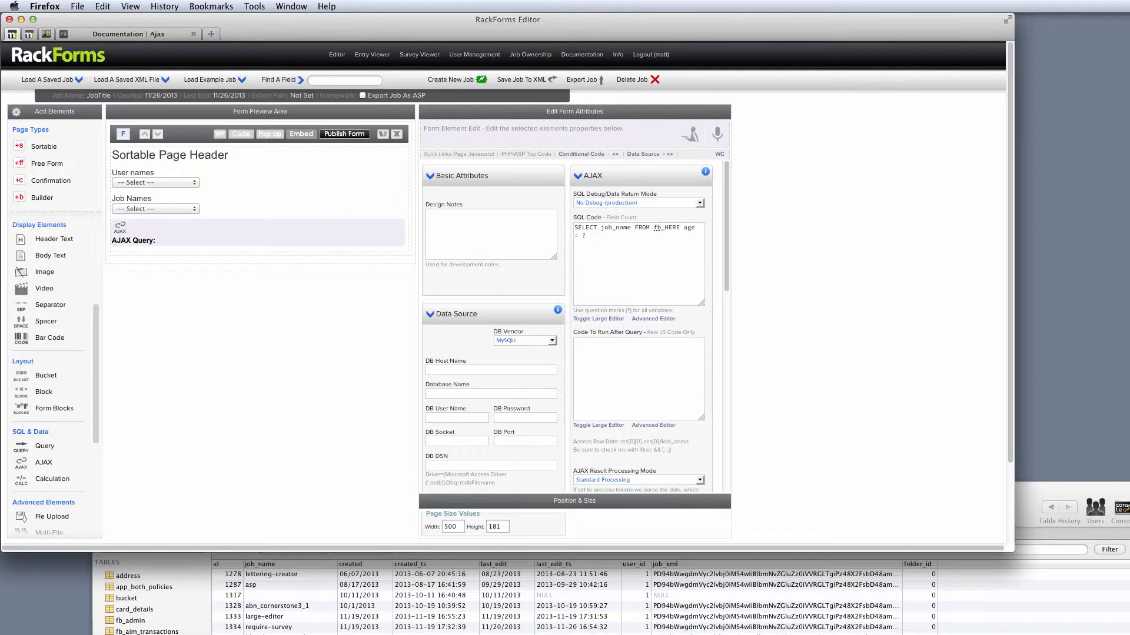
text(W)
key(Left)
text(fb_jobs)
drag(683, 227, 553, 227)
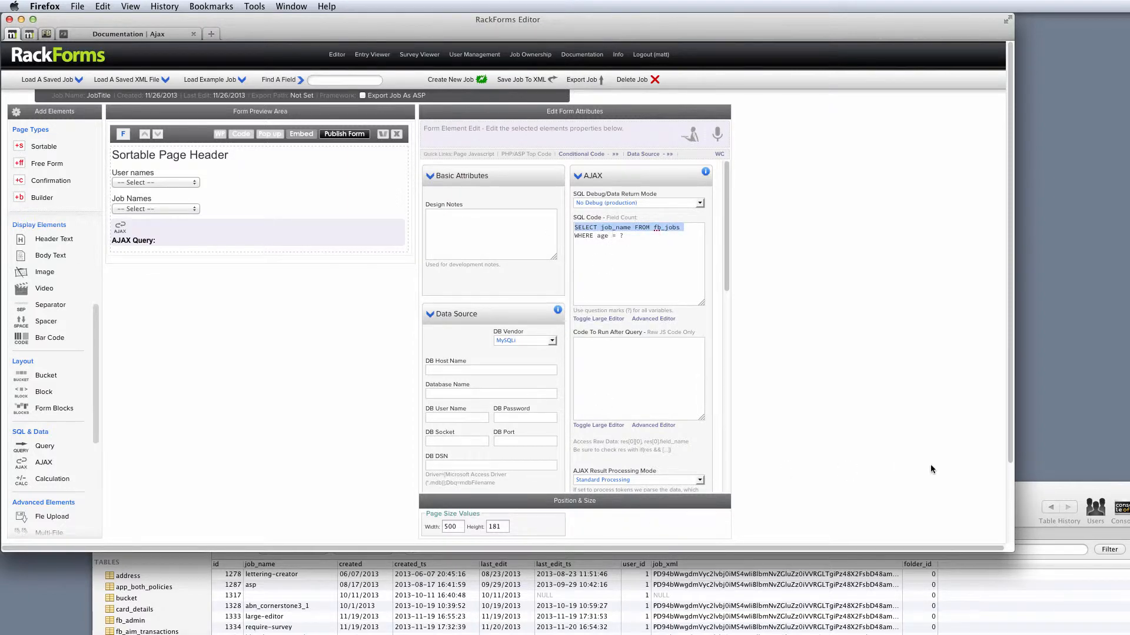
Check the user_id column in the fb_jobs table and set the query's WHERE column to user_id
click(1016, 489)
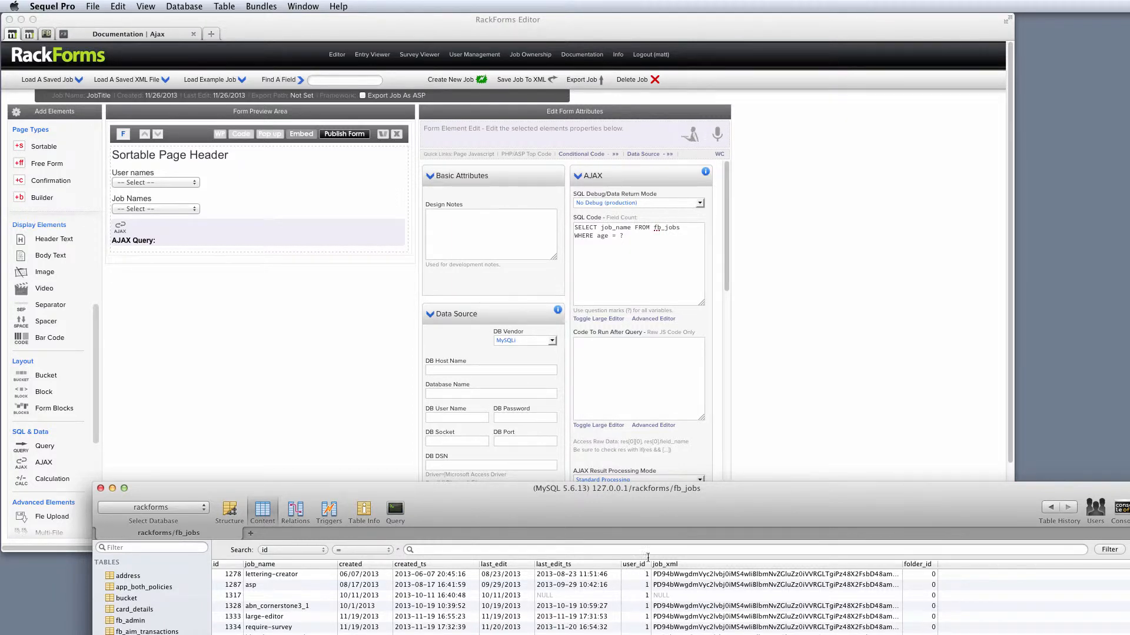
click(609, 273)
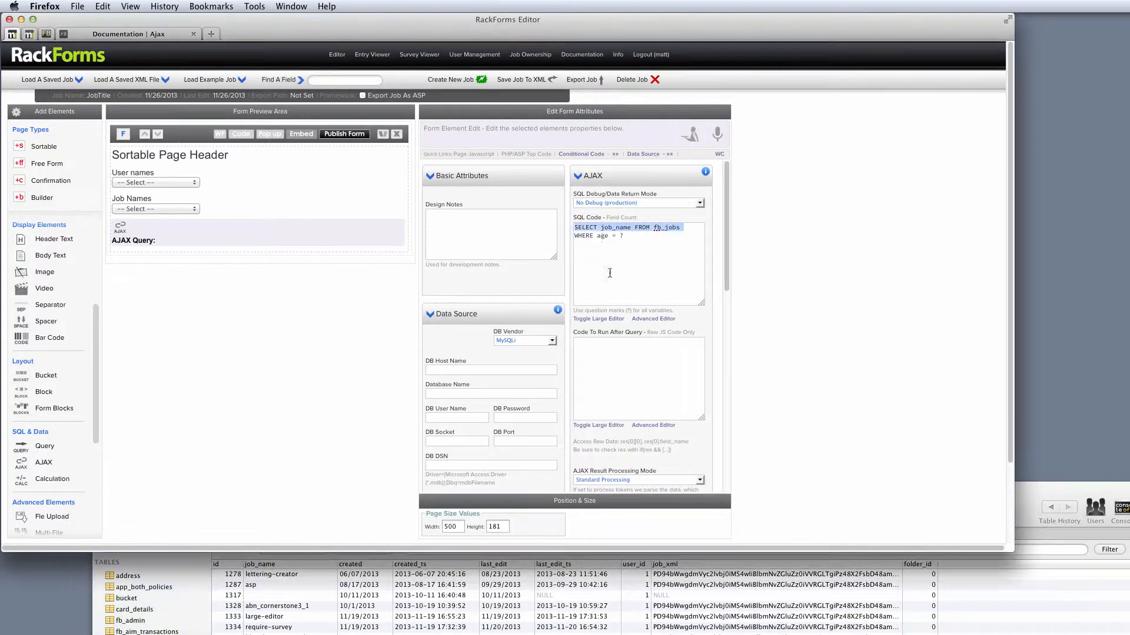
double_click(603, 236)
text(user)
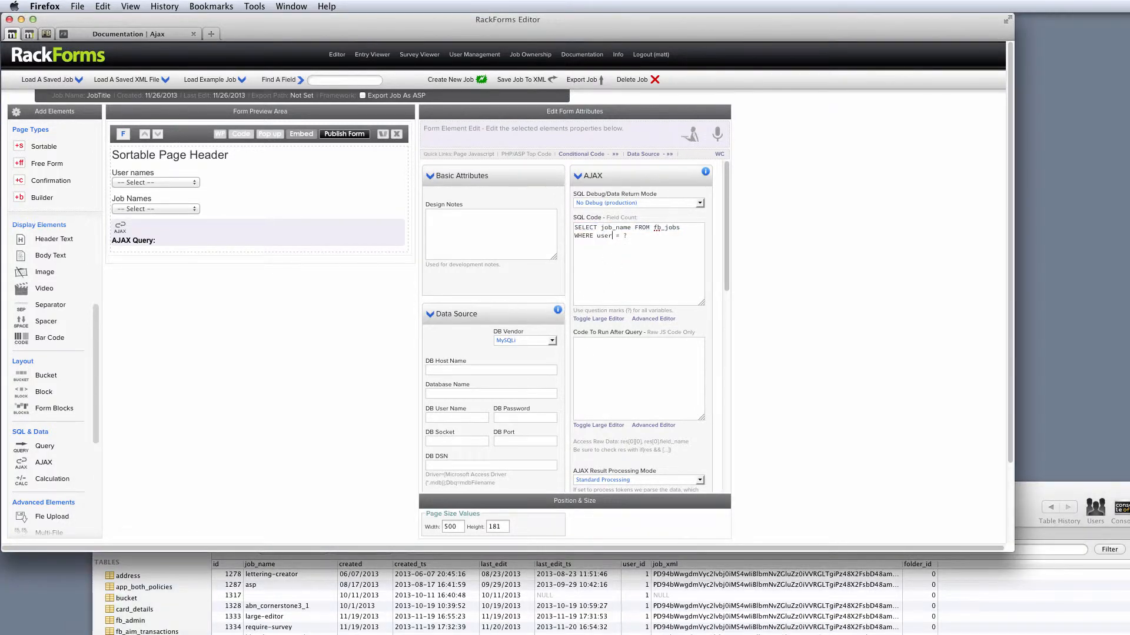
text(_id)
Replace the query's ? placeholder with the test value 1 and copy the whole SQL statement
double_click(636, 236)
click(1022, 491)
click(675, 238)
click(643, 236)
key(super+a)
key(super+c)
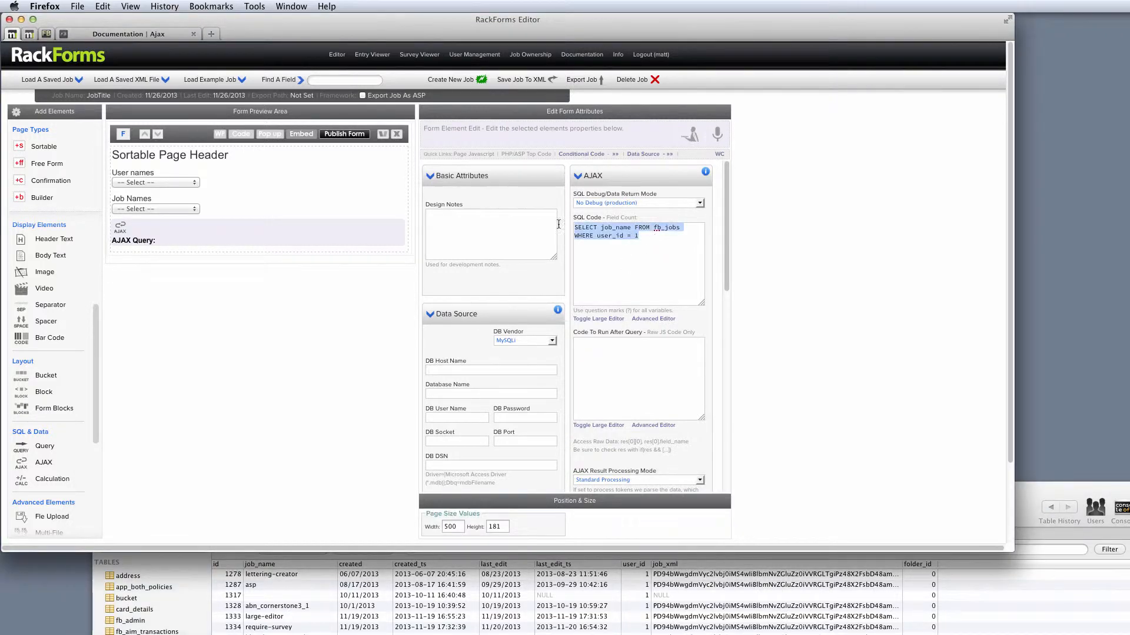
Run the copied query in Sequel Pro, examine the returned job names, and go back to the fb_jobs table content
click(1030, 499)
drag(1030, 500, 997, 285)
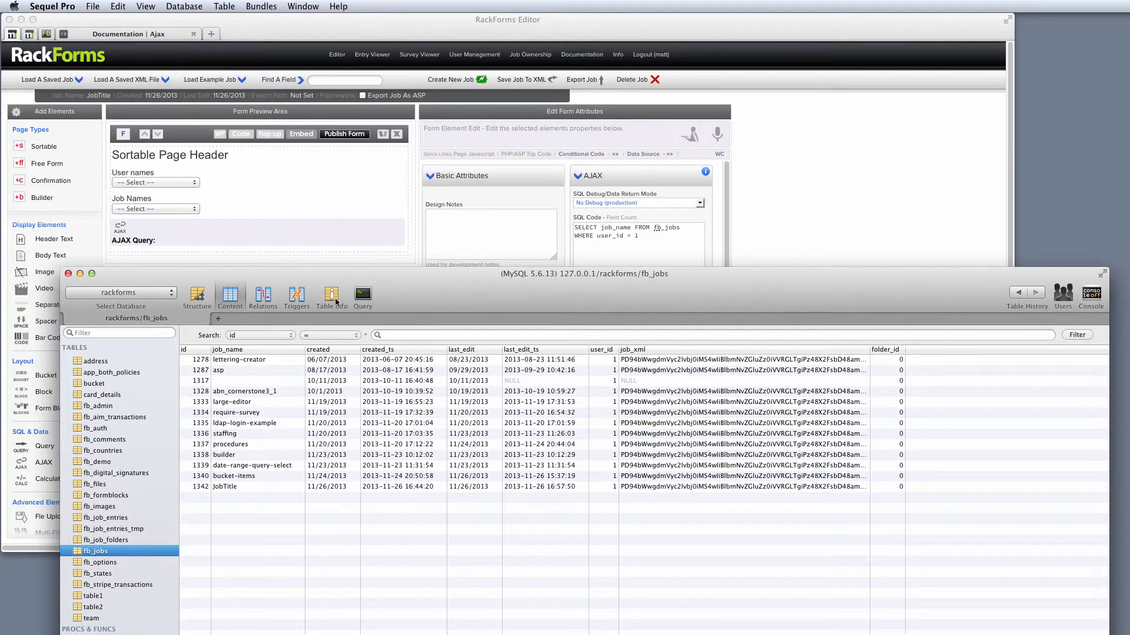
click(362, 297)
key(super+v)
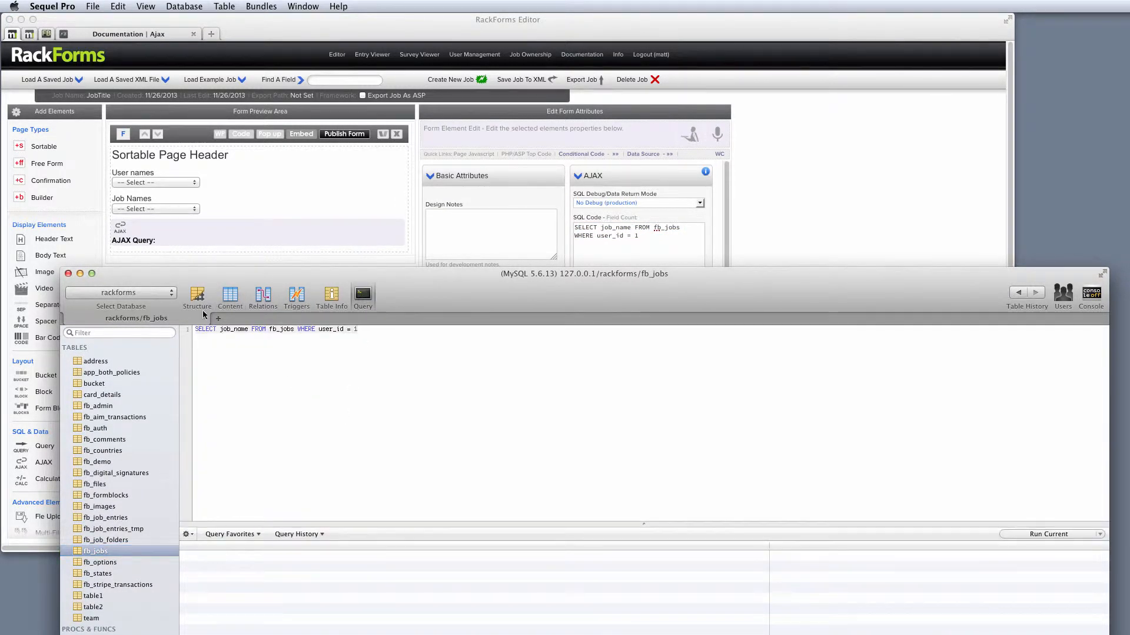
key(super+r)
drag(432, 304, 519, 160)
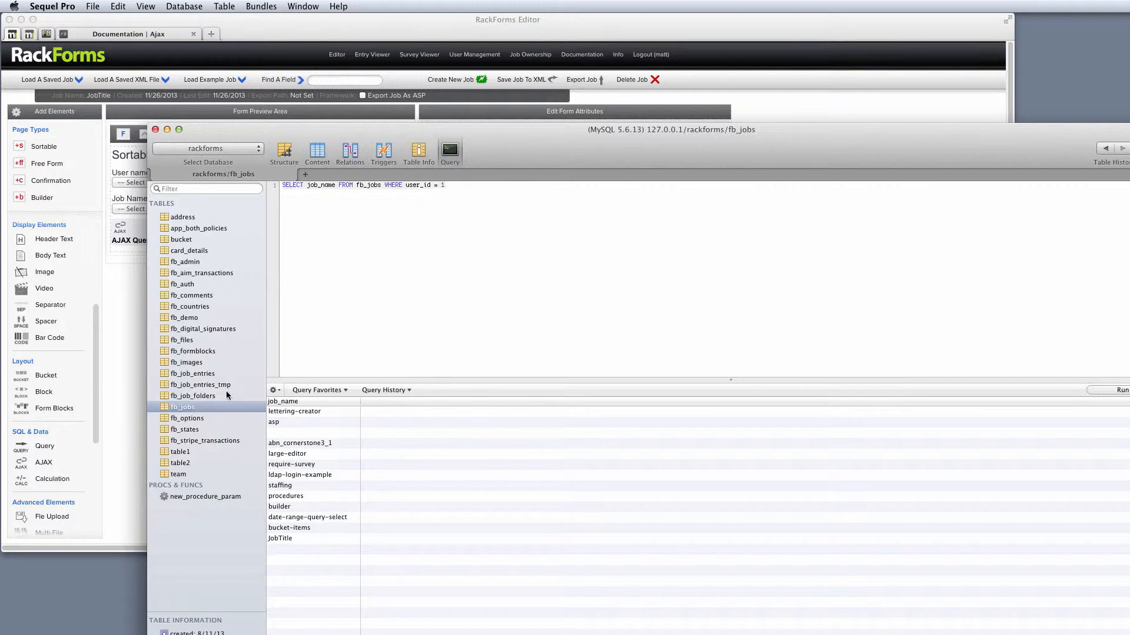
click(319, 152)
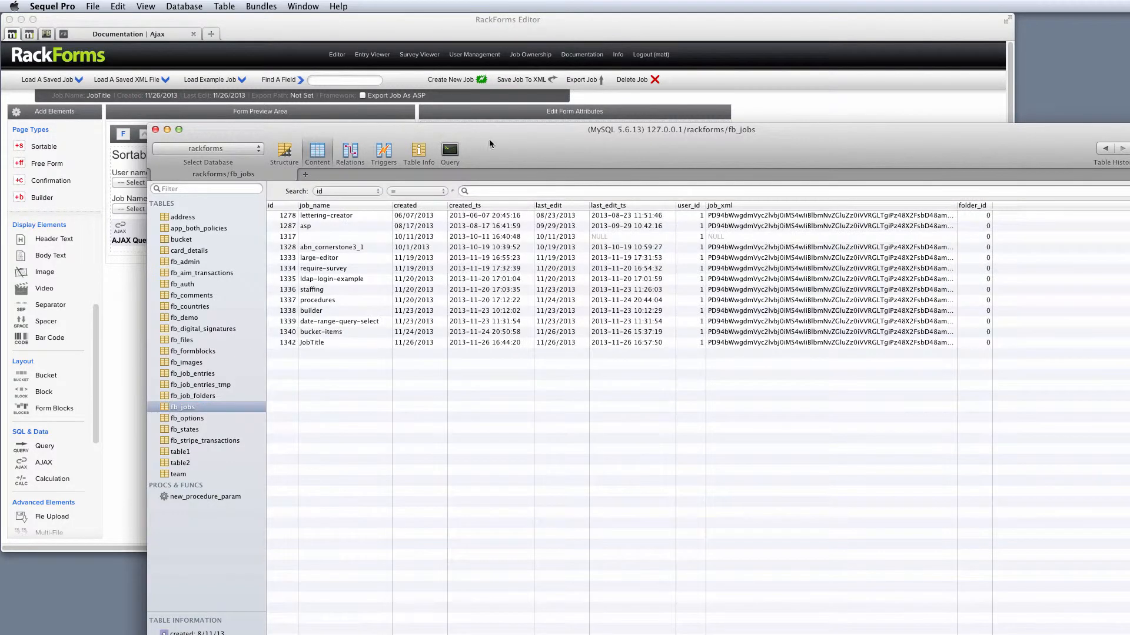
drag(552, 139, 494, 520)
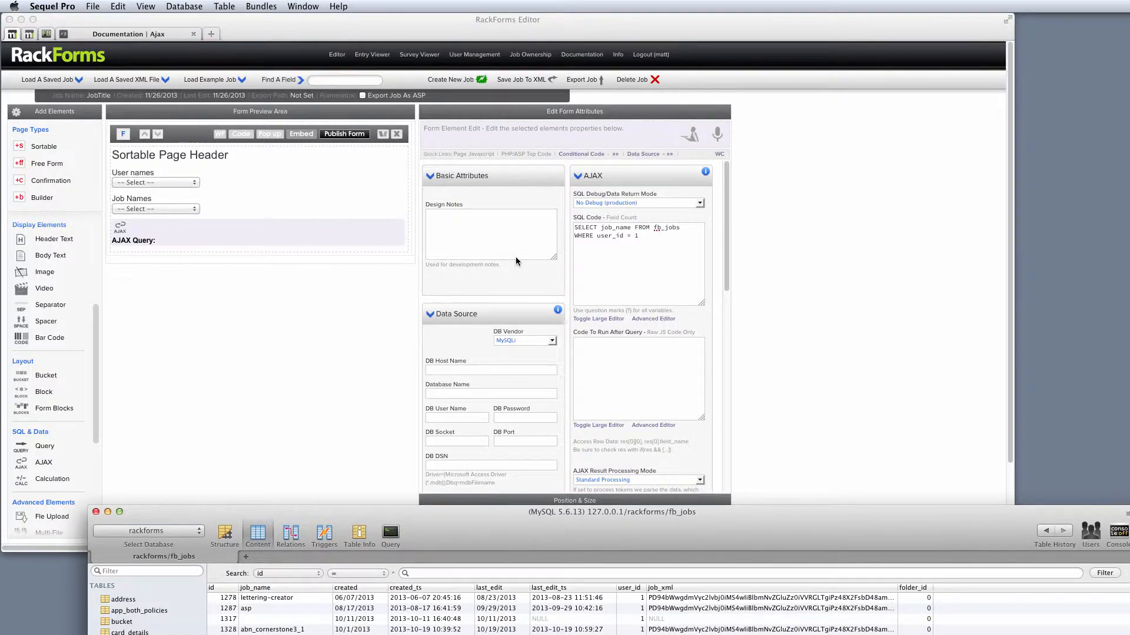
Return to the AJAX element in the RackForms editor and restore the ? placeholder so the condition reads user_id = ?
click(208, 185)
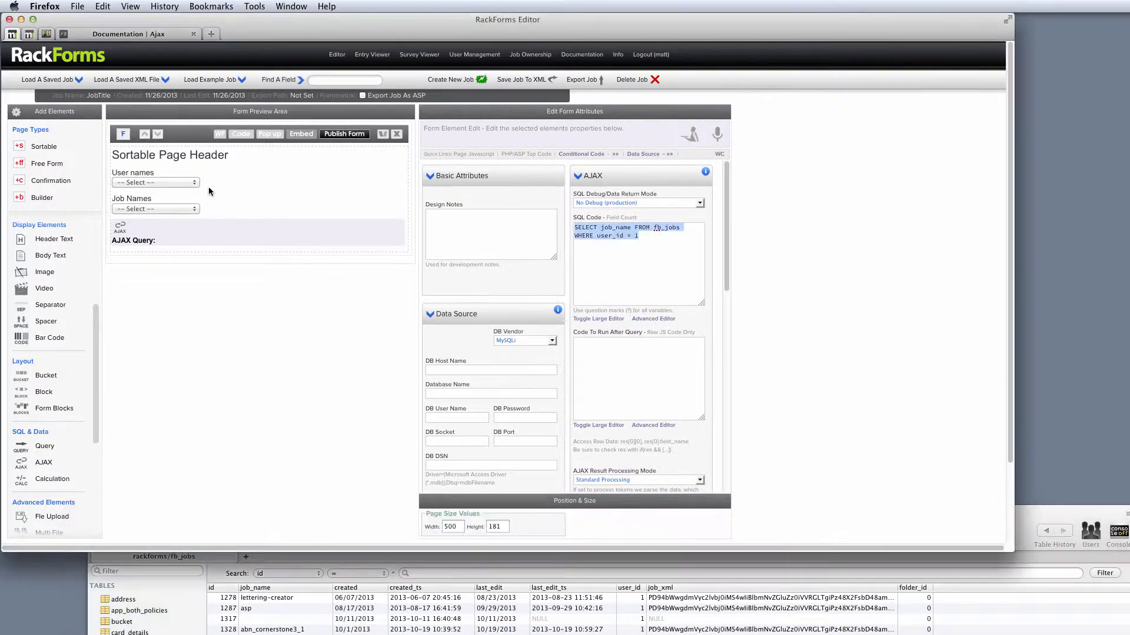
click(208, 184)
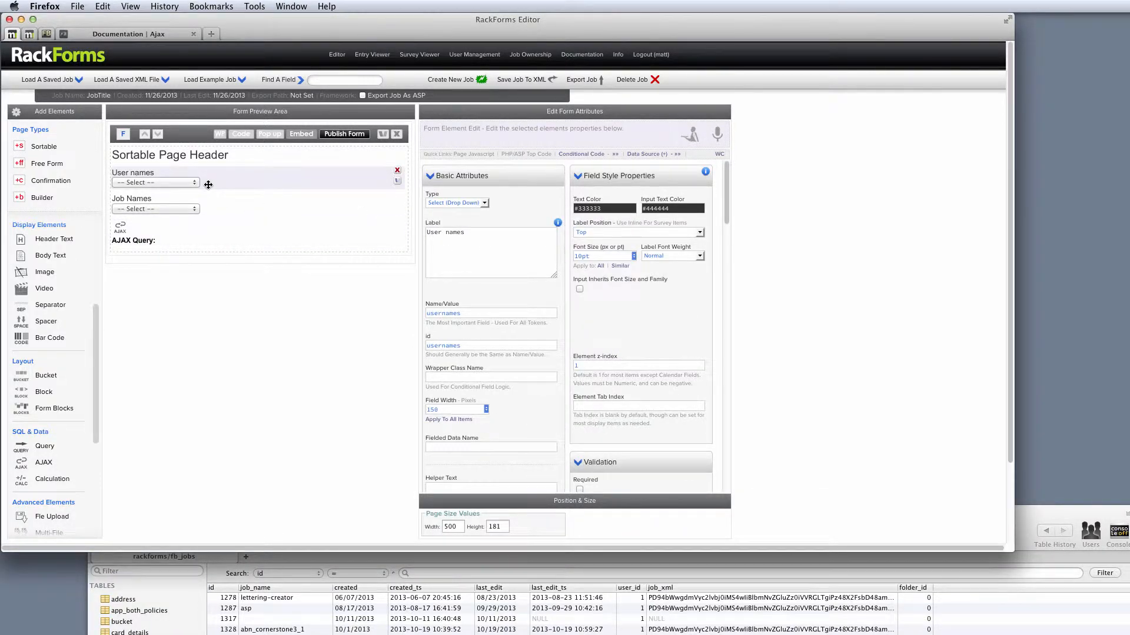
click(163, 226)
click(680, 240)
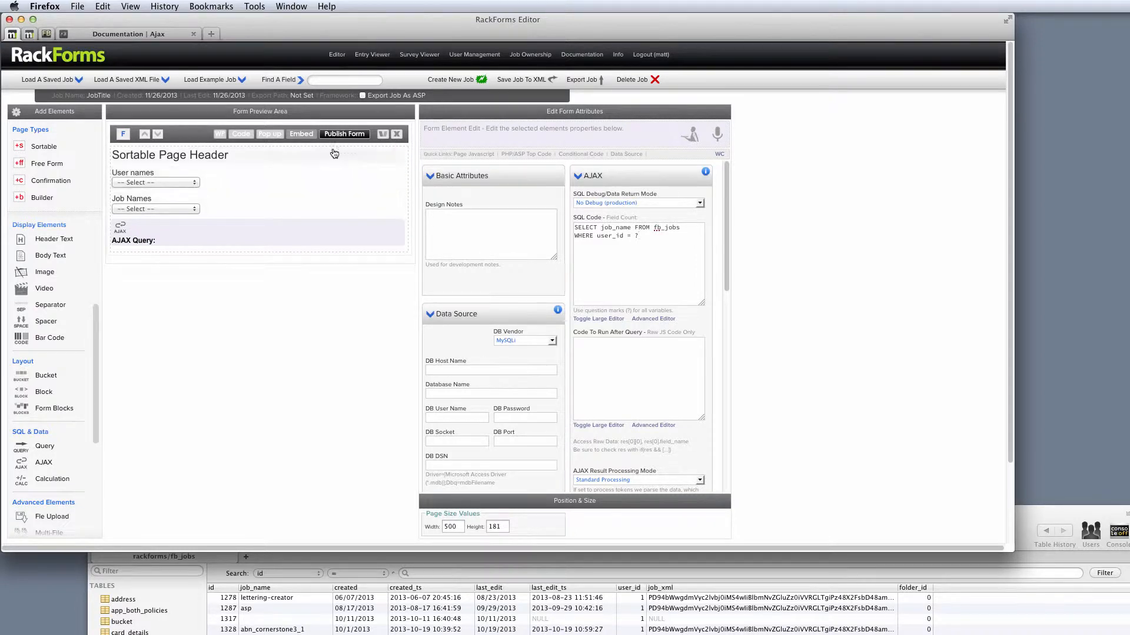
Publish the form, inspect the User names menu's option values in the HTML, and close the form window
click(344, 134)
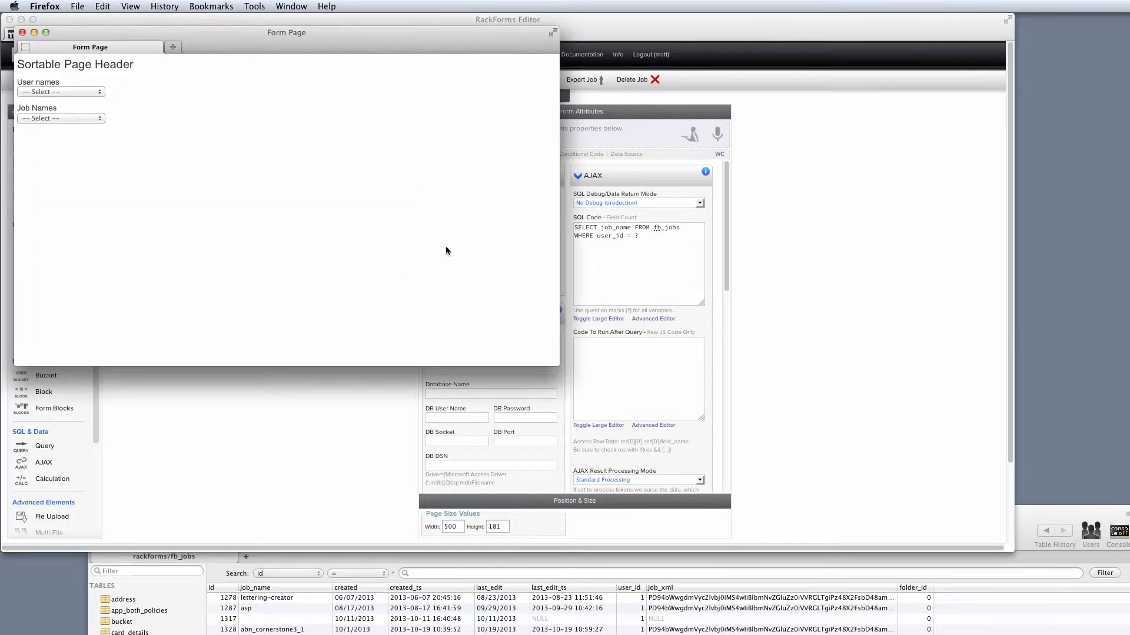
key(F12)
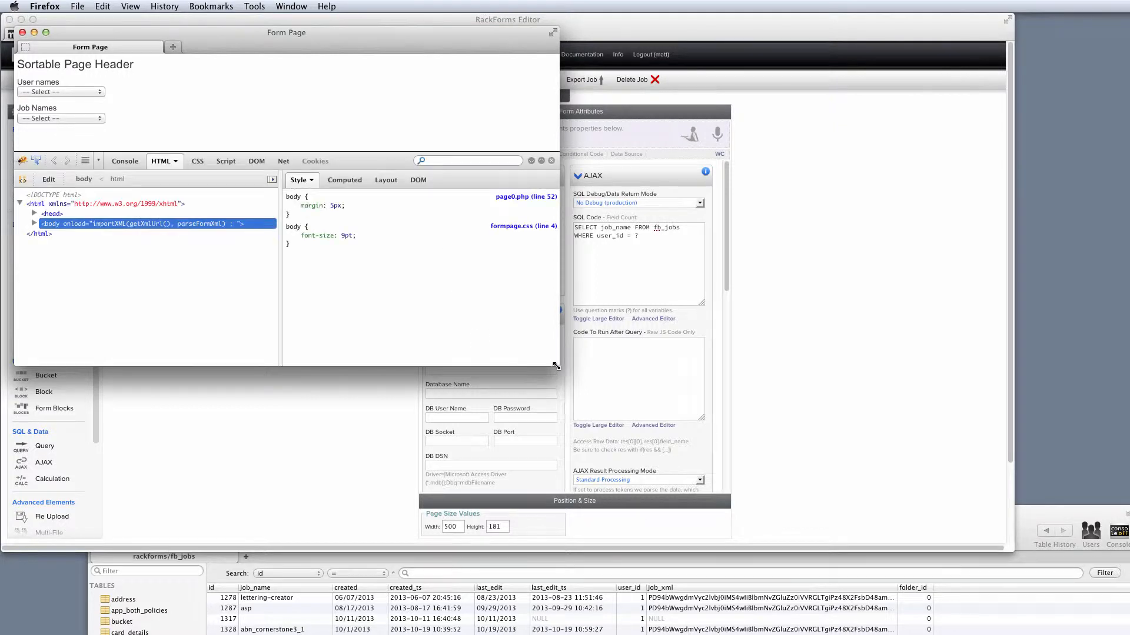
drag(558, 366, 653, 509)
click(36, 300)
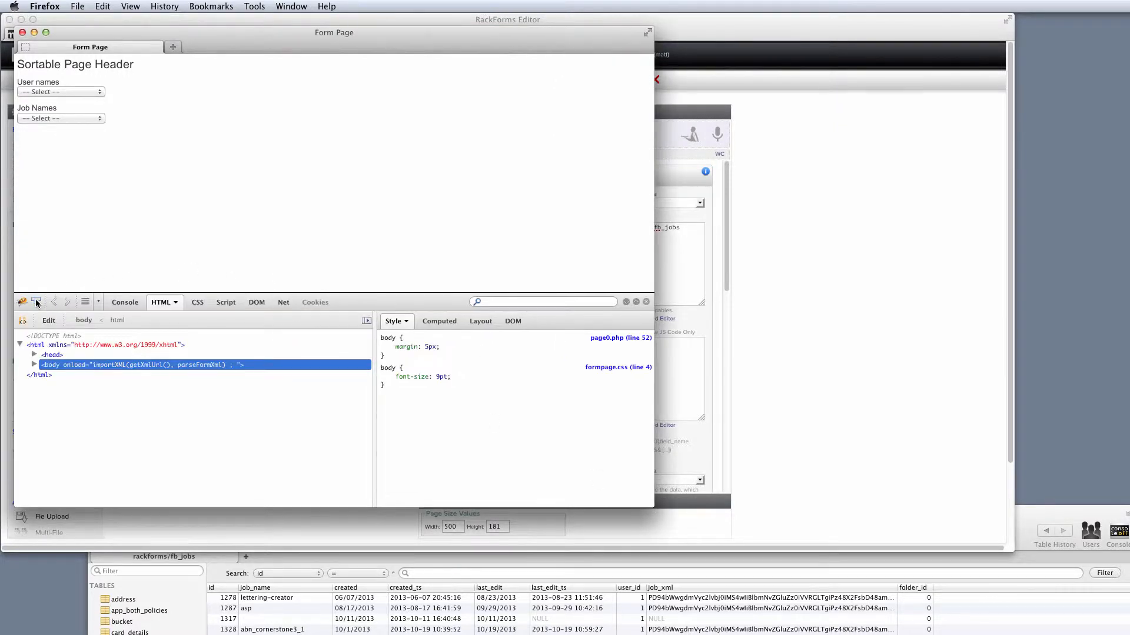
click(82, 93)
click(93, 487)
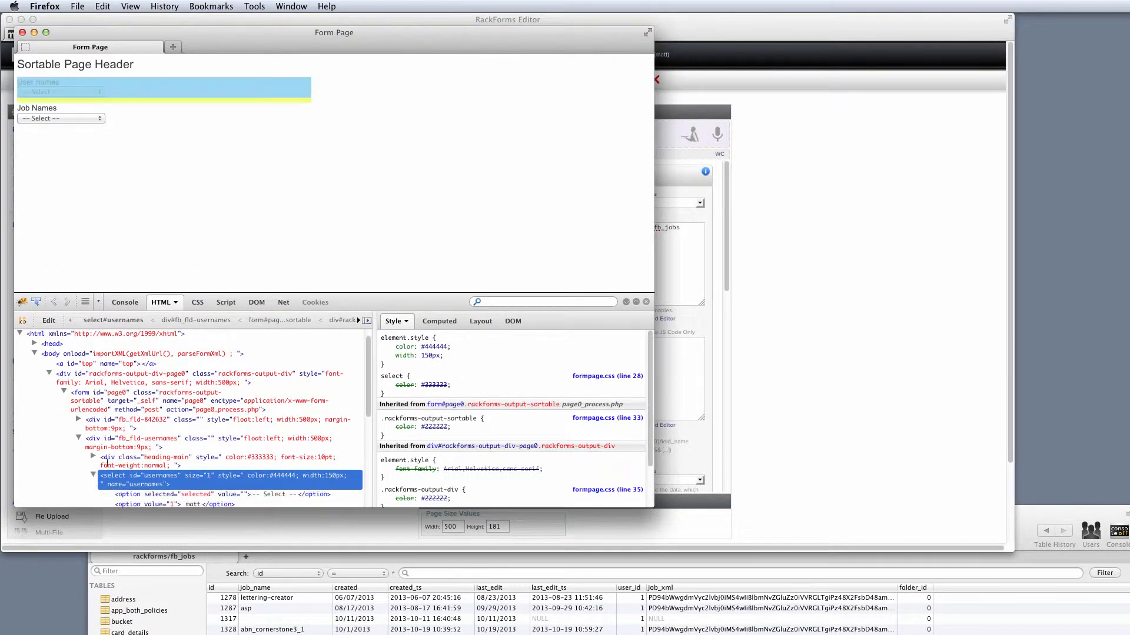
scroll(200, 434, down, 3)
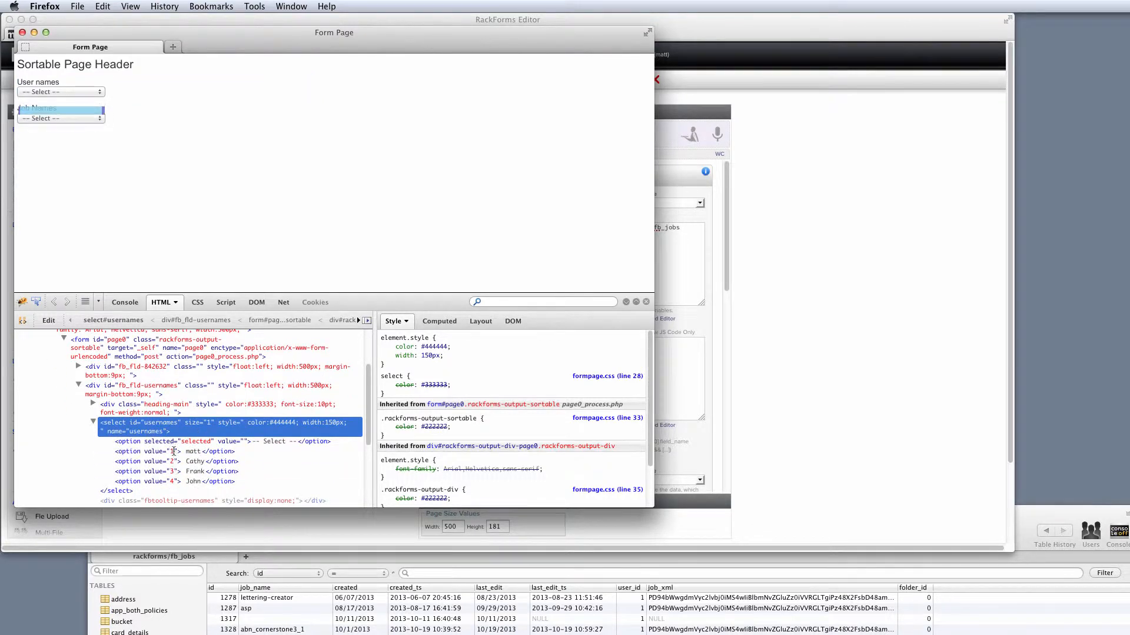
click(22, 32)
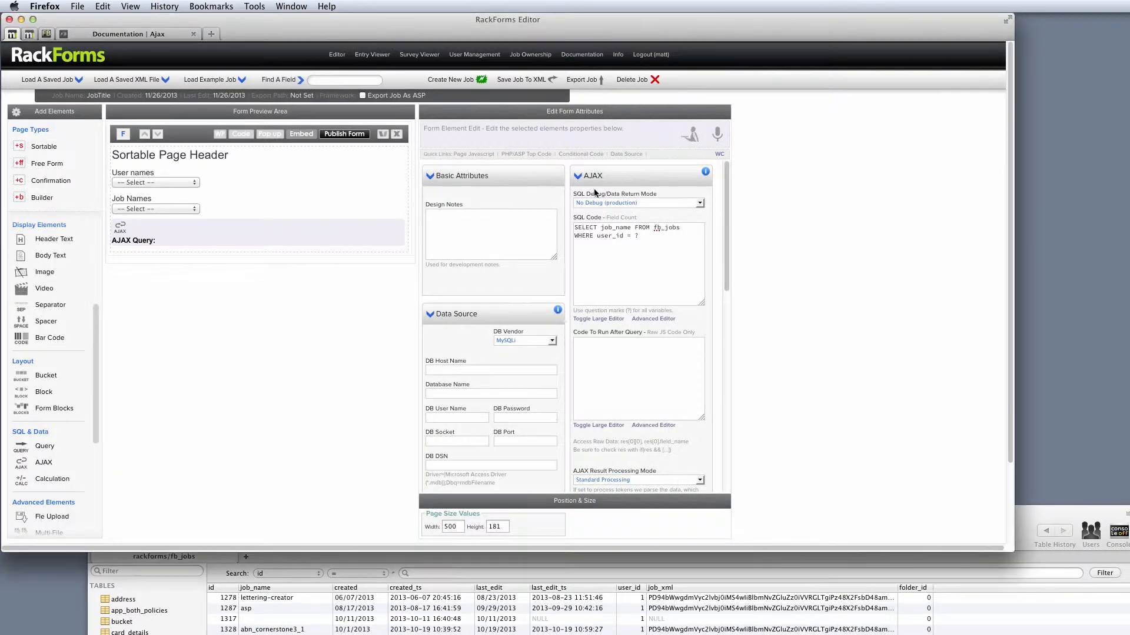
Set the AJAX element's update binding to watch the usernames field
click(622, 236)
double_click(636, 235)
click(643, 236)
double_click(636, 235)
drag(727, 229, 708, 414)
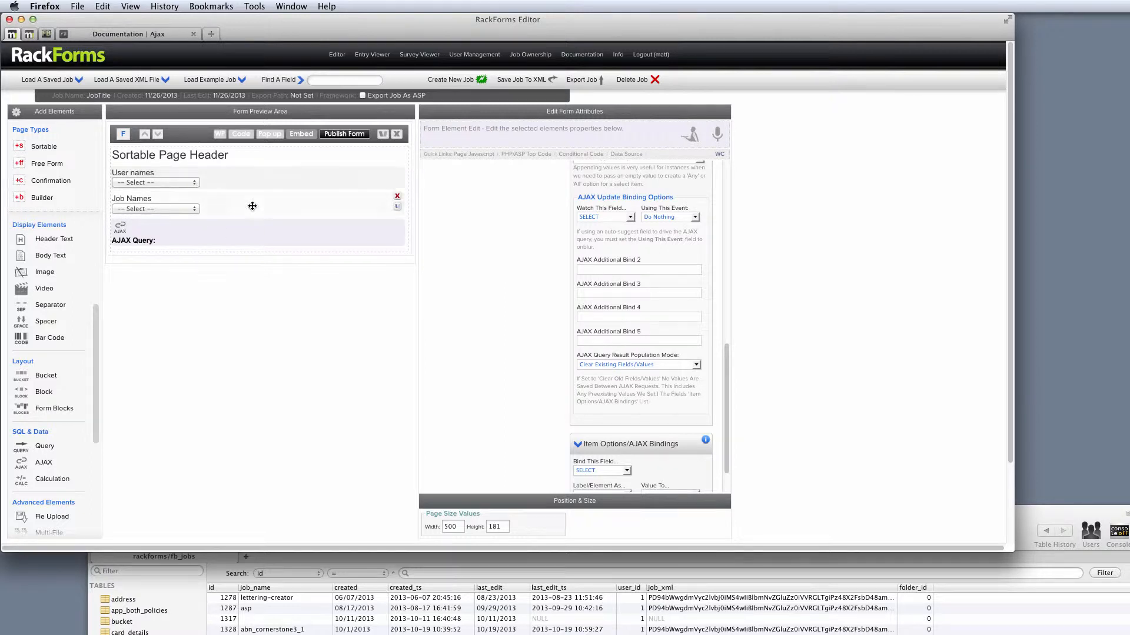
drag(580, 197, 674, 199)
click(624, 217)
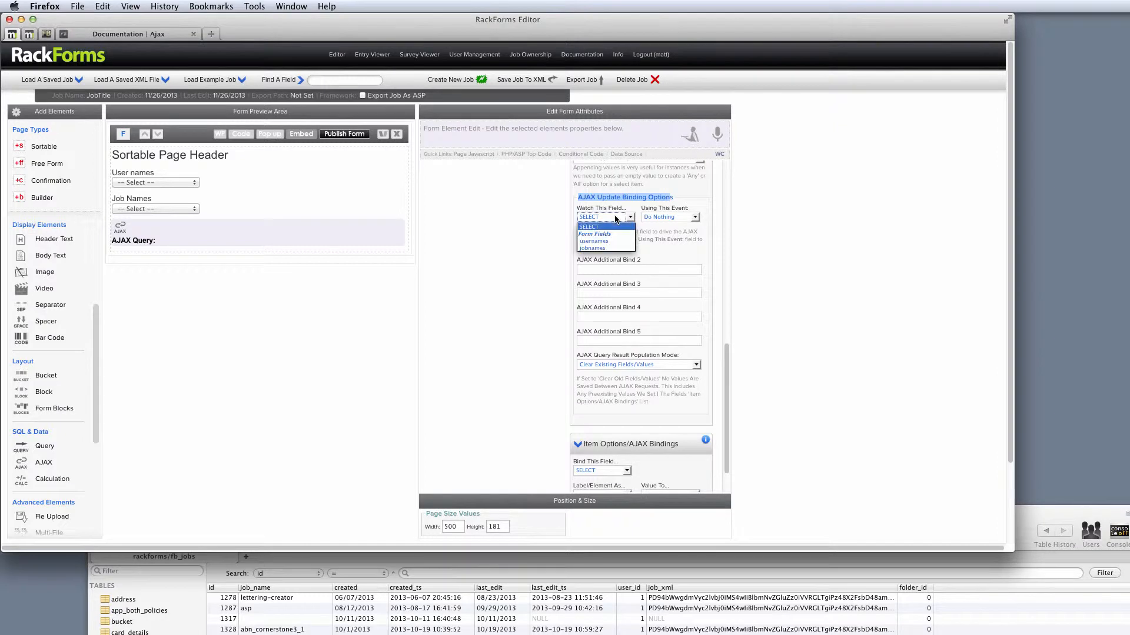
click(596, 241)
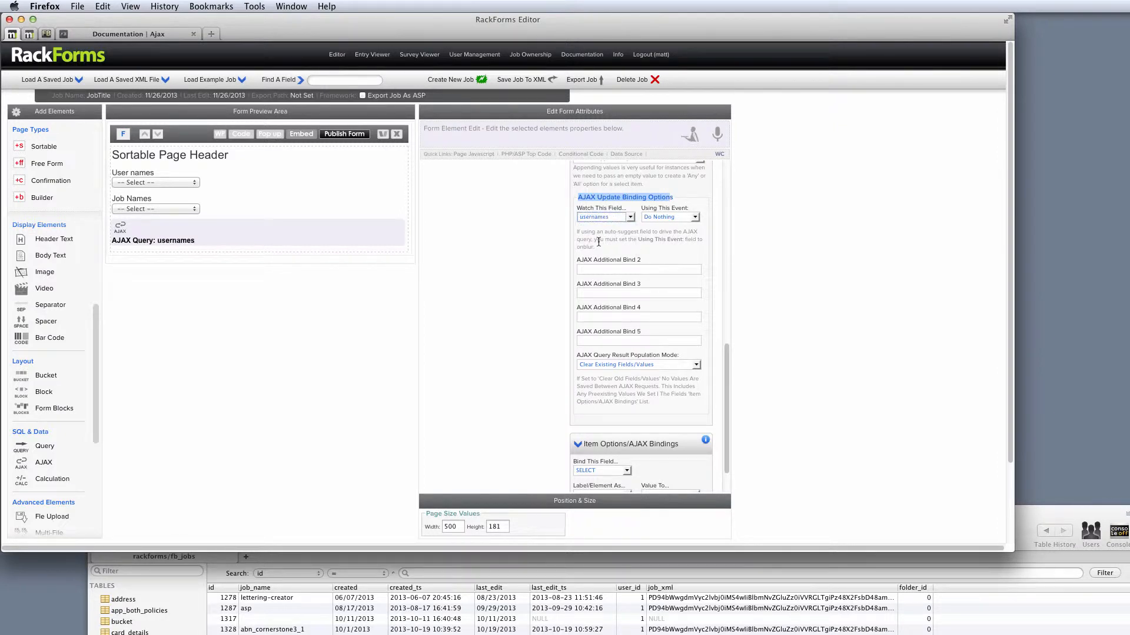
Set the event that triggers the AJAX query on the watched field to onchange
drag(688, 208, 660, 206)
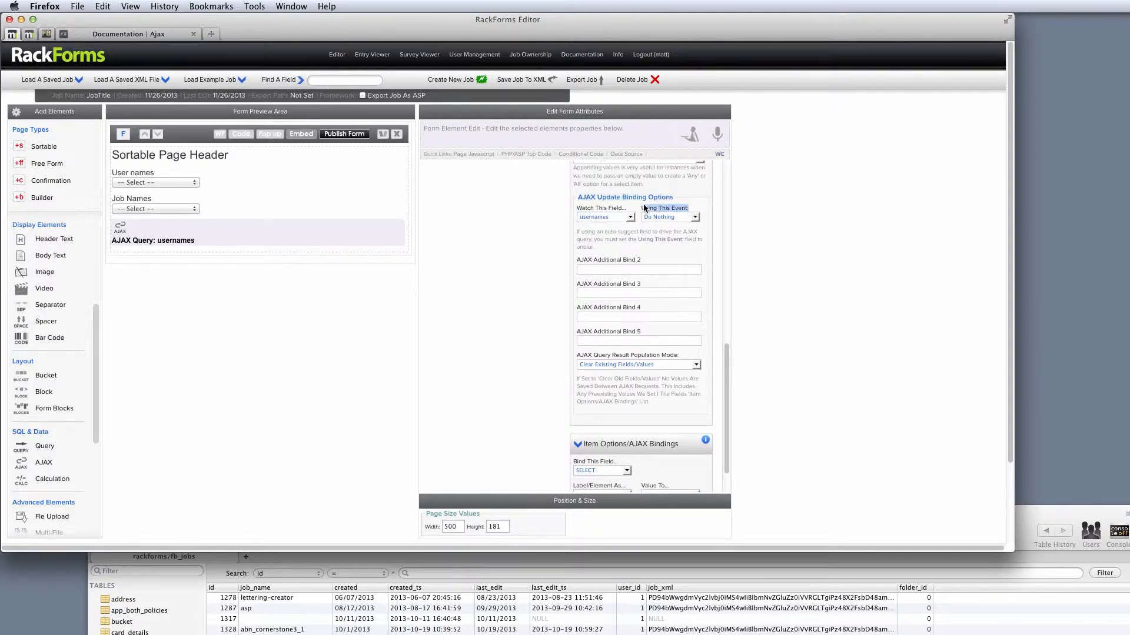
click(666, 218)
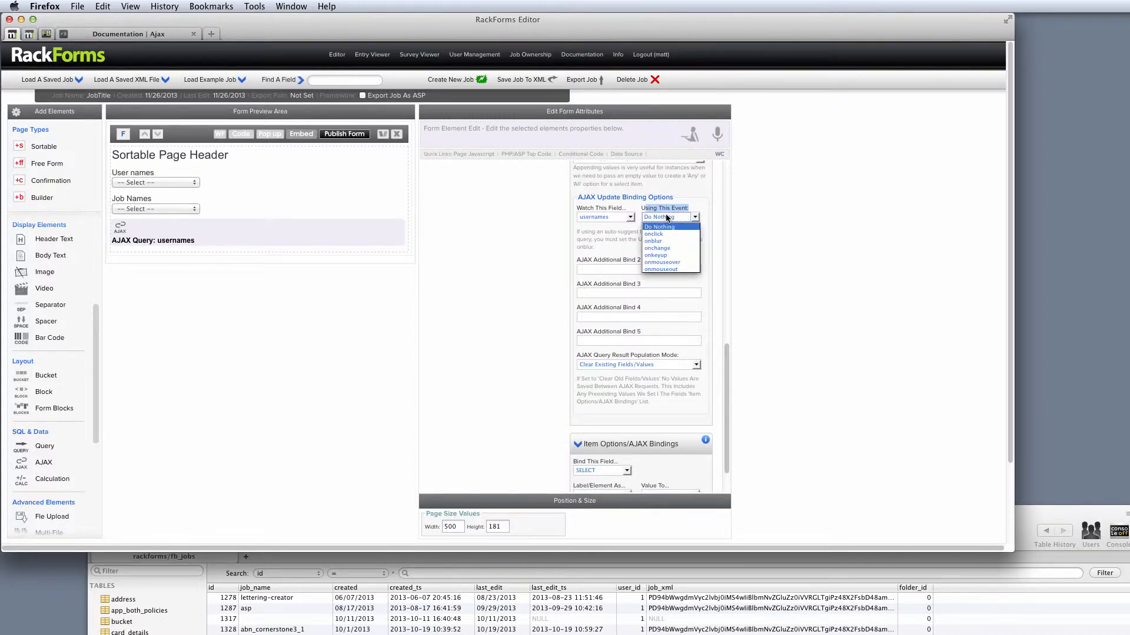
key(Escape)
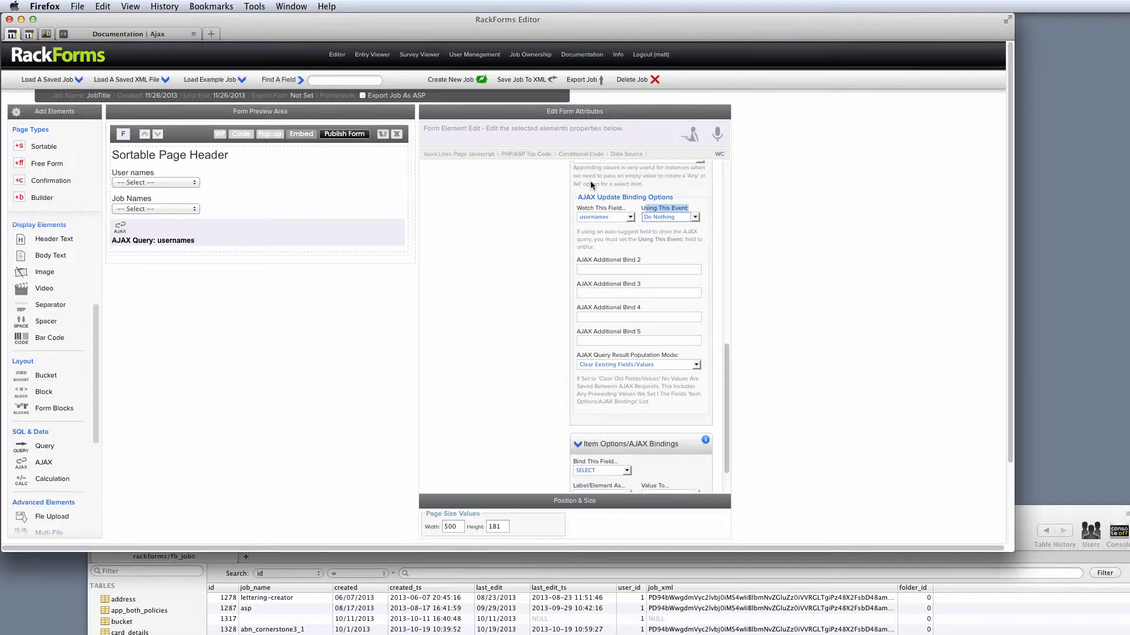
click(700, 207)
click(686, 219)
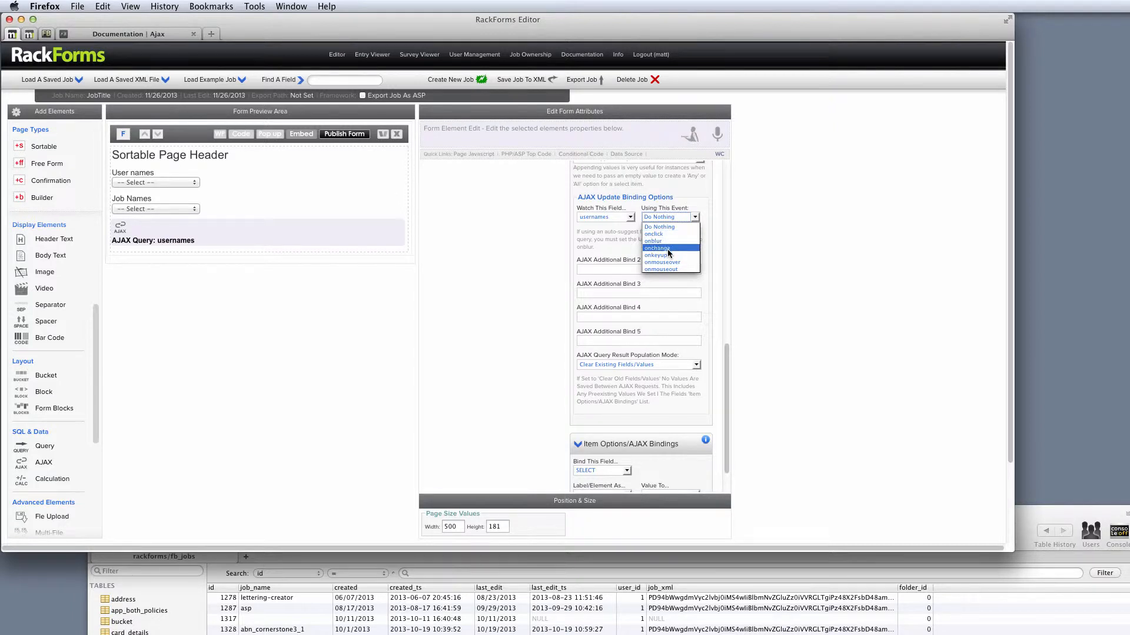
click(673, 248)
click(690, 219)
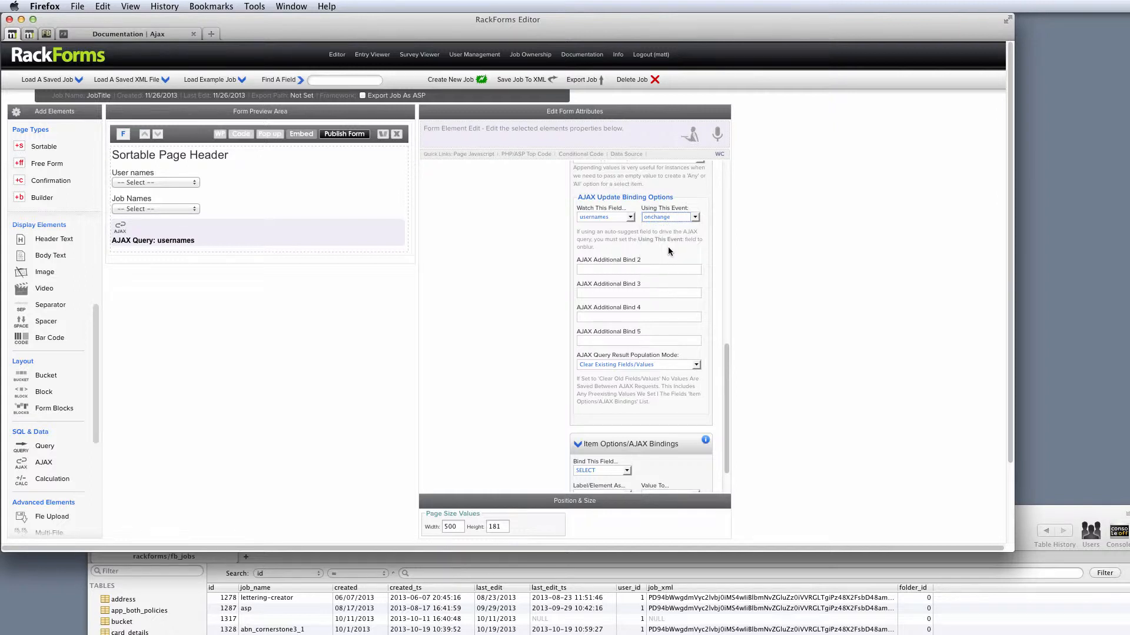
Bind the AJAX results to the jobnames field, using job_name as the label element
drag(727, 383, 729, 437)
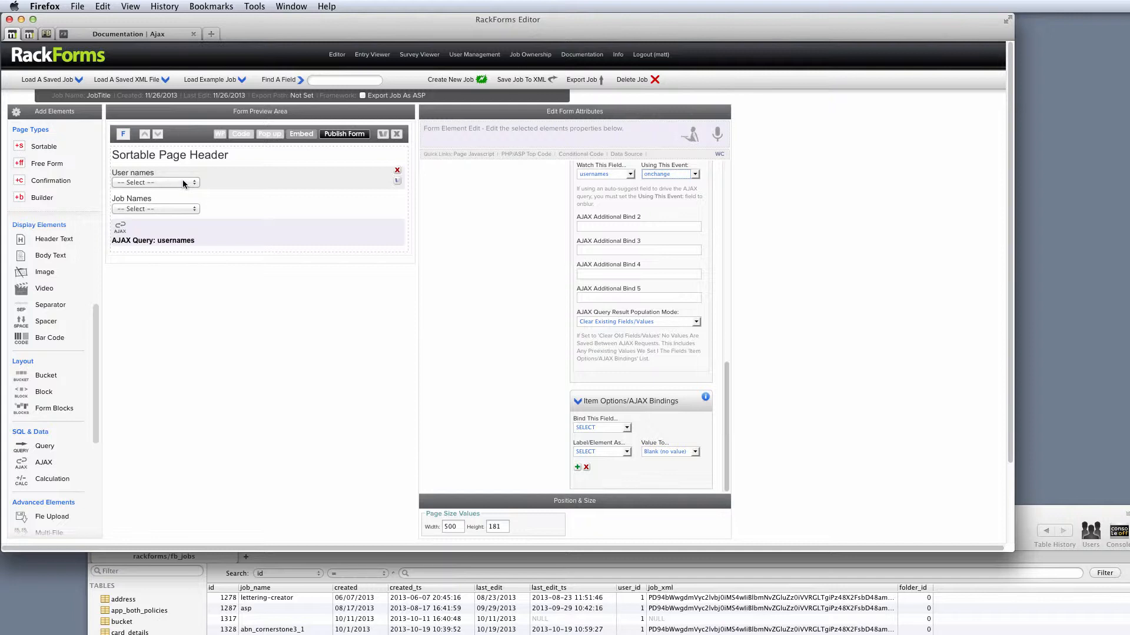
double_click(588, 400)
drag(588, 400, 677, 400)
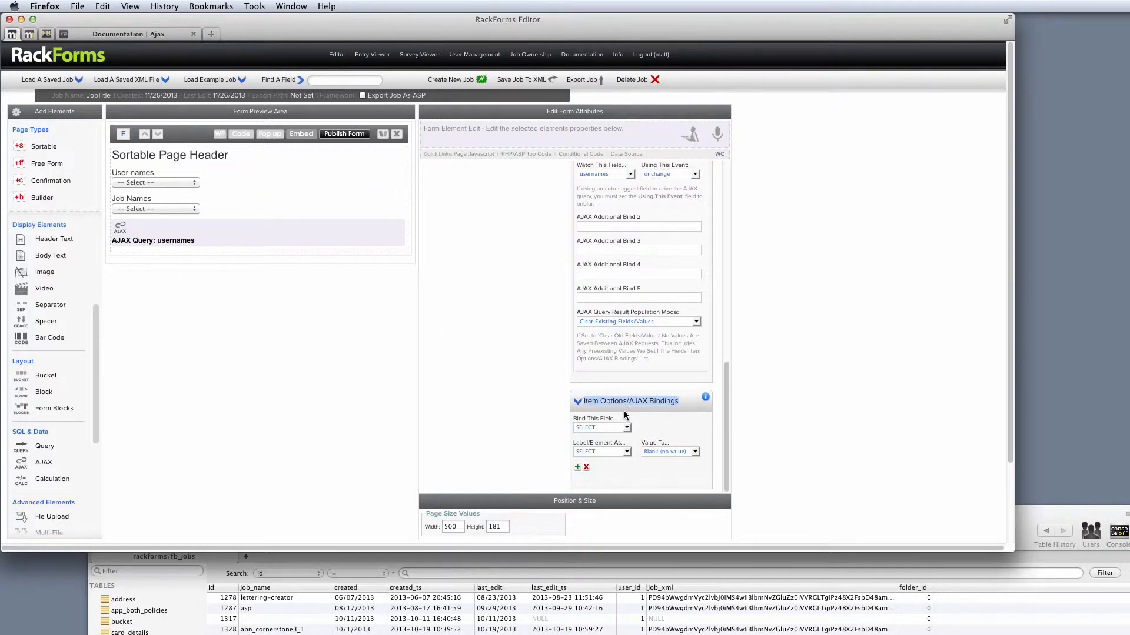
click(601, 427)
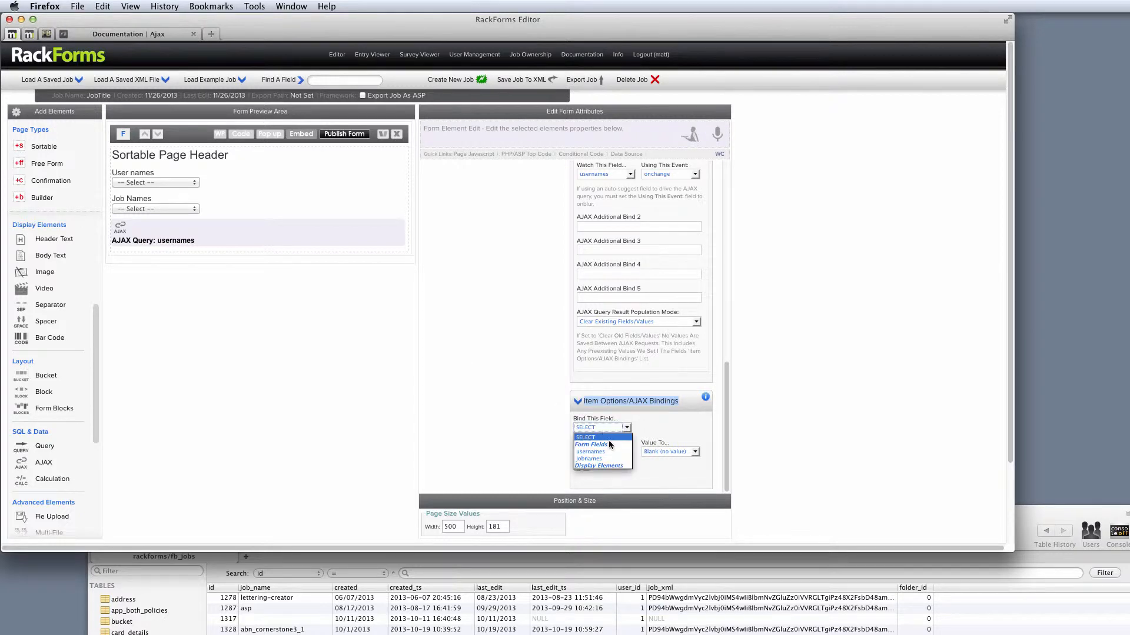
click(589, 459)
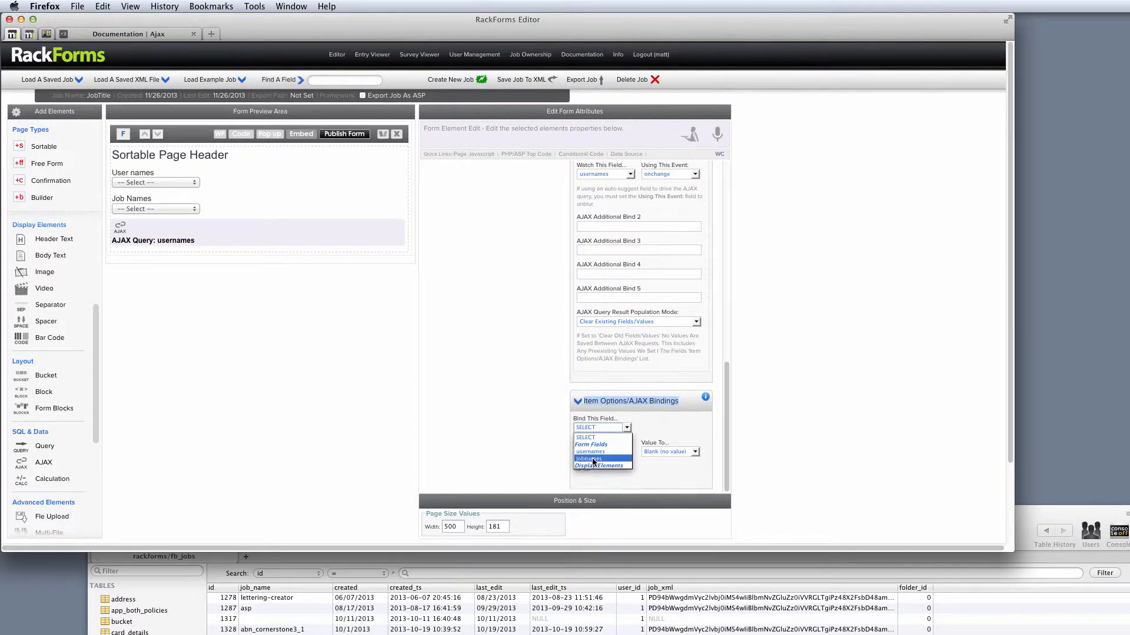
click(209, 206)
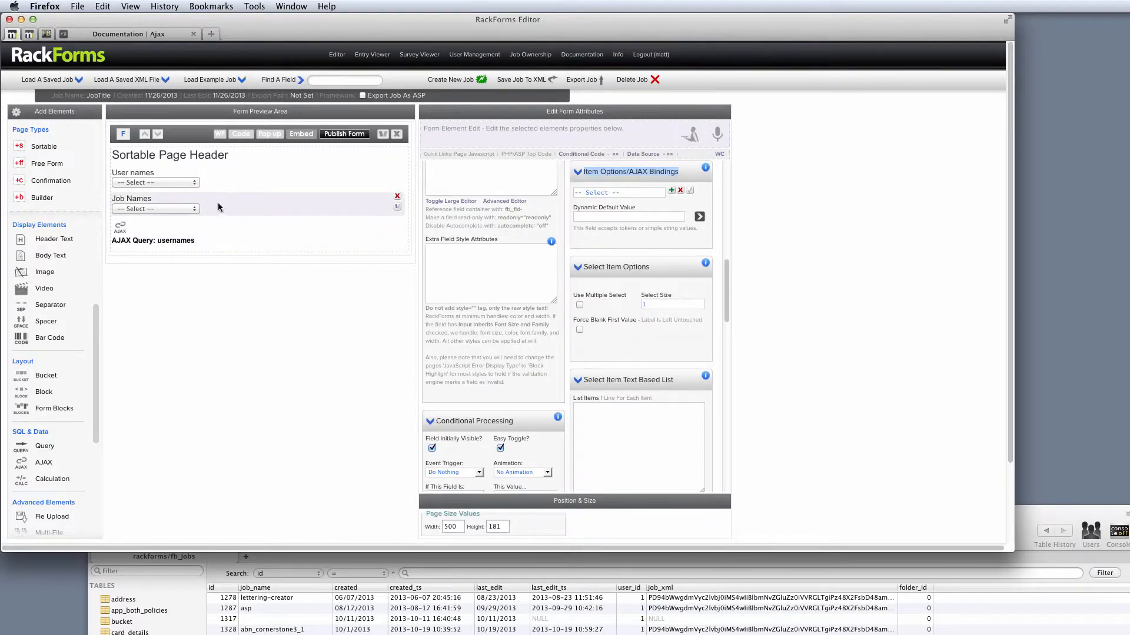
click(187, 230)
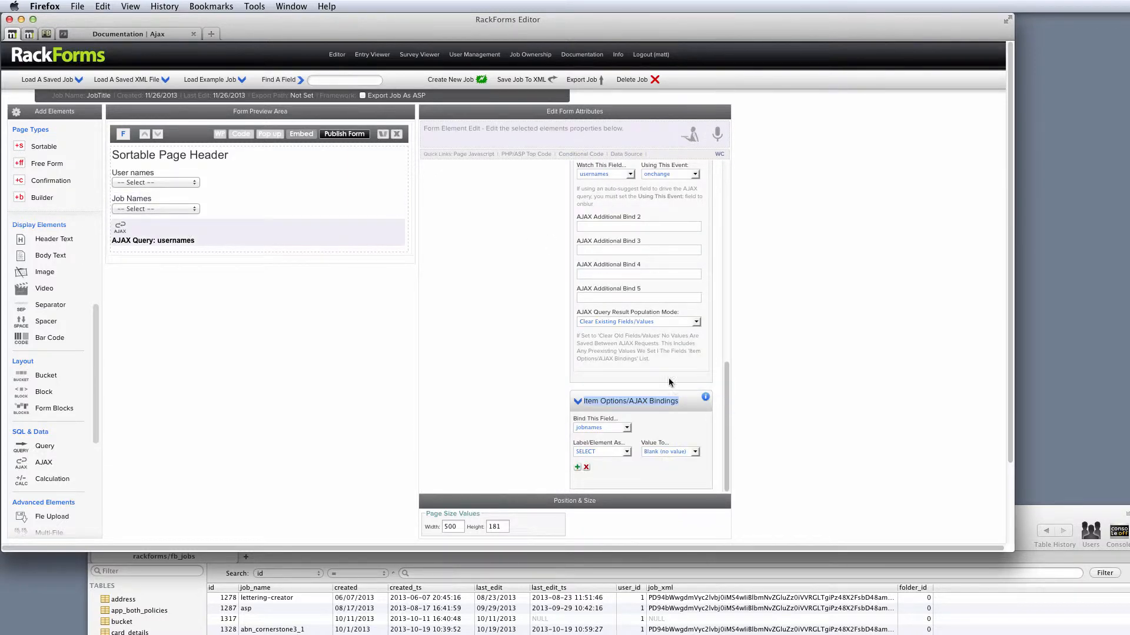
click(606, 452)
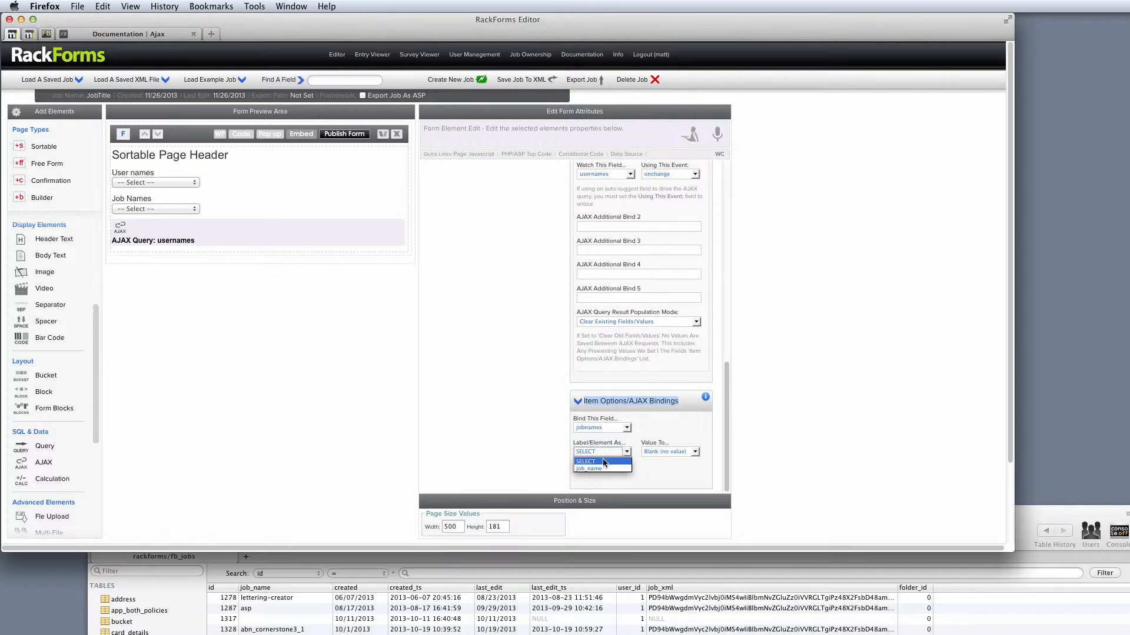
click(595, 469)
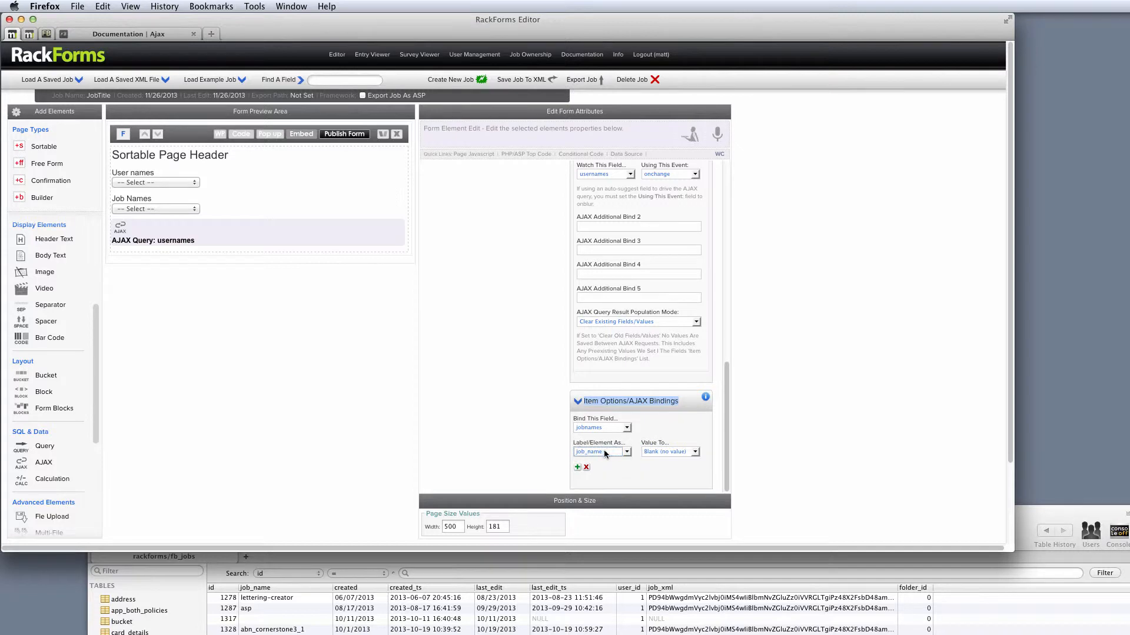
Publish the form, choose the first user in User names, and expand the Job Names menu in an enlarged form window
click(344, 134)
click(83, 93)
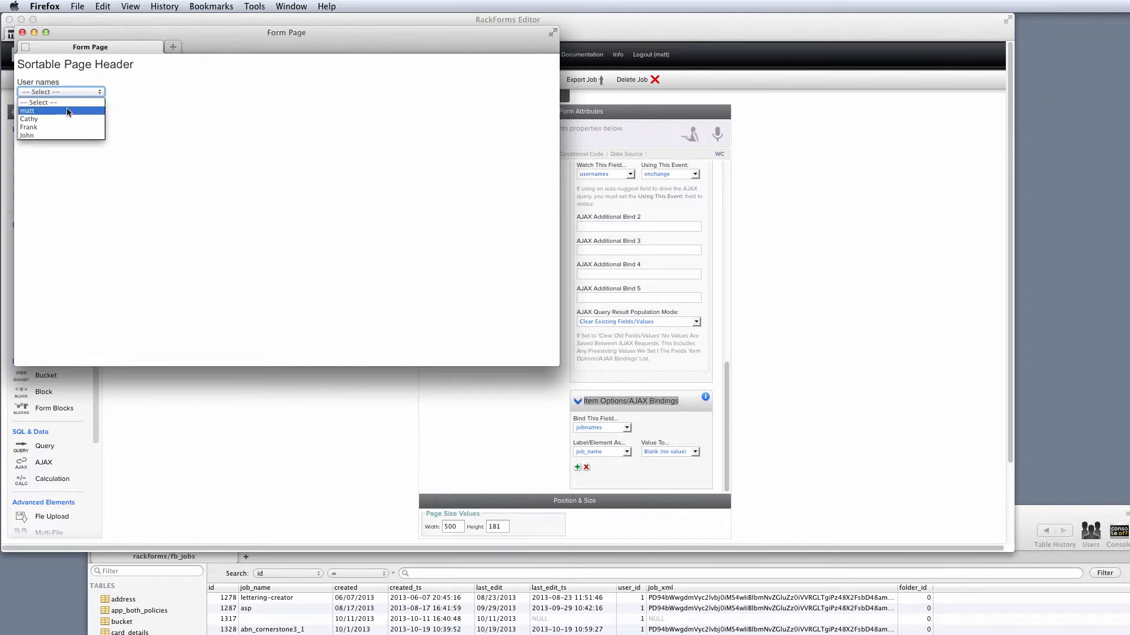
click(61, 110)
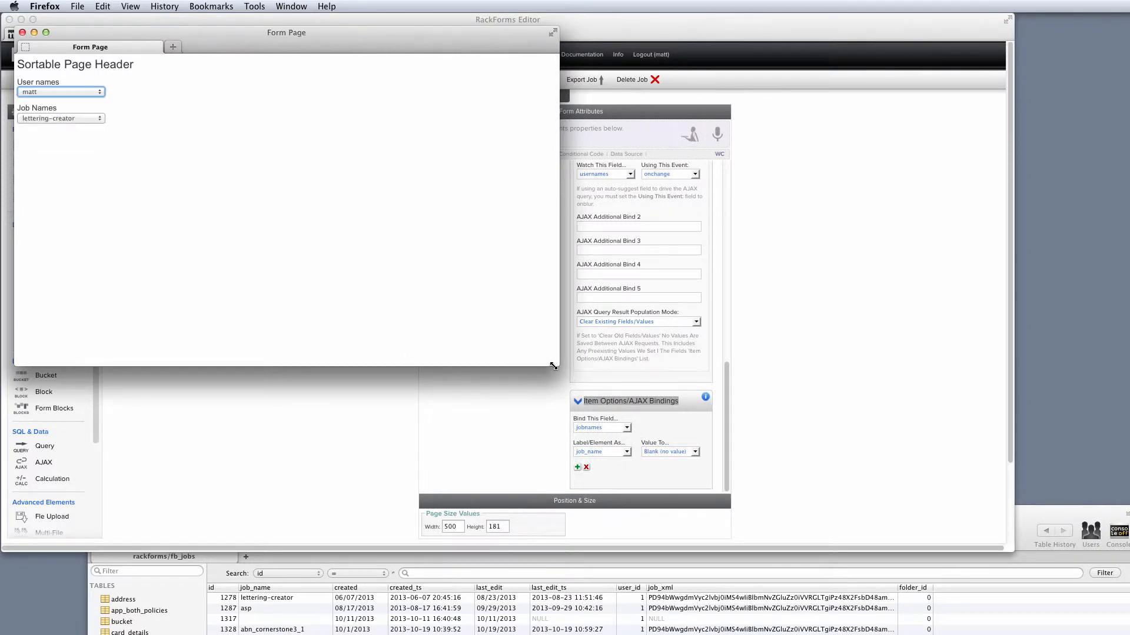
drag(554, 366, 729, 477)
click(63, 118)
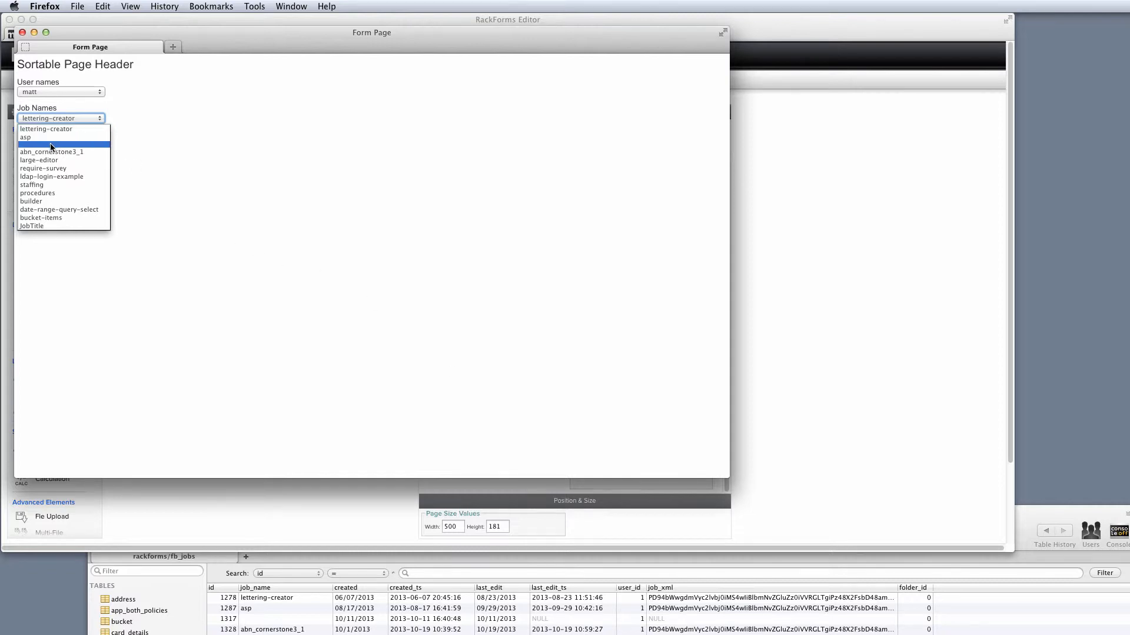
Place the form window beside the editor, compare the Job Names options with the job_name binding, and close the form window
drag(200, 33, 946, 155)
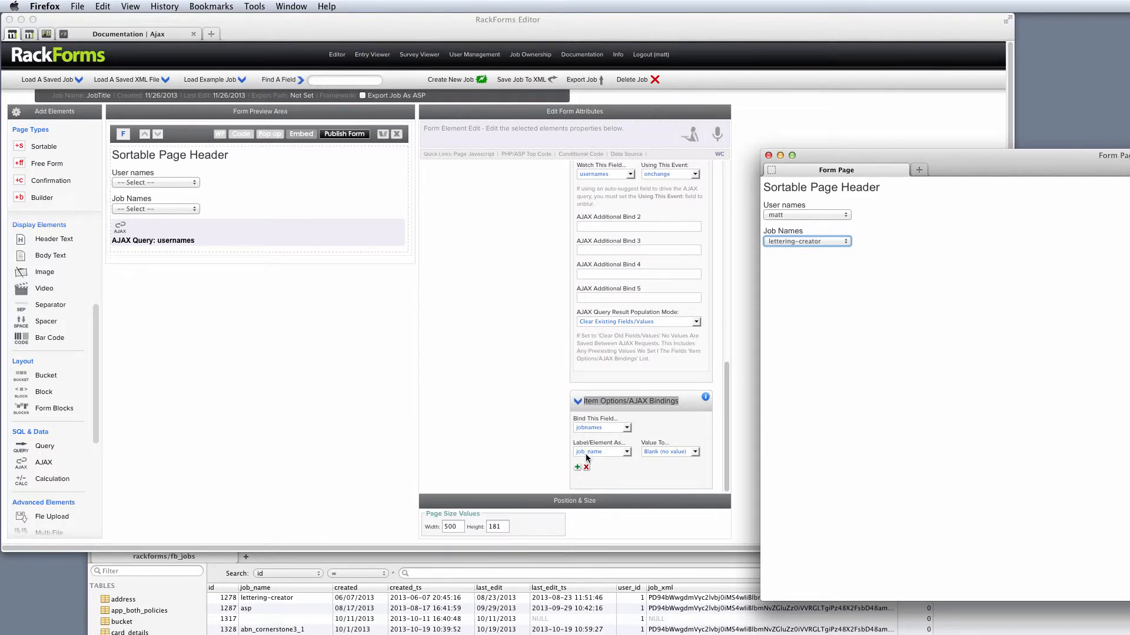
click(792, 243)
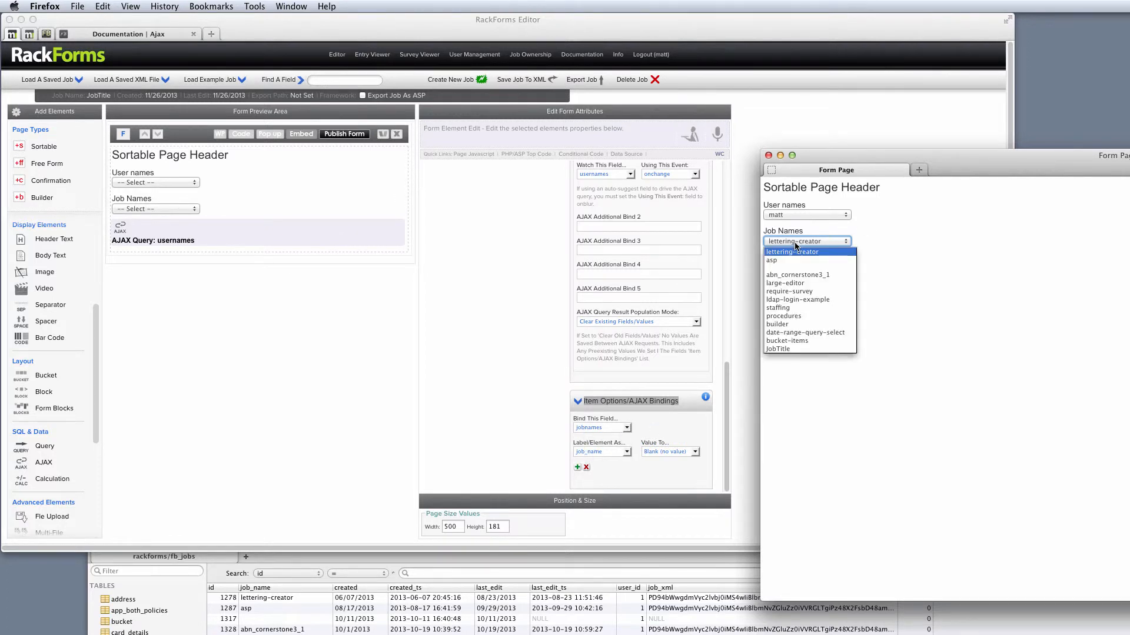
click(898, 287)
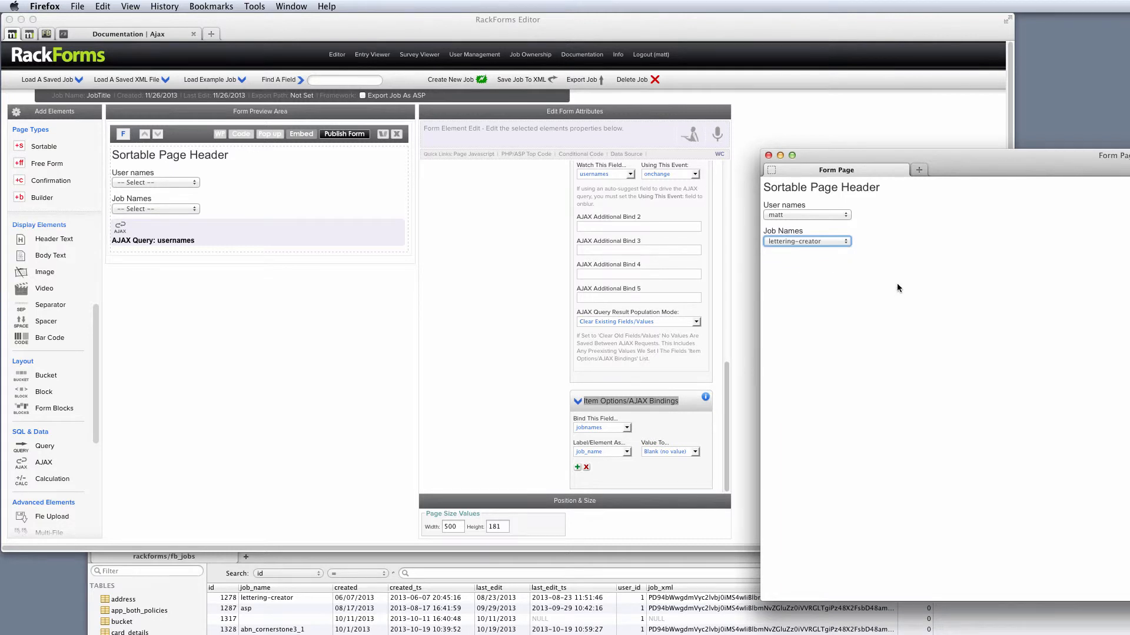
click(769, 156)
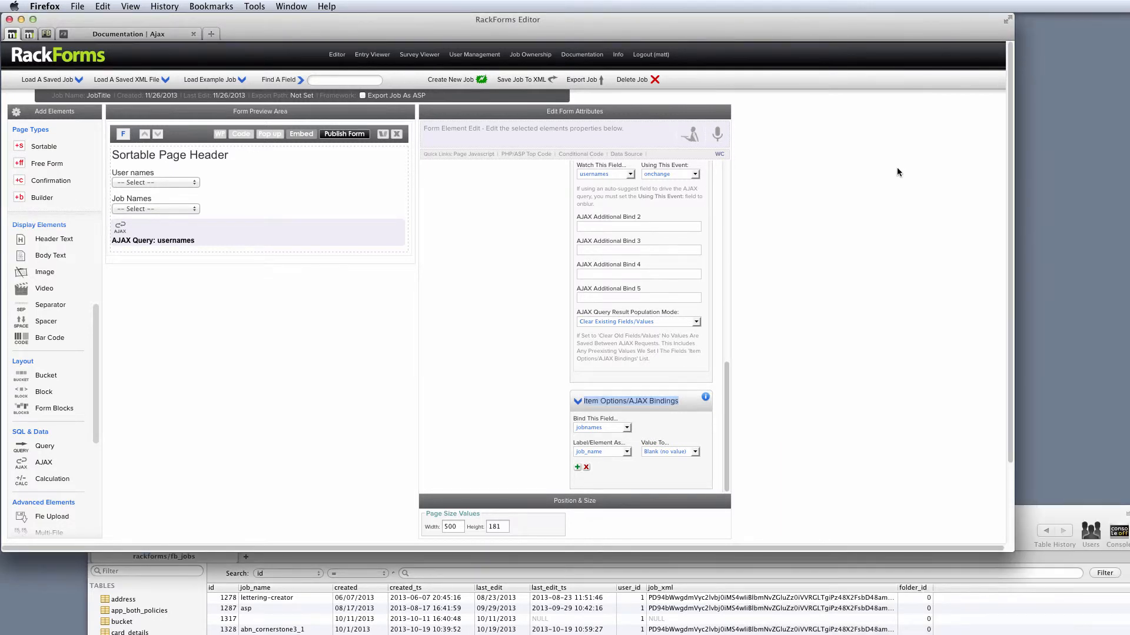
Switch to Sequel Pro and review the contents of the fb_jobs and fb_admin tables
drag(1035, 514, 993, 34)
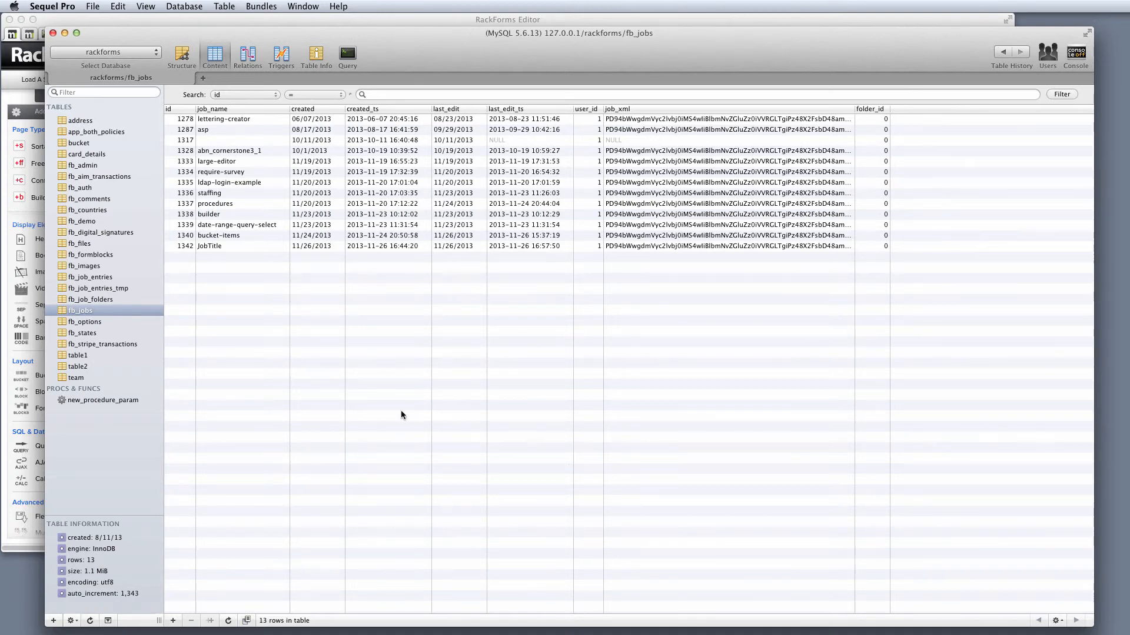
click(76, 307)
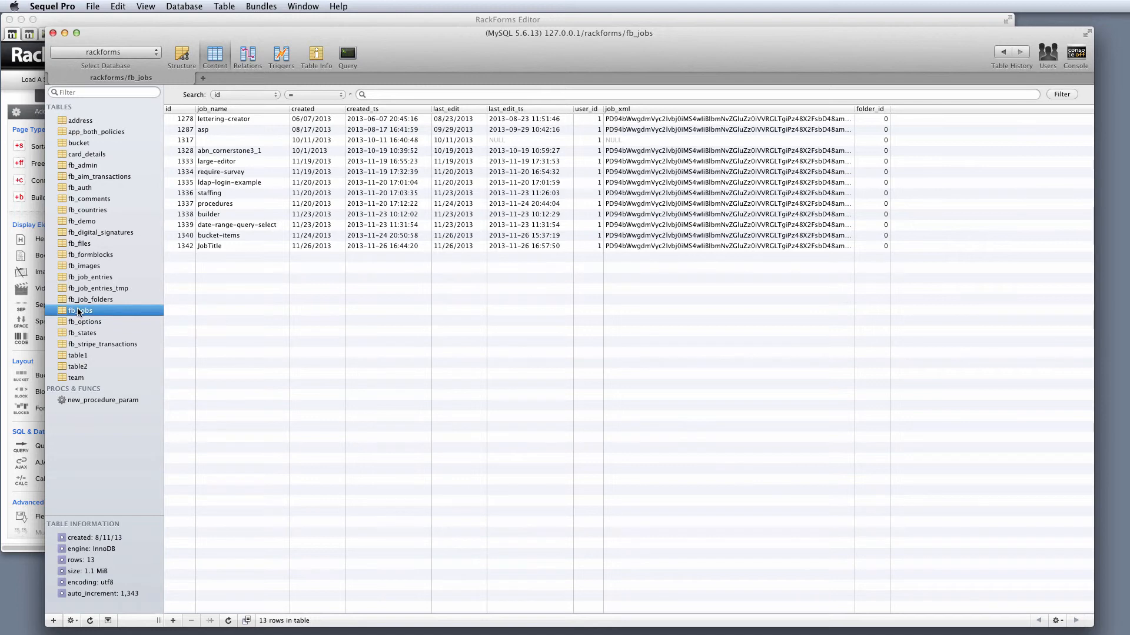
click(91, 167)
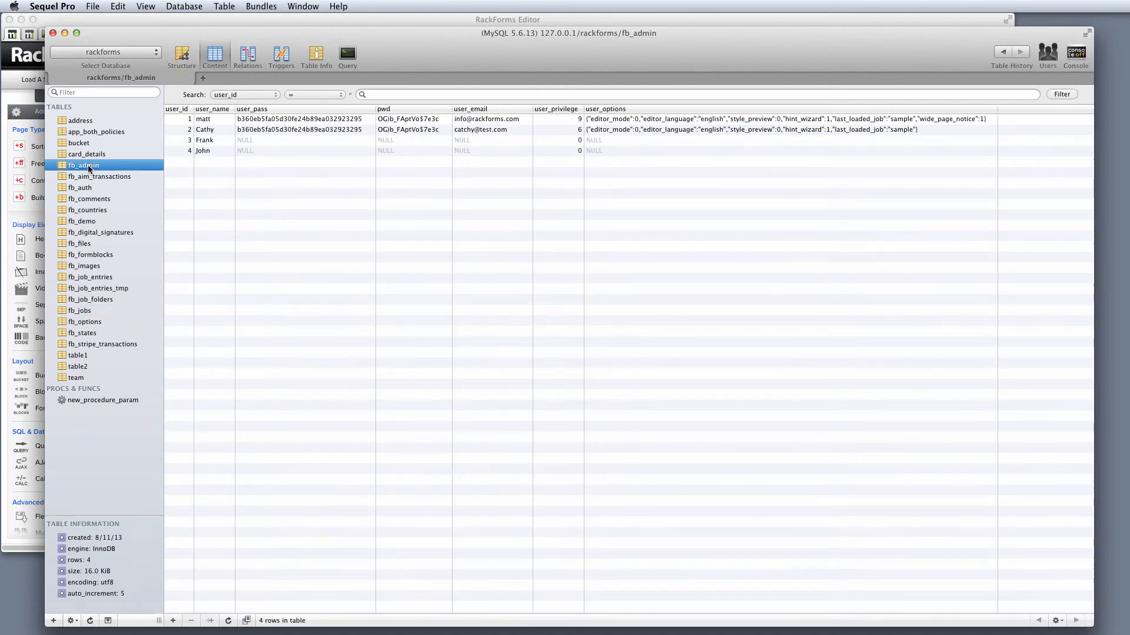
Return to the RackForms editor, load the example job ajax-basic-request.xml, and open its AJAX Query element's properties
click(138, 20)
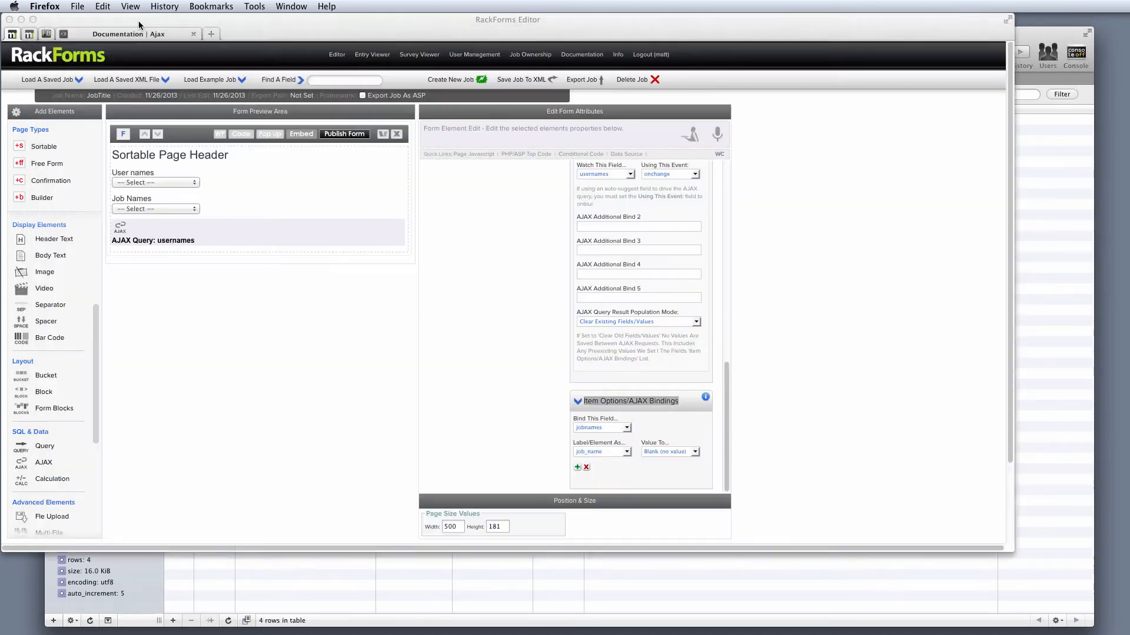
click(219, 81)
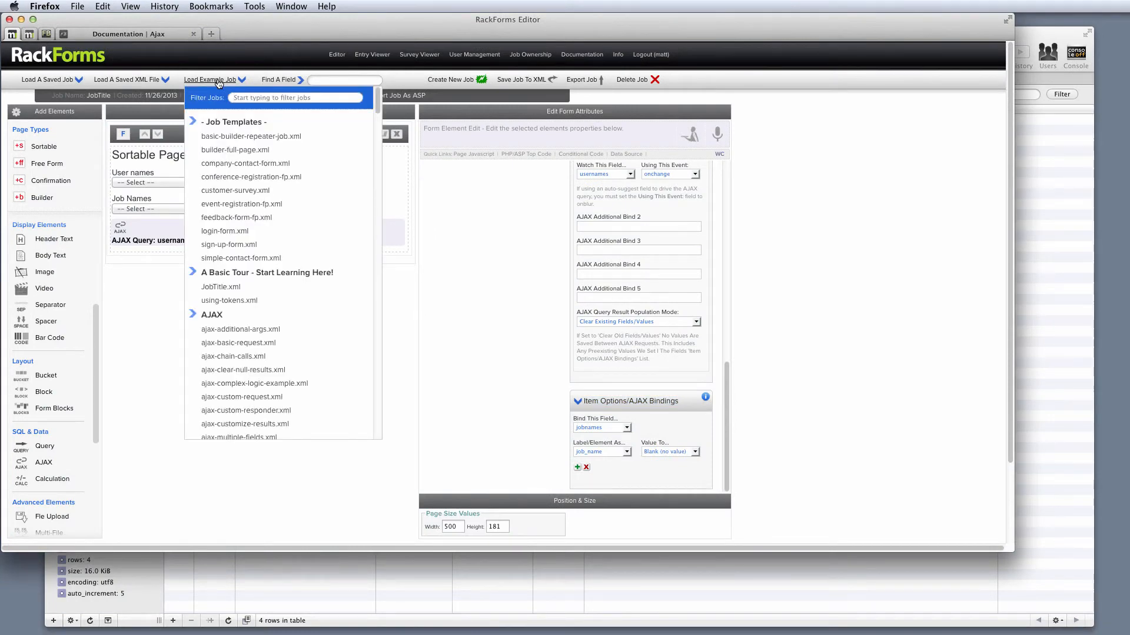
scroll(238, 356, down, 5)
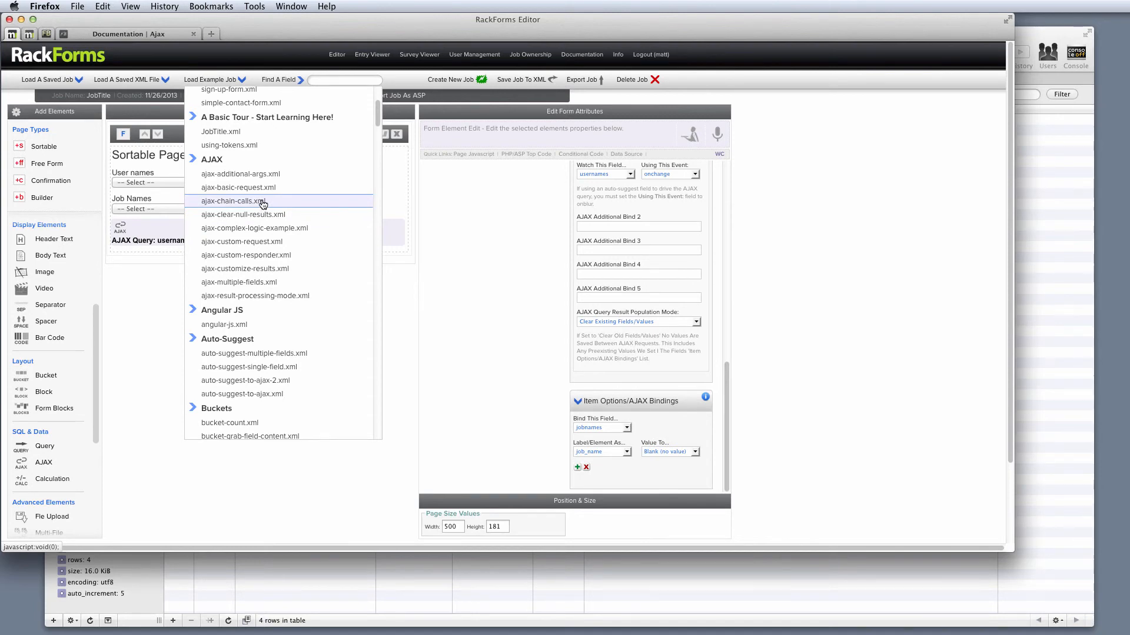
click(262, 188)
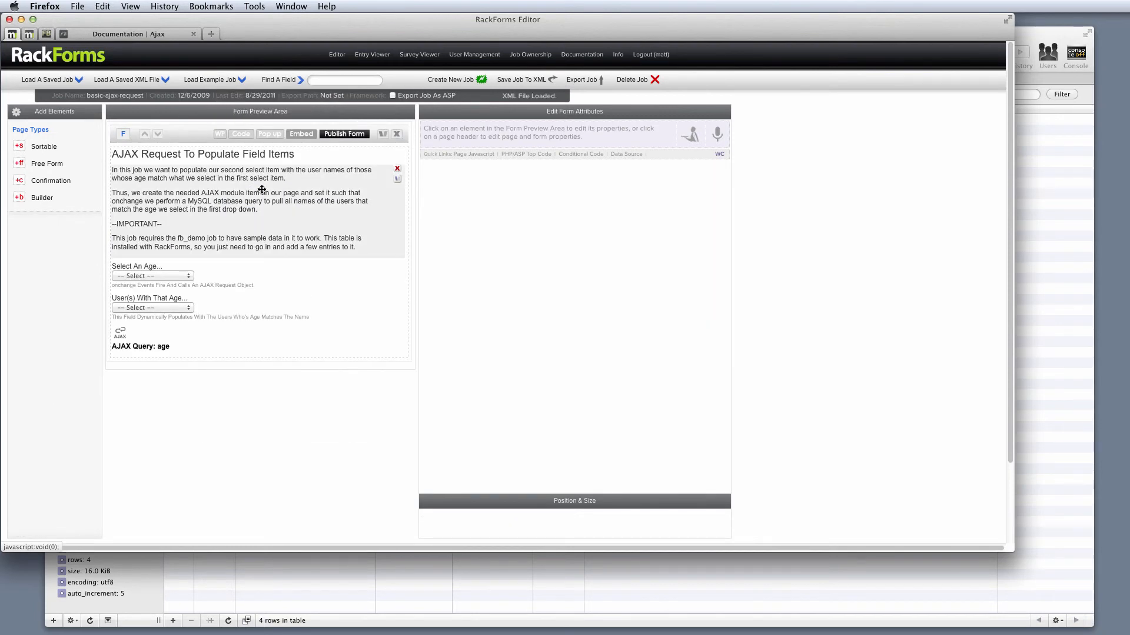
click(169, 327)
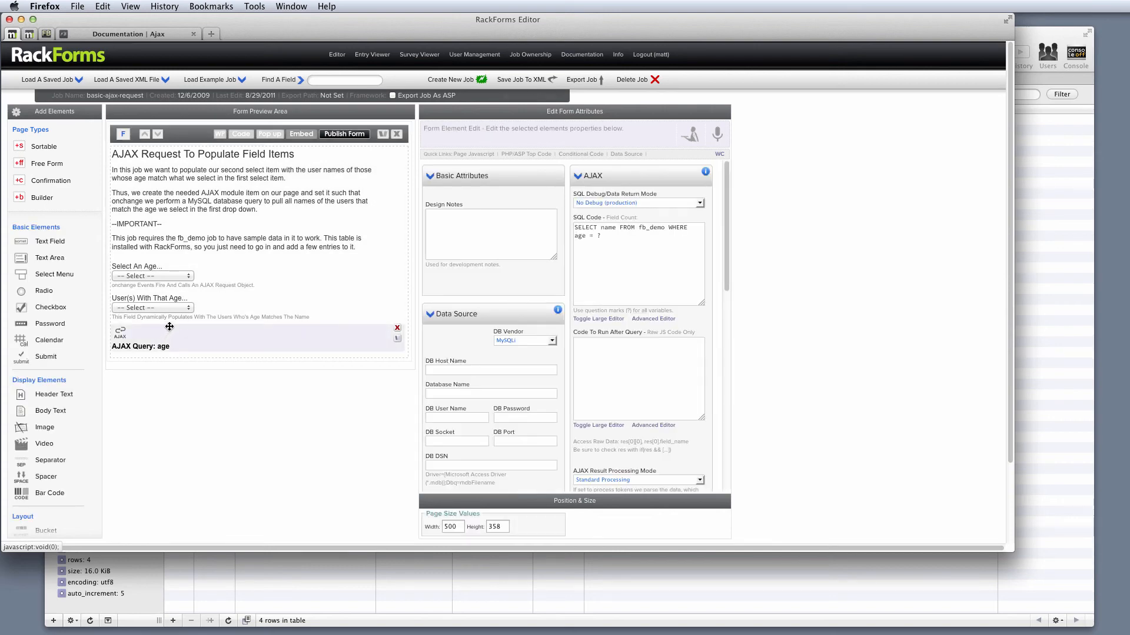